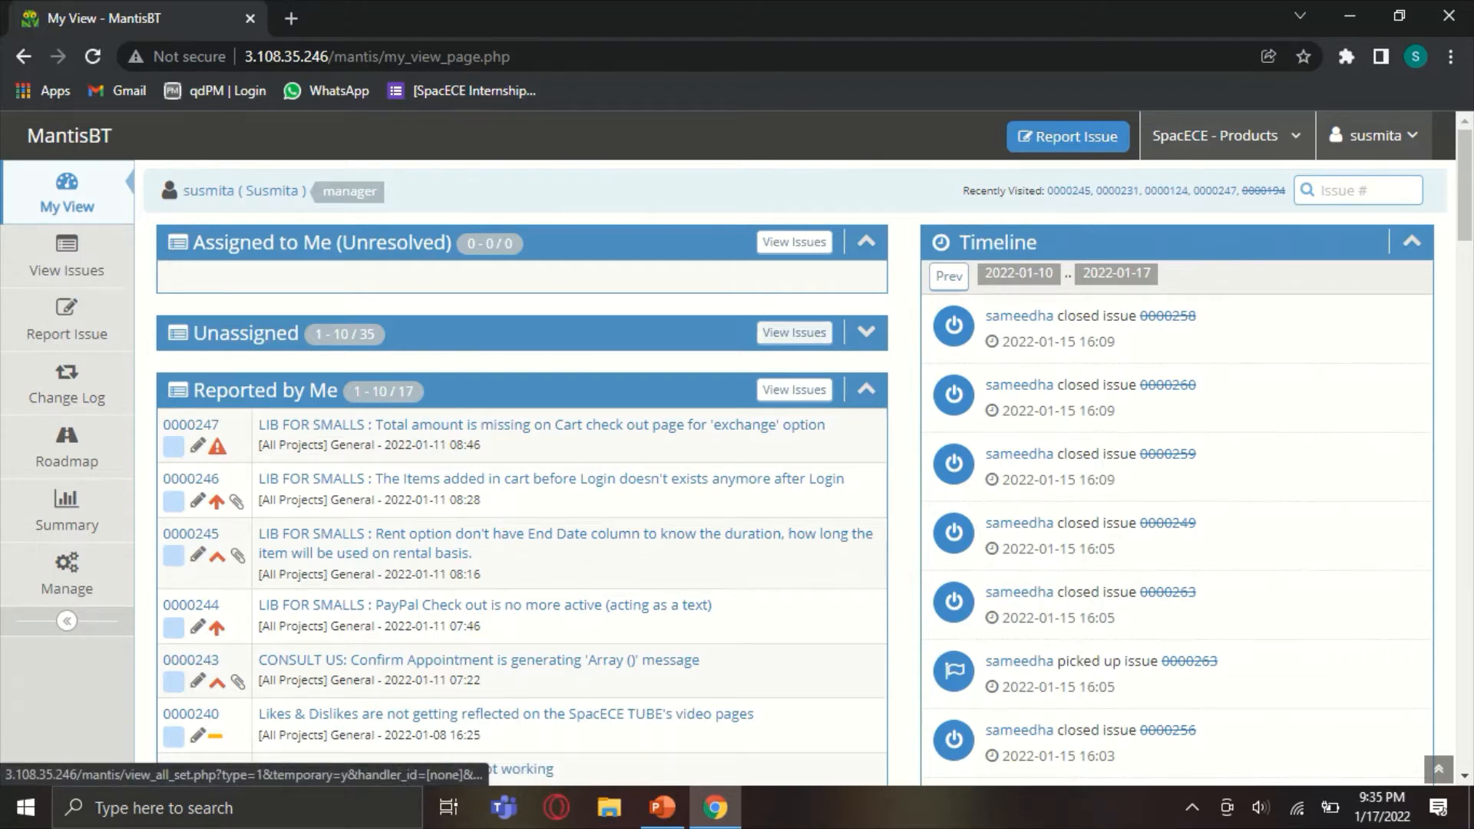
# Open the full list of unassigned issues and look through all its entries.
pyautogui.click(794, 332)
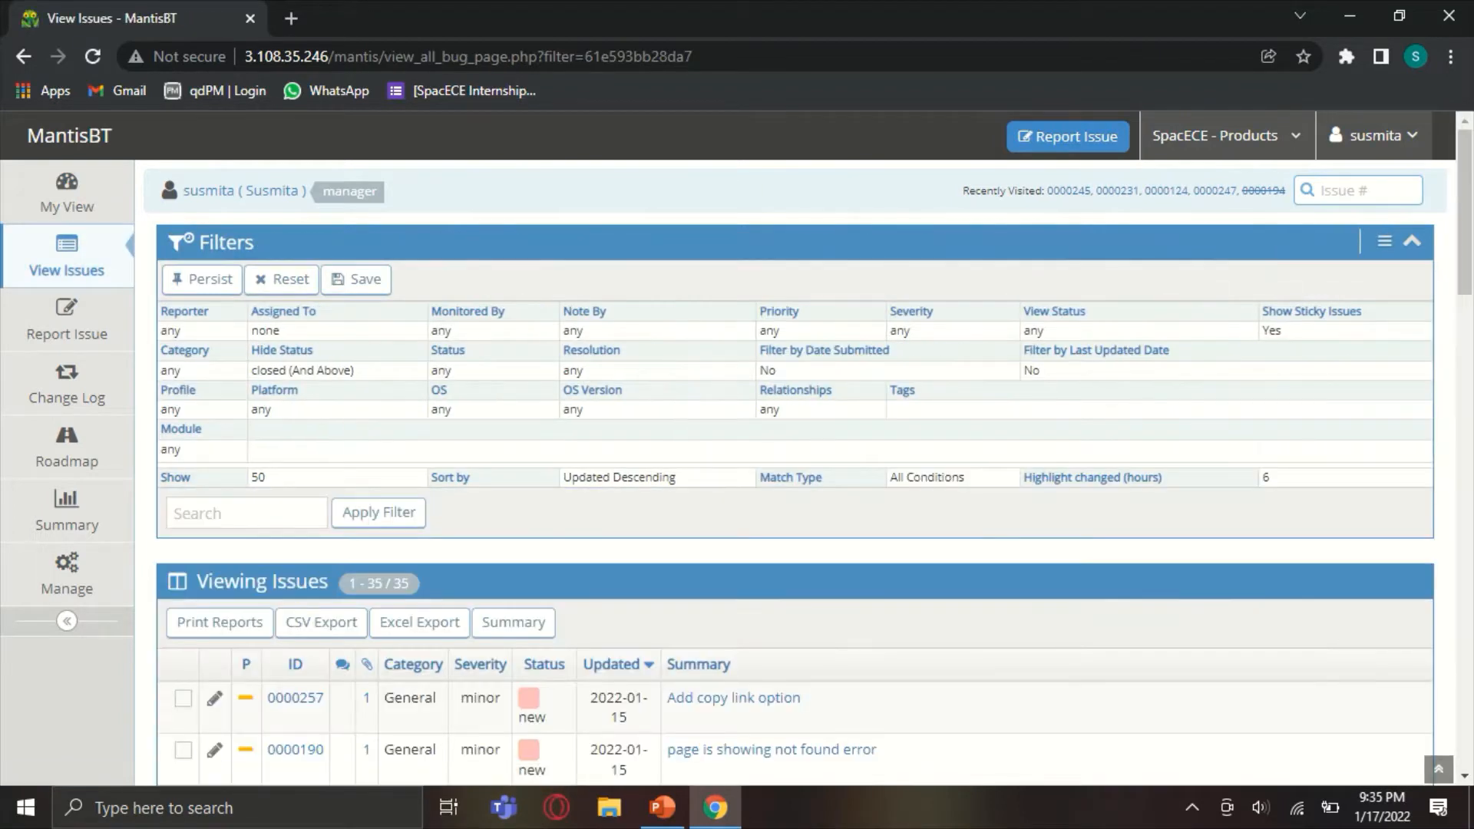
pyautogui.scroll(-8, 813, 472)
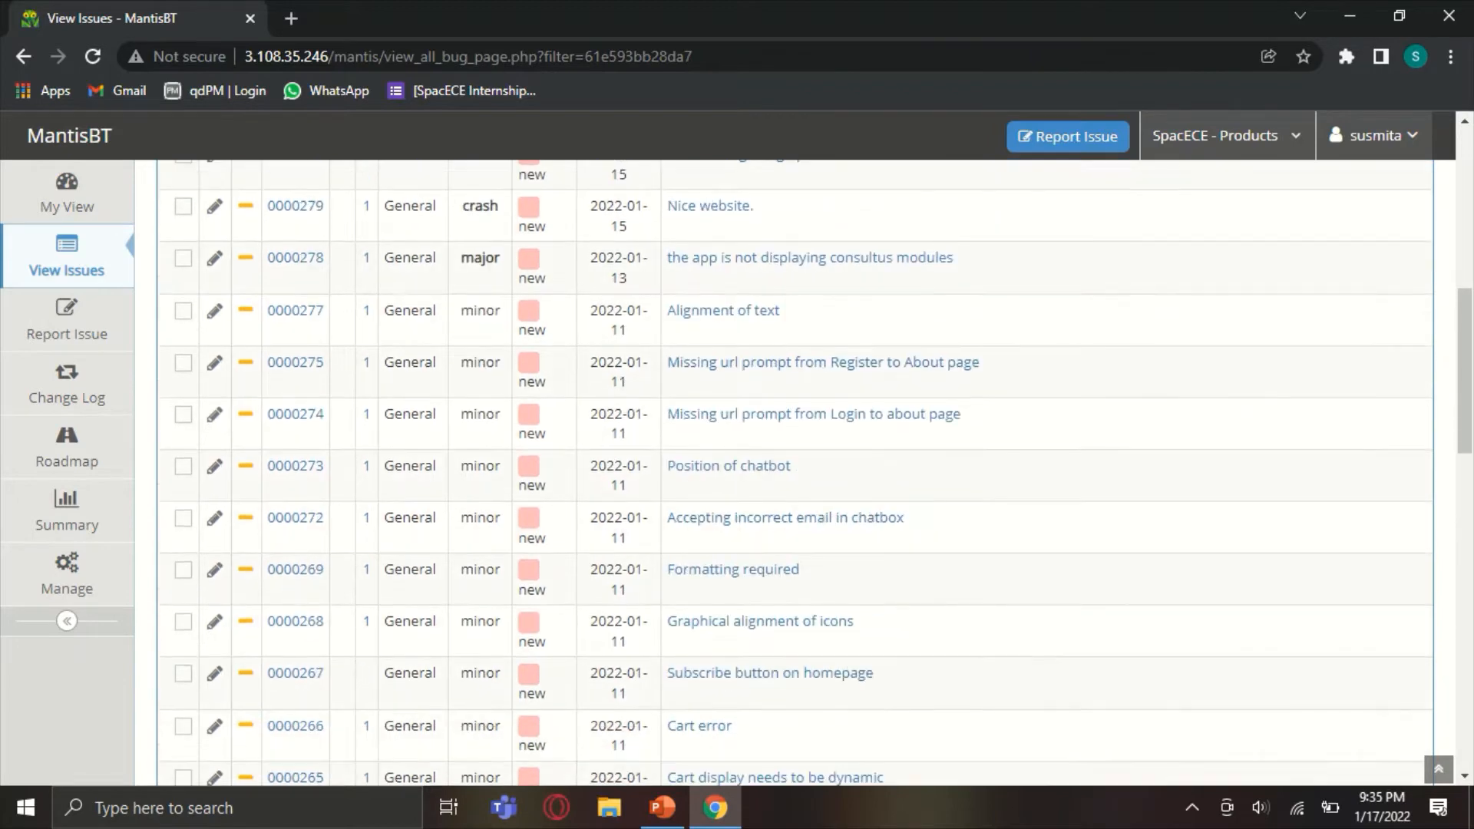
pyautogui.scroll(-15, 813, 473)
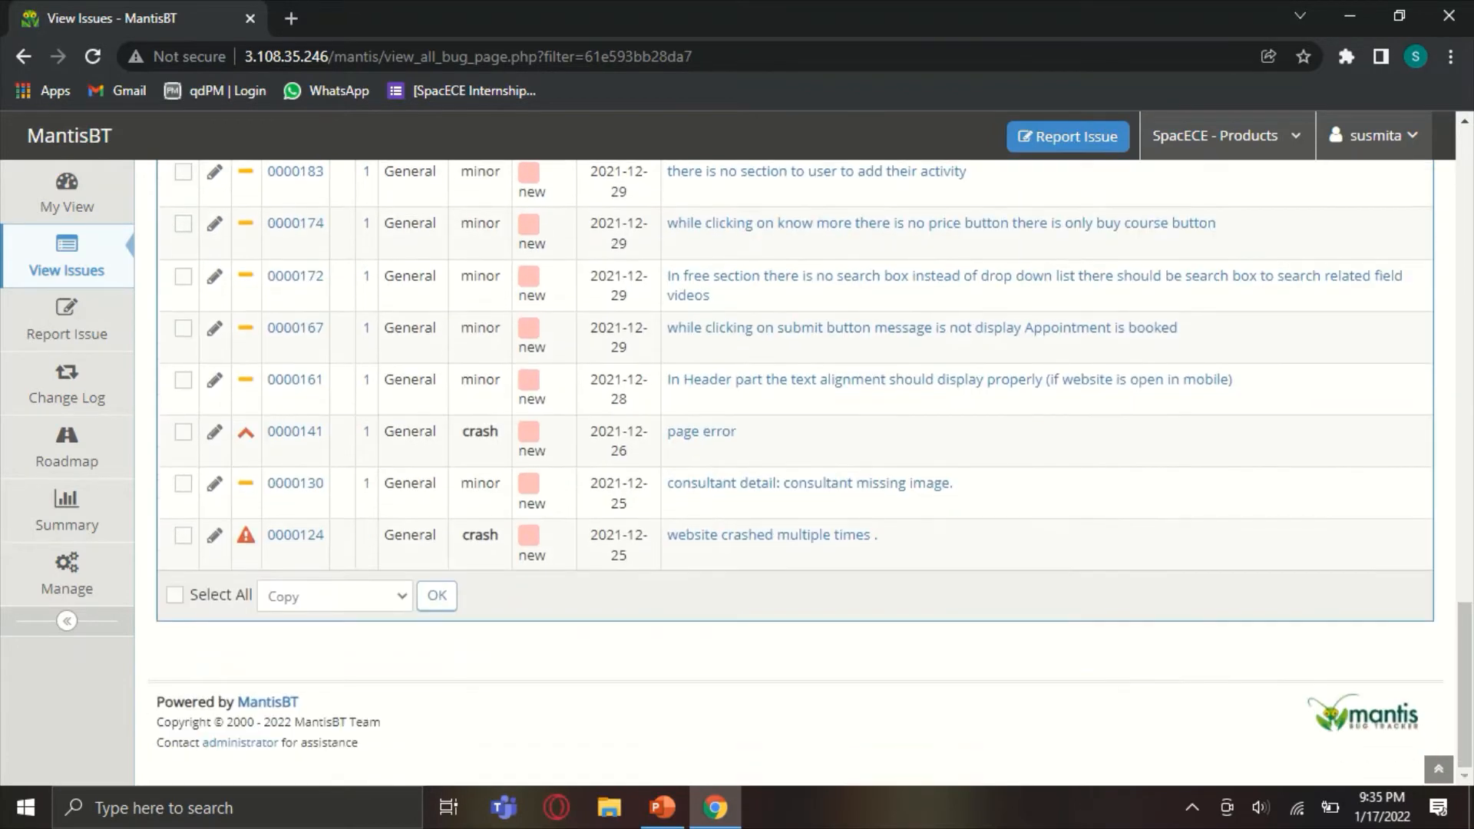
pyautogui.scroll(12, 813, 473)
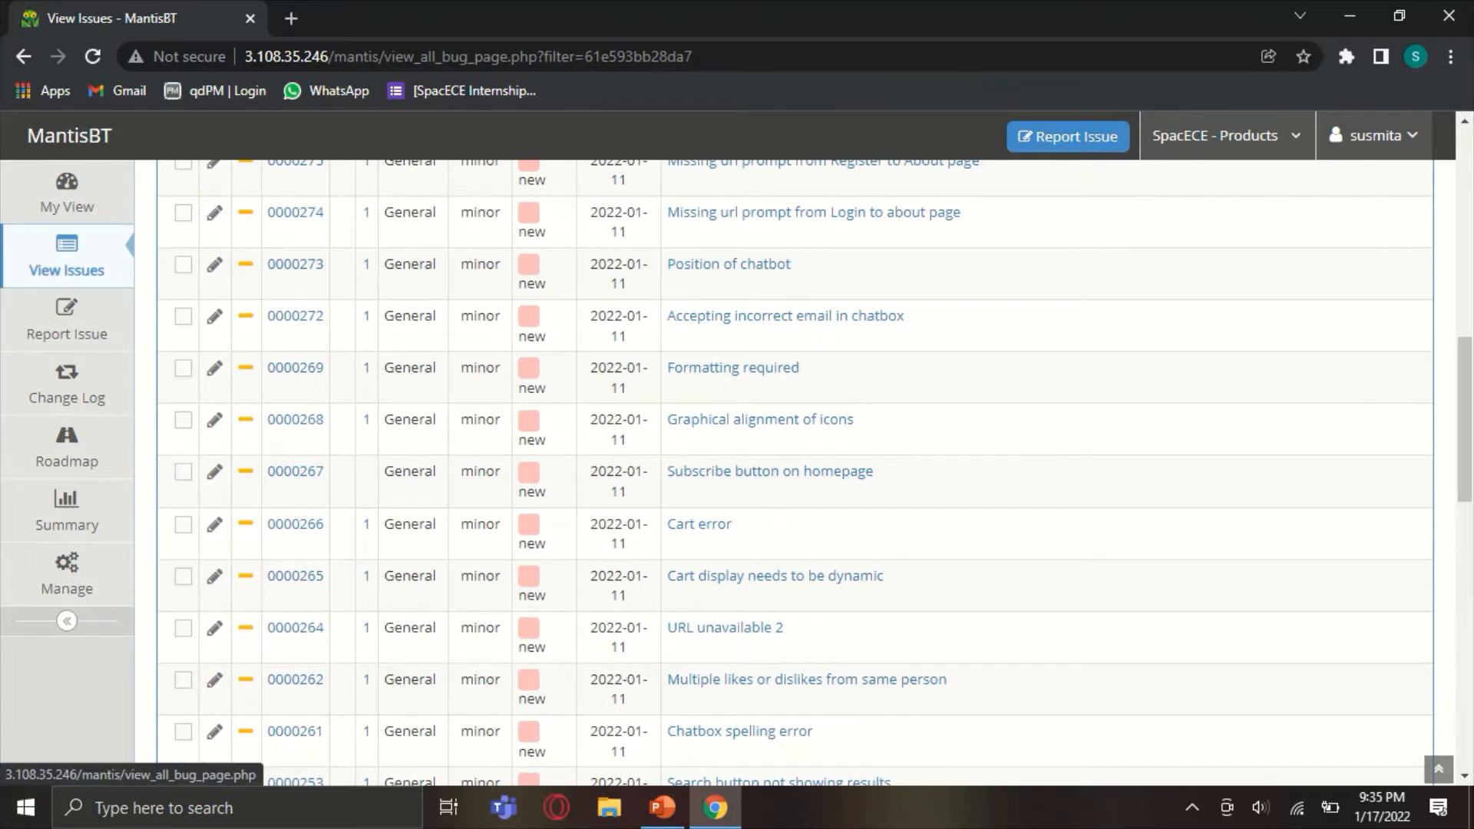
pyautogui.scroll(10, 295, 316)
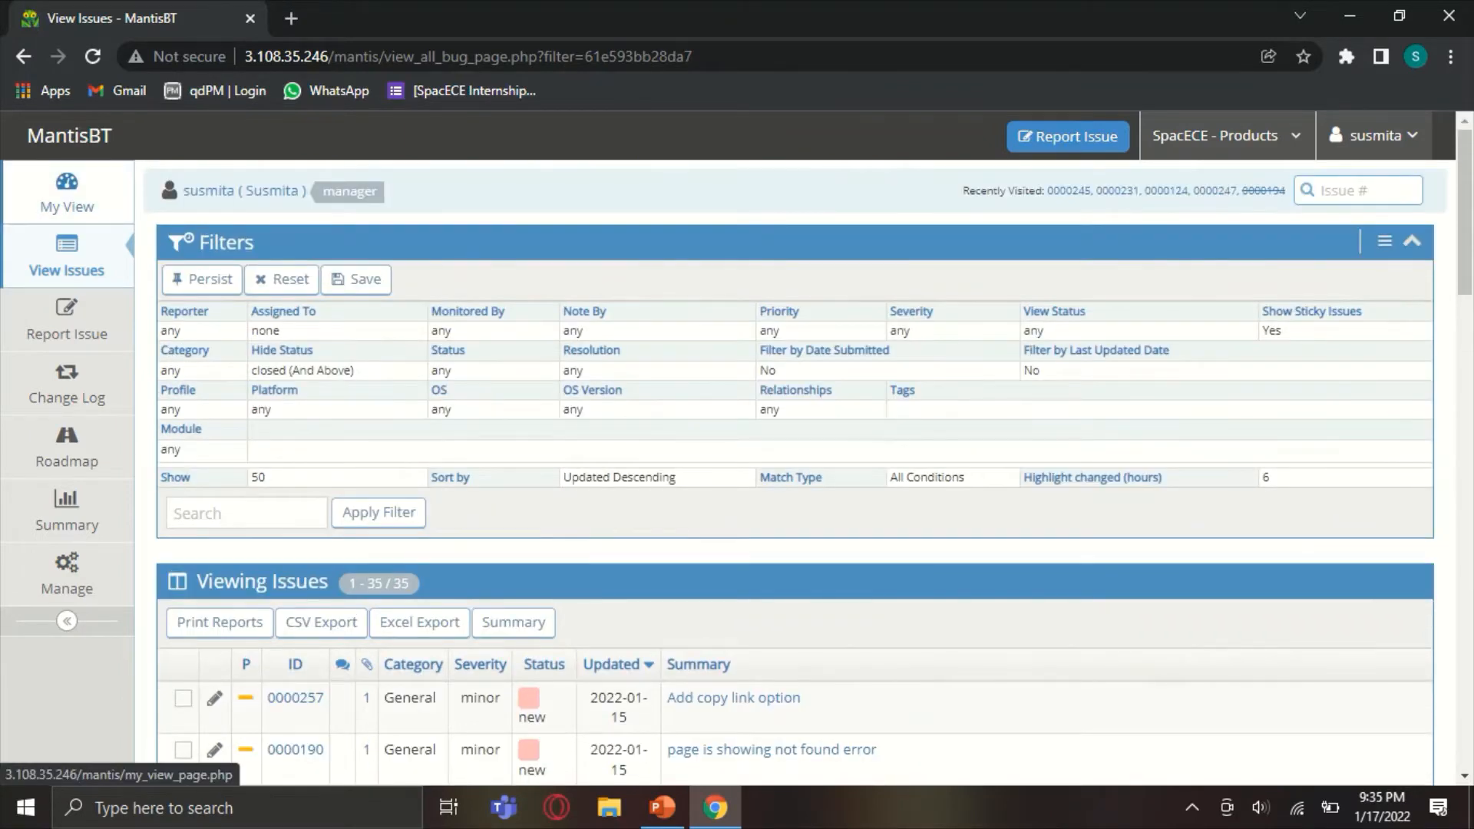
# Return to the My View overview and examine the issues reported by me, resolved and recently modified.
pyautogui.click(67, 193)
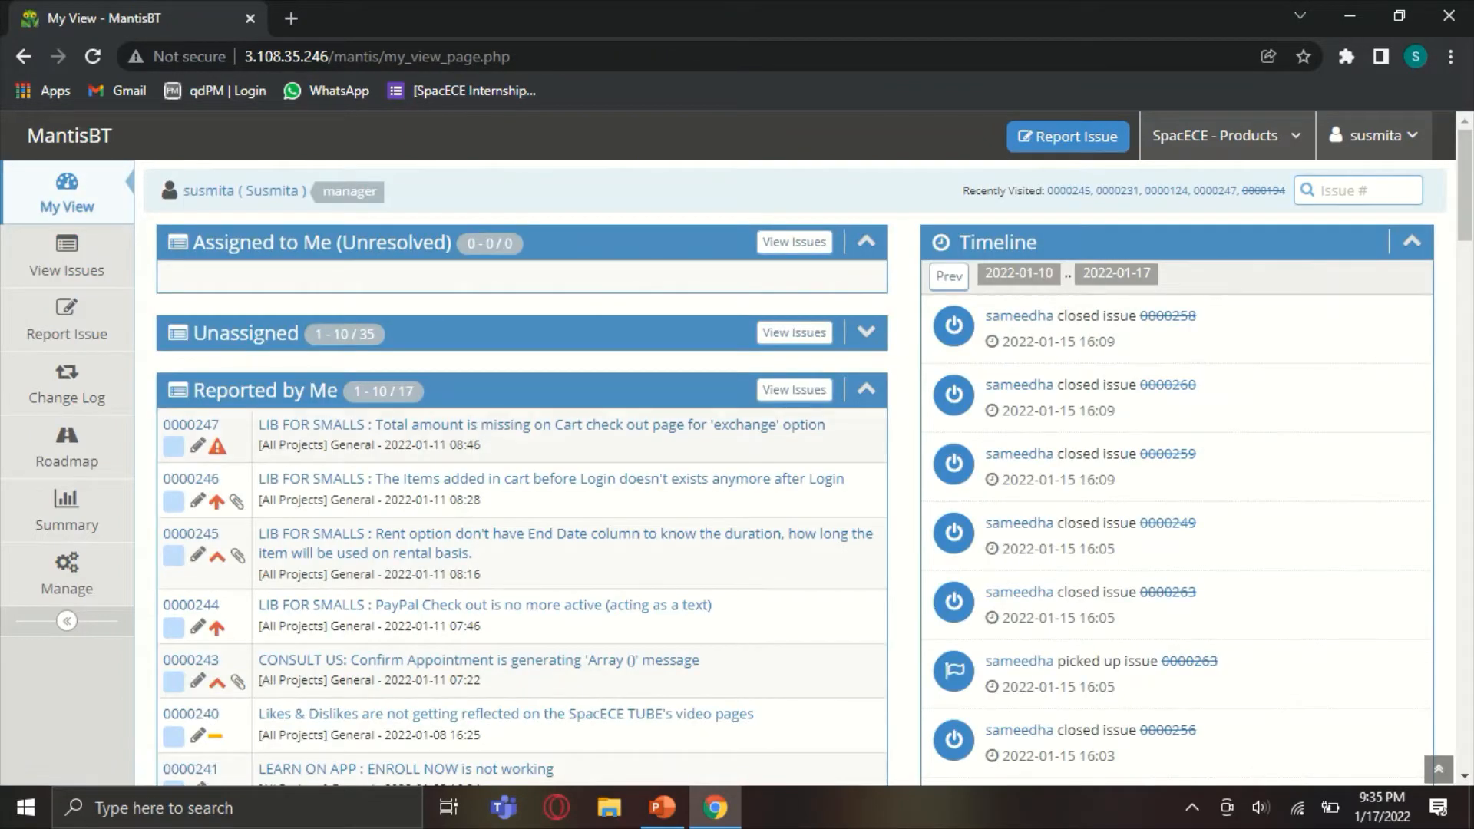
pyautogui.scroll(-3, 522, 476)
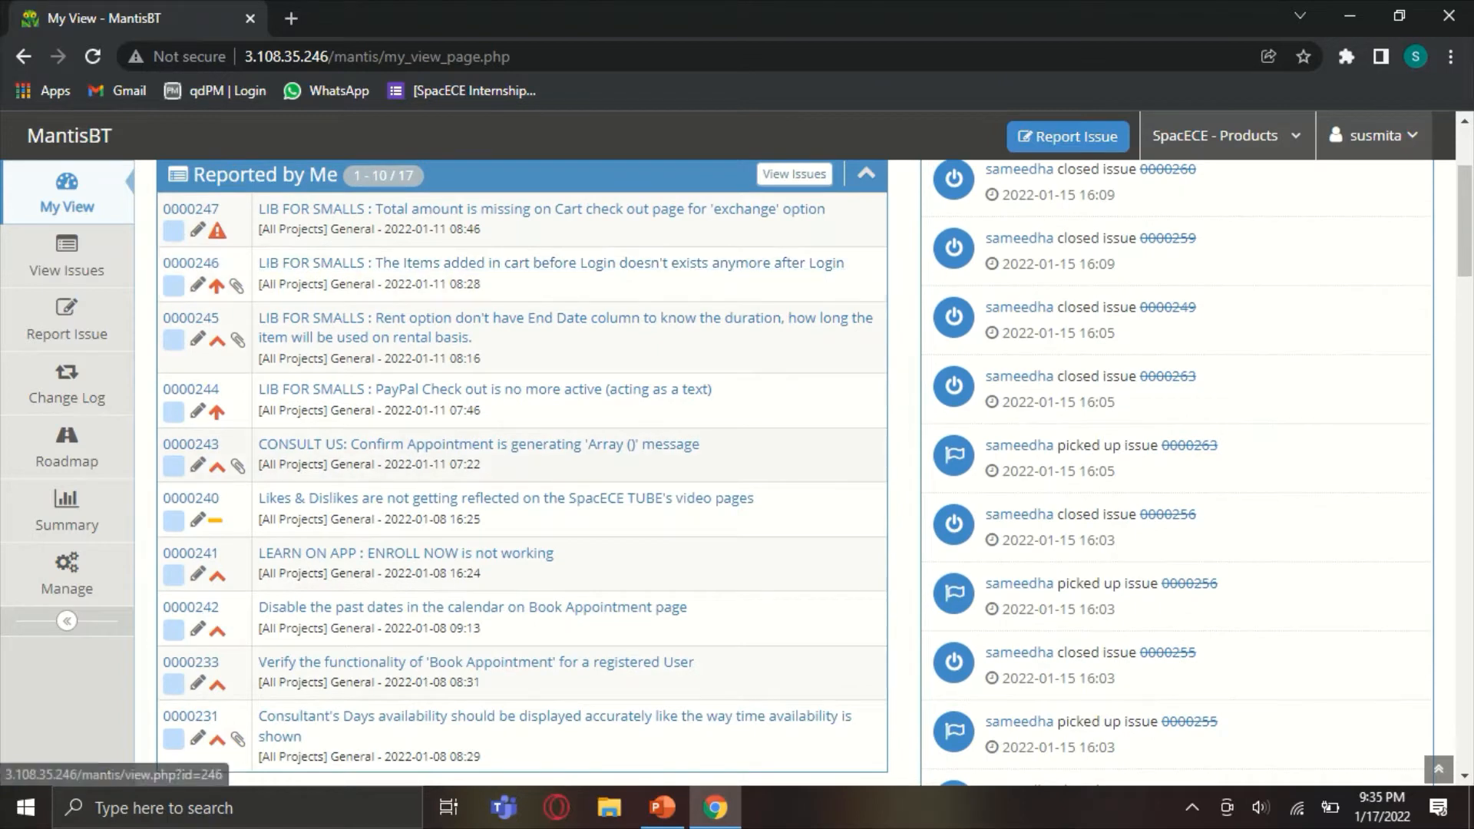
pyautogui.scroll(-8, 522, 472)
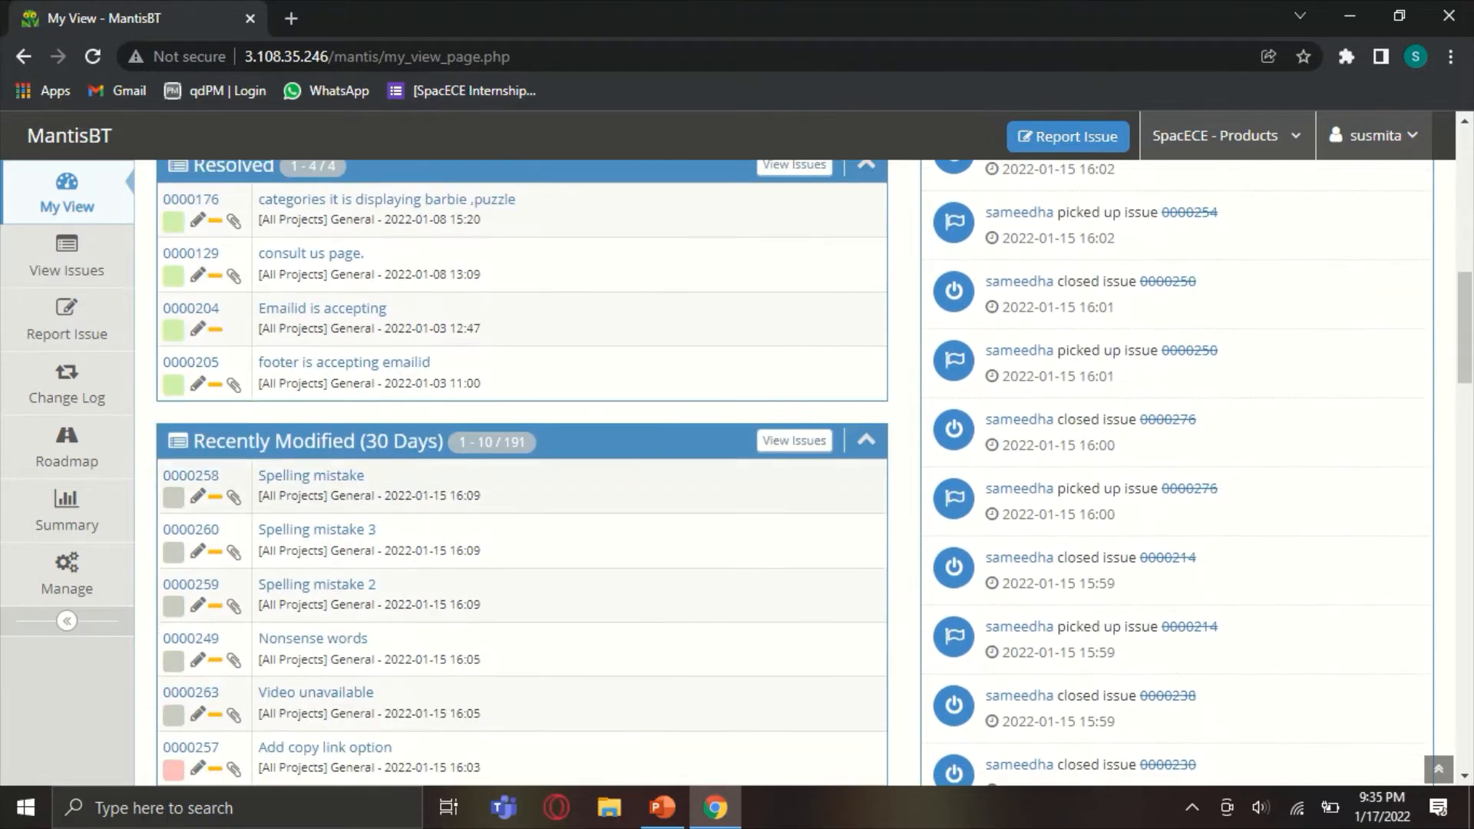
pyautogui.scroll(1, 346, 443)
pyautogui.scroll(-1, 345, 443)
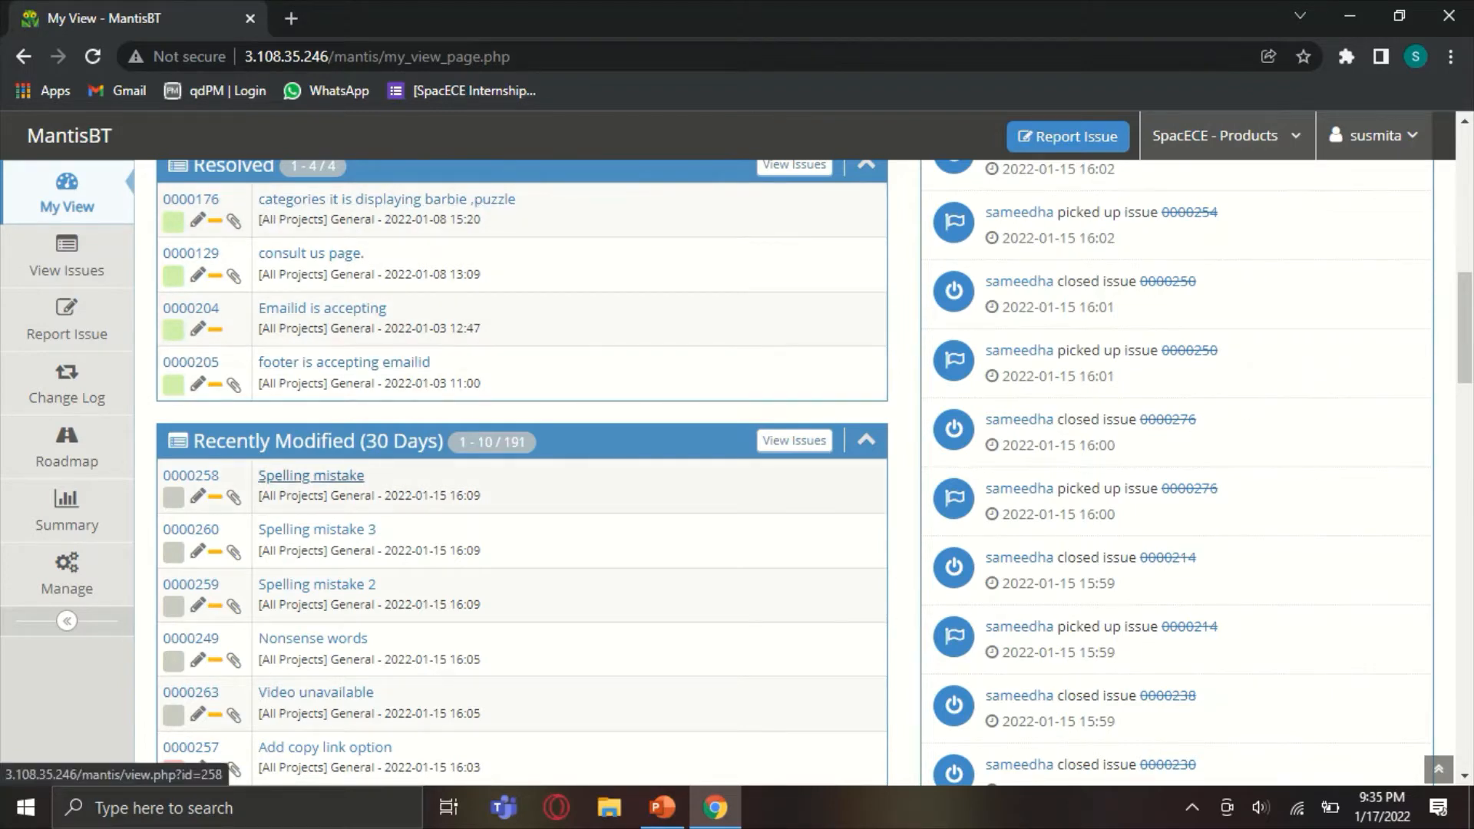
pyautogui.scroll(-3, 311, 476)
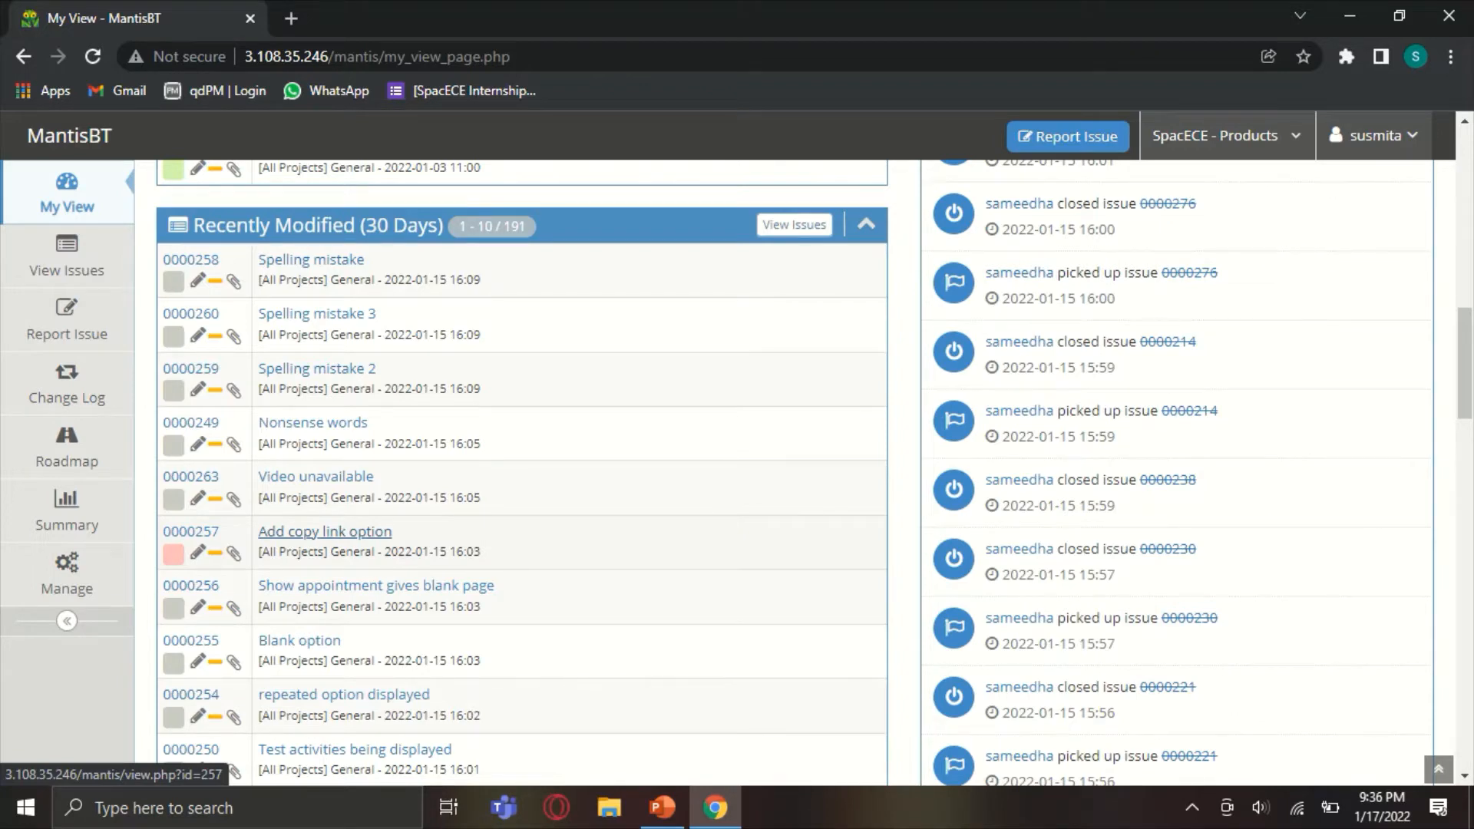
pyautogui.scroll(10, 522, 476)
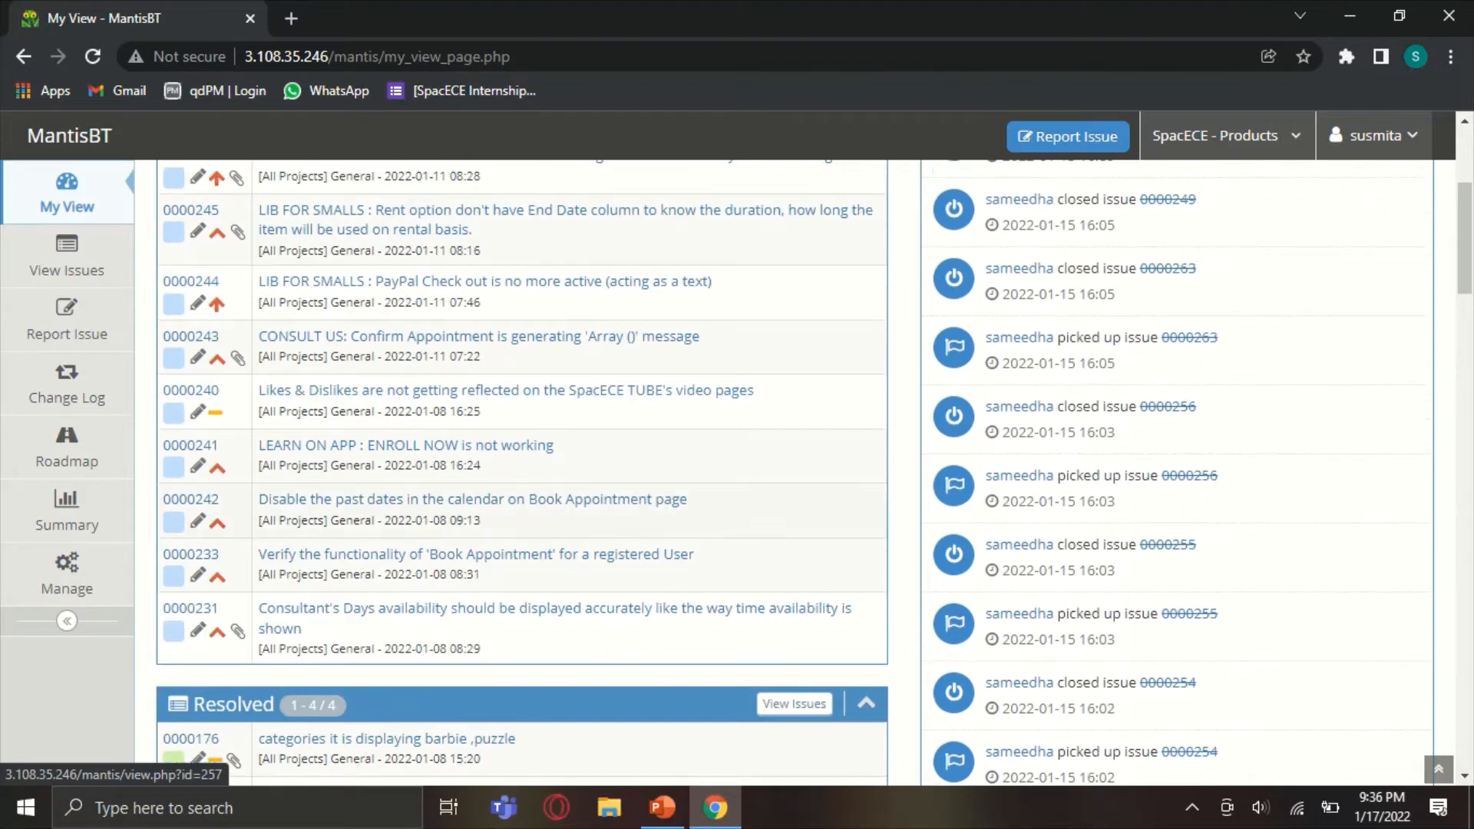
pyautogui.scroll(4, 522, 538)
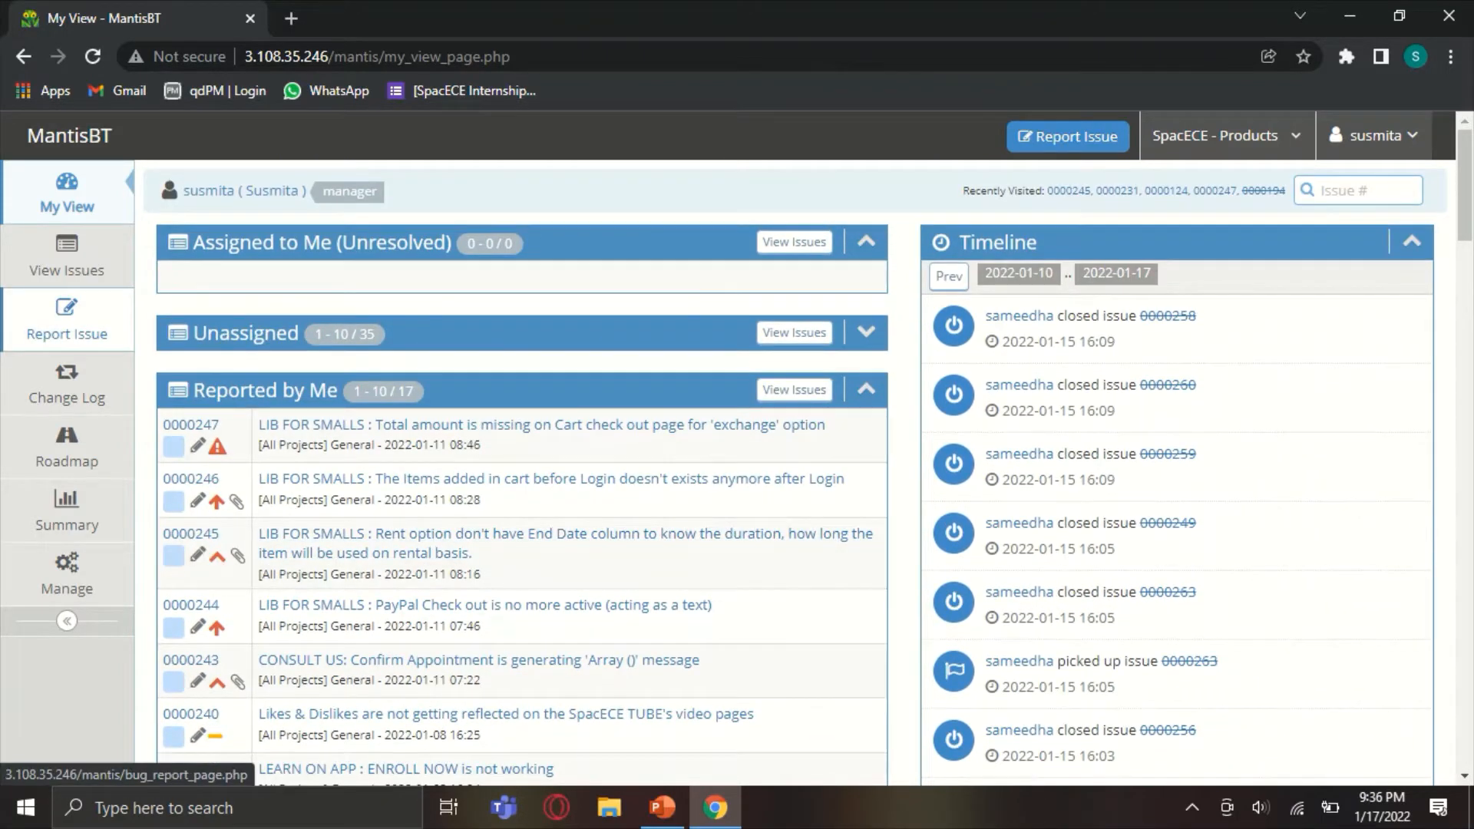
# Open a new issue report form and look over all its fields down to the submission area.
pyautogui.click(67, 320)
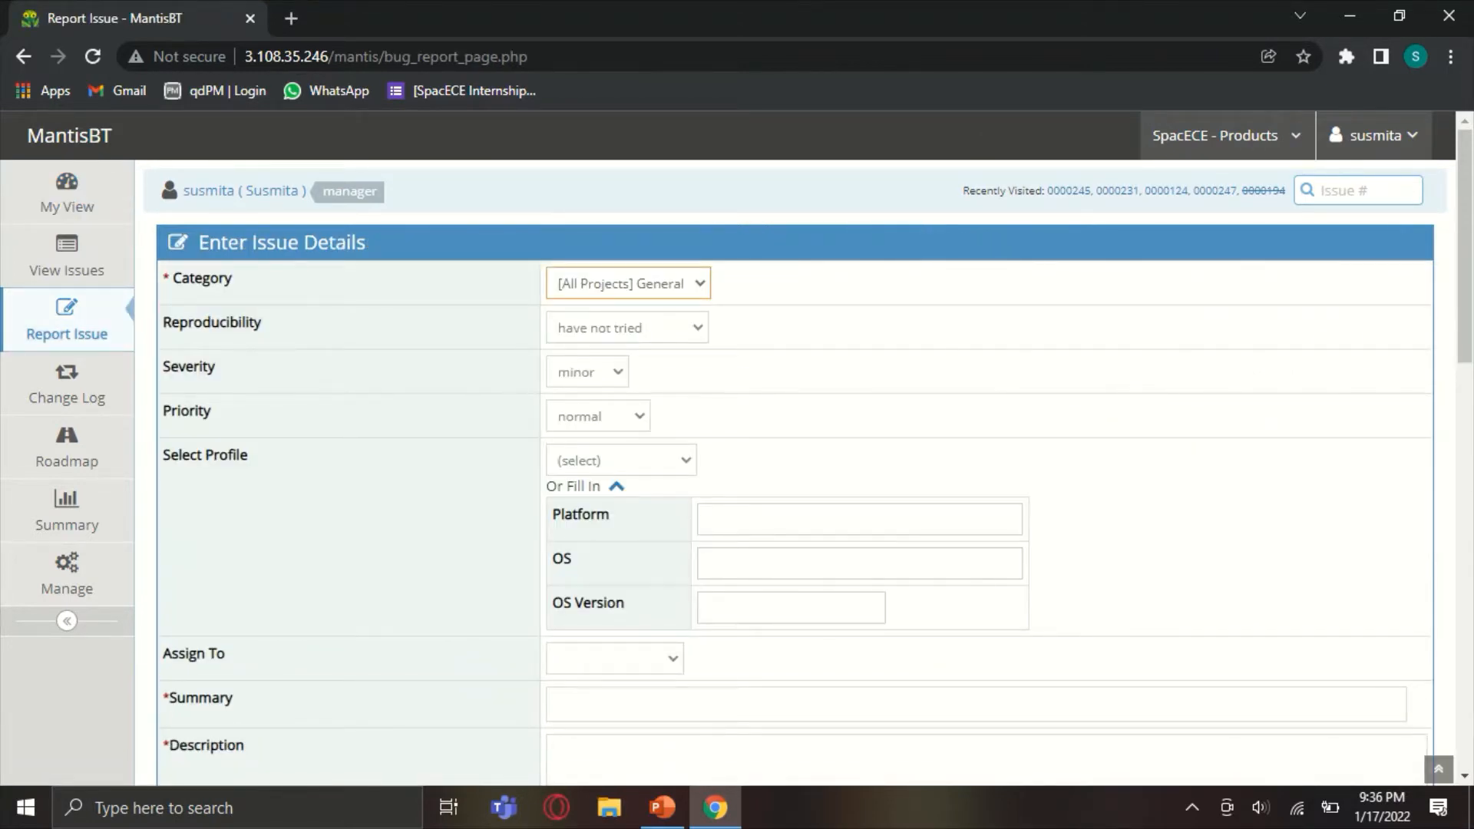
pyautogui.scroll(-10, 794, 472)
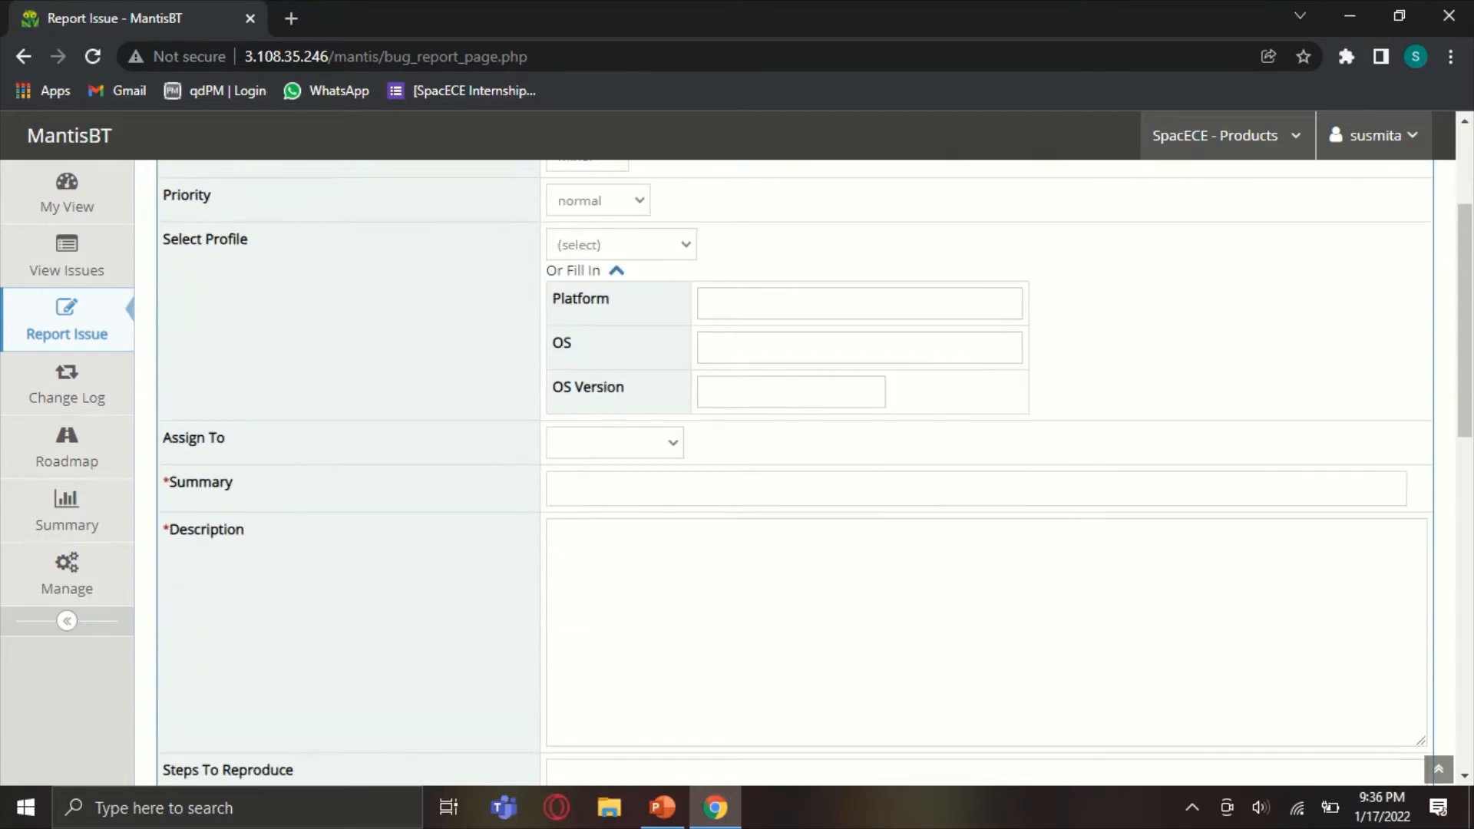
pyautogui.scroll(-4, 795, 472)
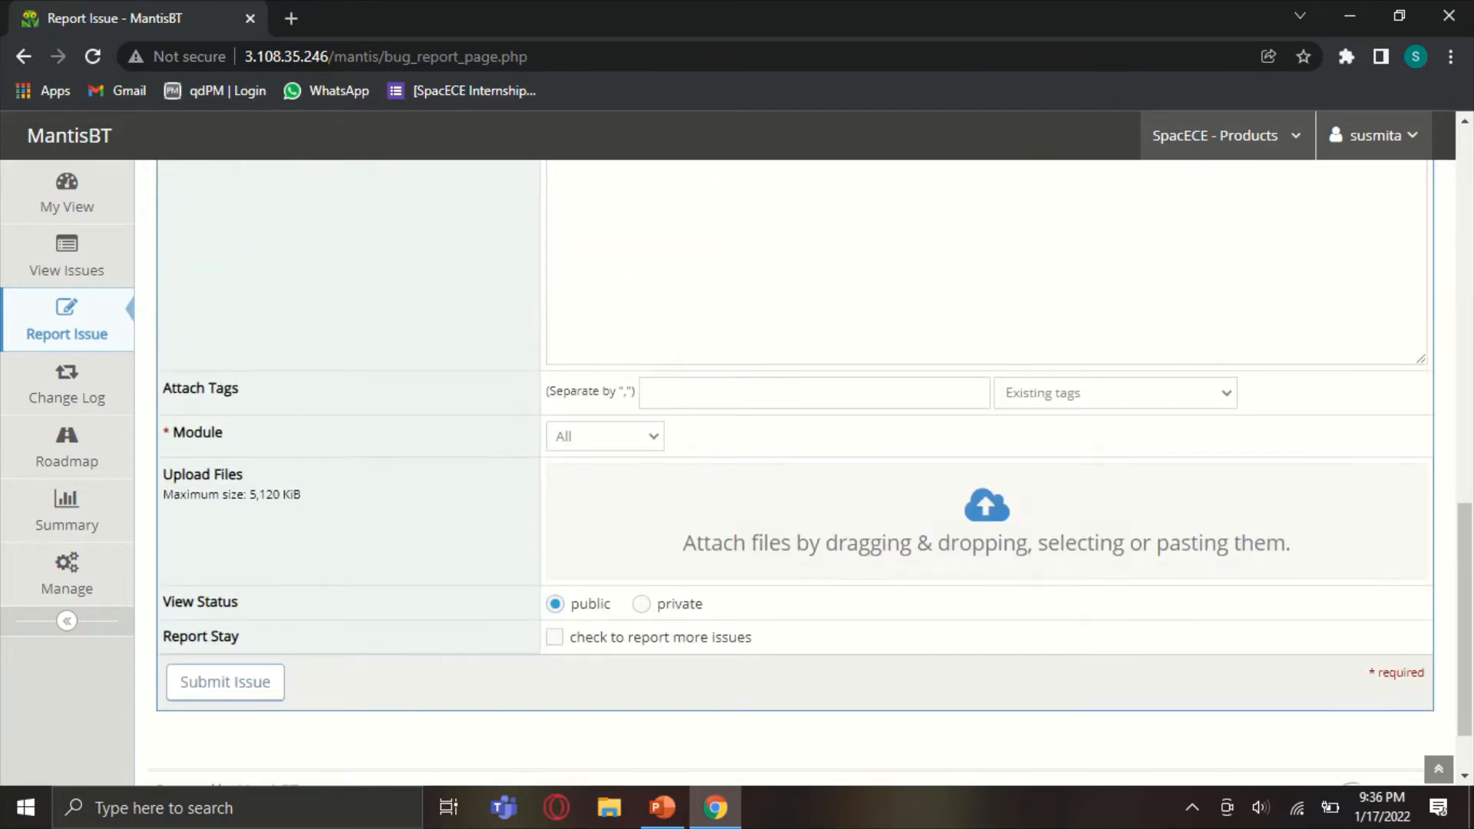
pyautogui.scroll(14, 795, 472)
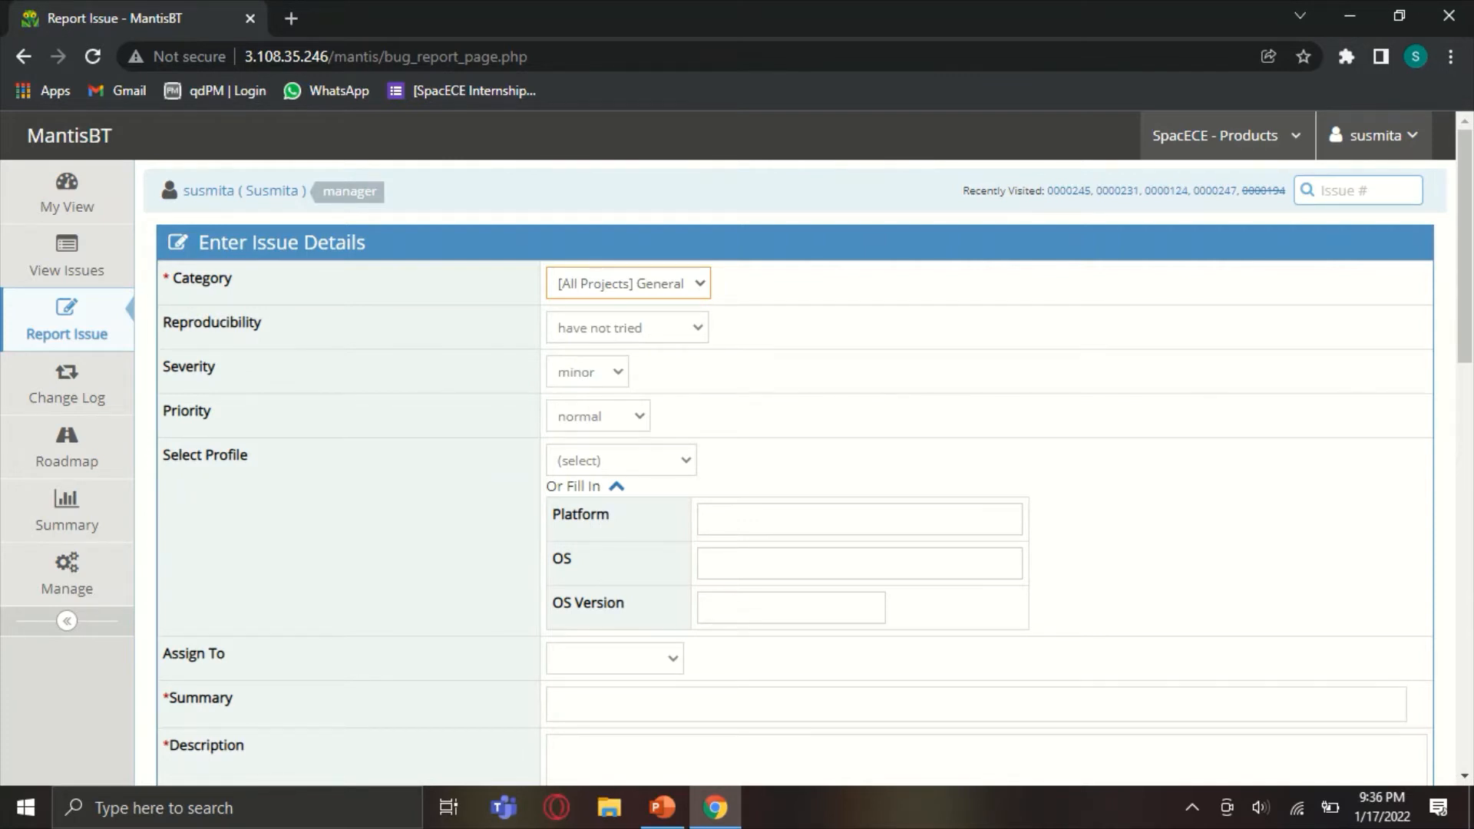
# Examine the available Reproducibility choices of the new issue, leaving the selection as it is.
pyautogui.click(627, 328)
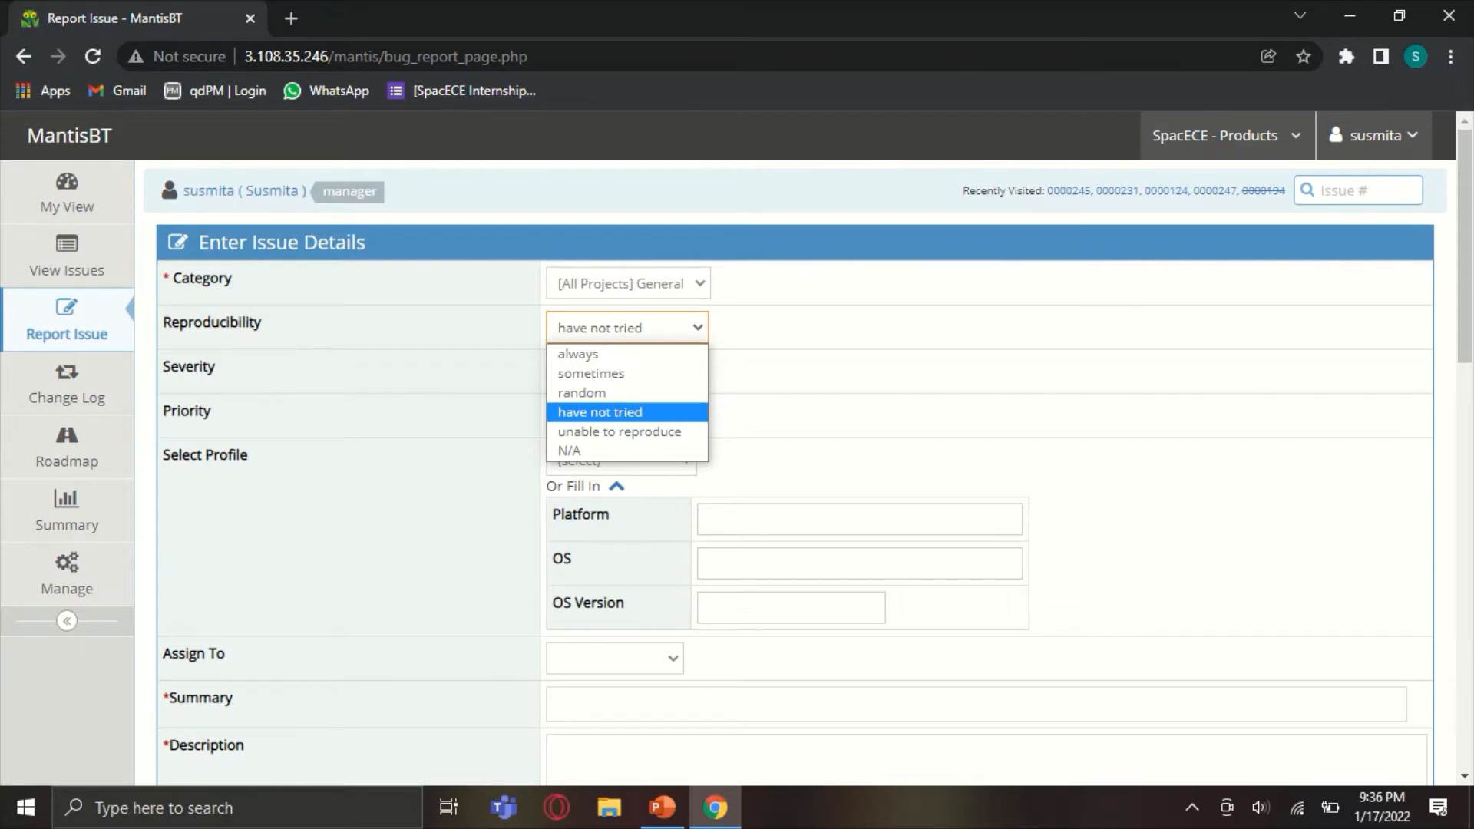
pyautogui.press('Down')
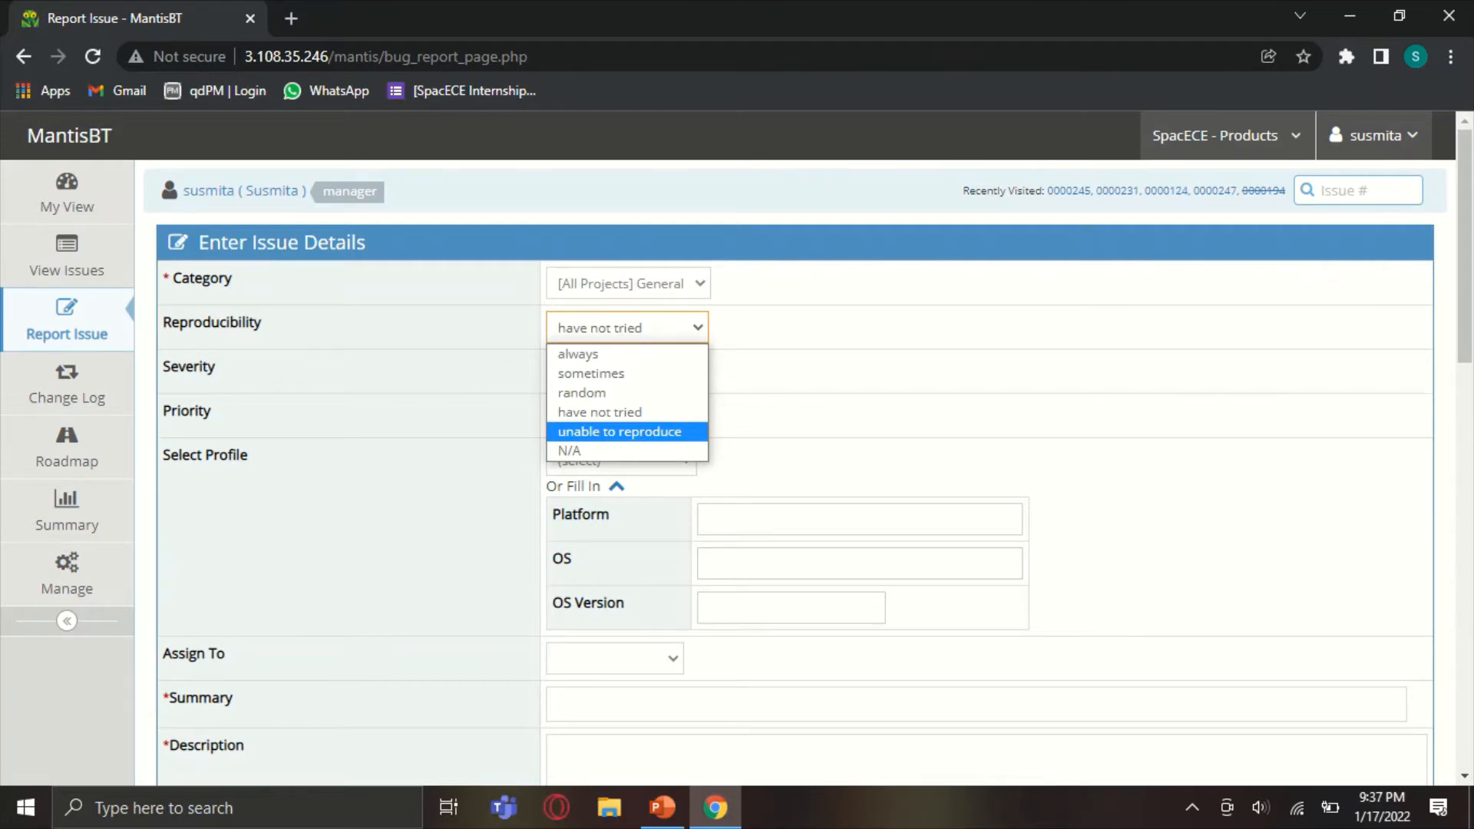
pyautogui.press('Escape')
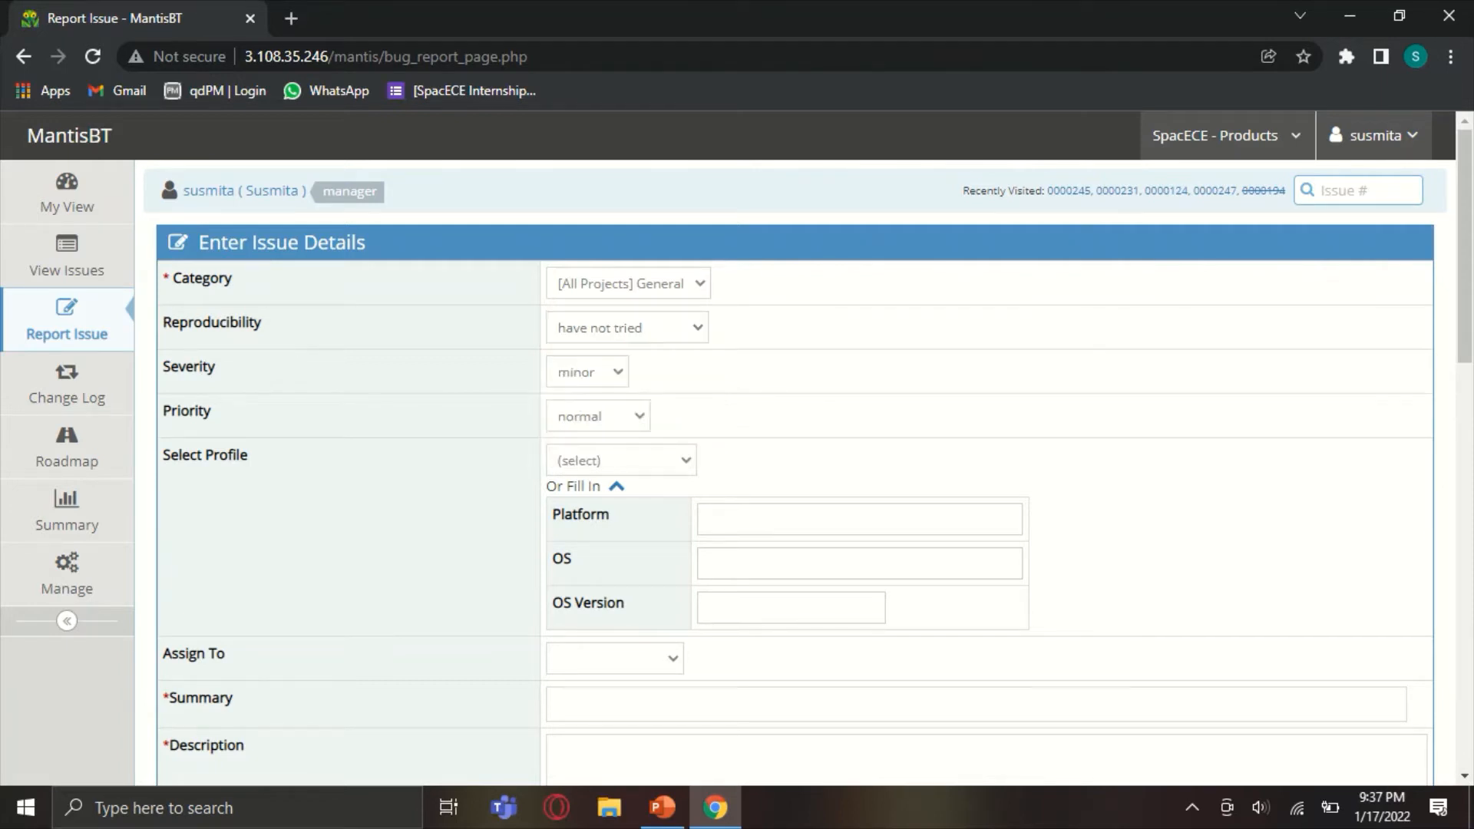
# Examine the available Severity choices from feature to block, leaving the selection as it is.
pyautogui.press('Tab')
pyautogui.hotkey('alt', 'Down')
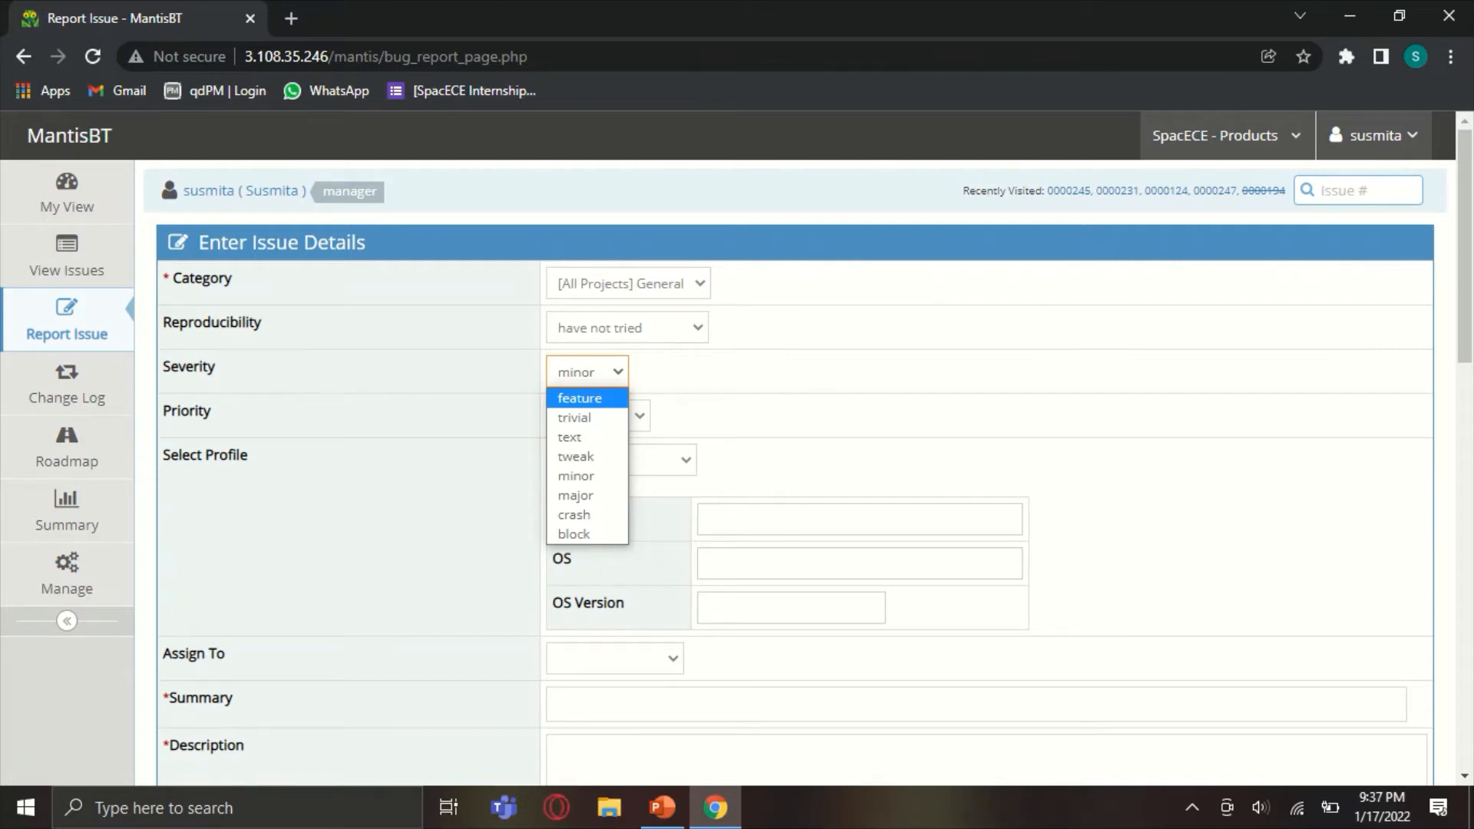
pyautogui.press('Down')
pyautogui.press('Down')
pyautogui.press('Down')
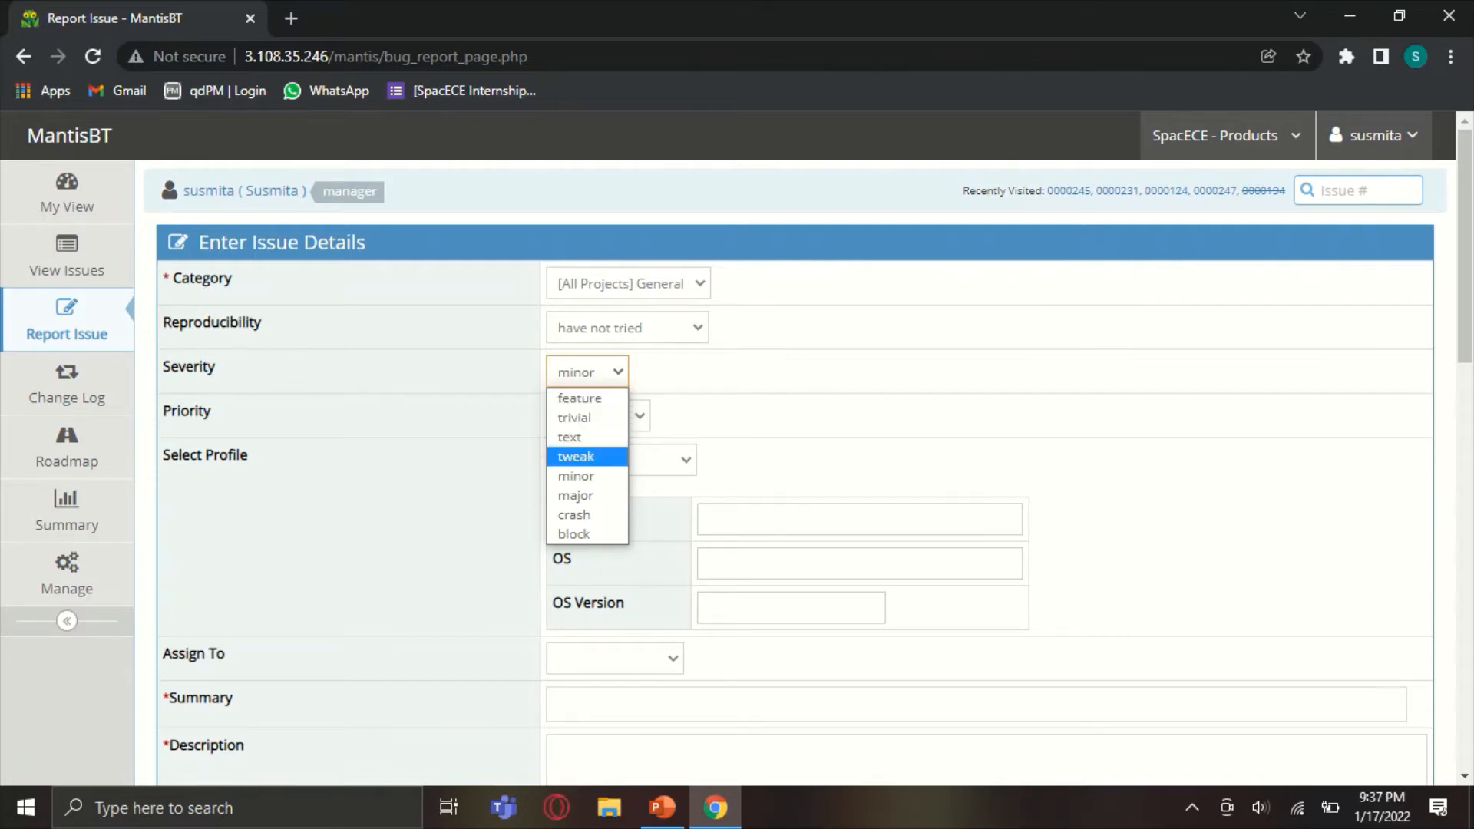
pyautogui.press('Down')
pyautogui.press('Down')
pyautogui.press('Down')
pyautogui.press('Down')
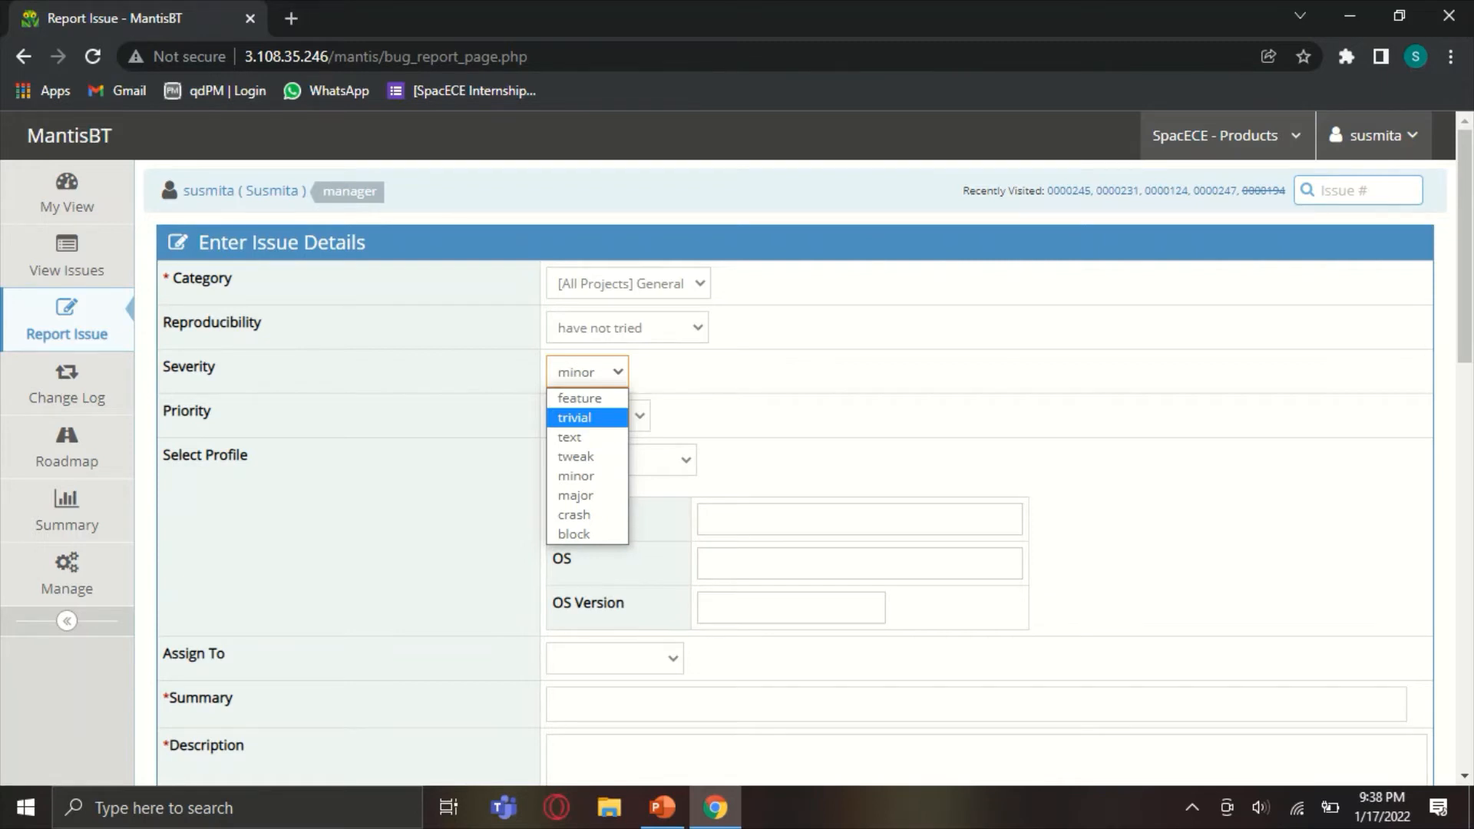
pyautogui.press('Escape')
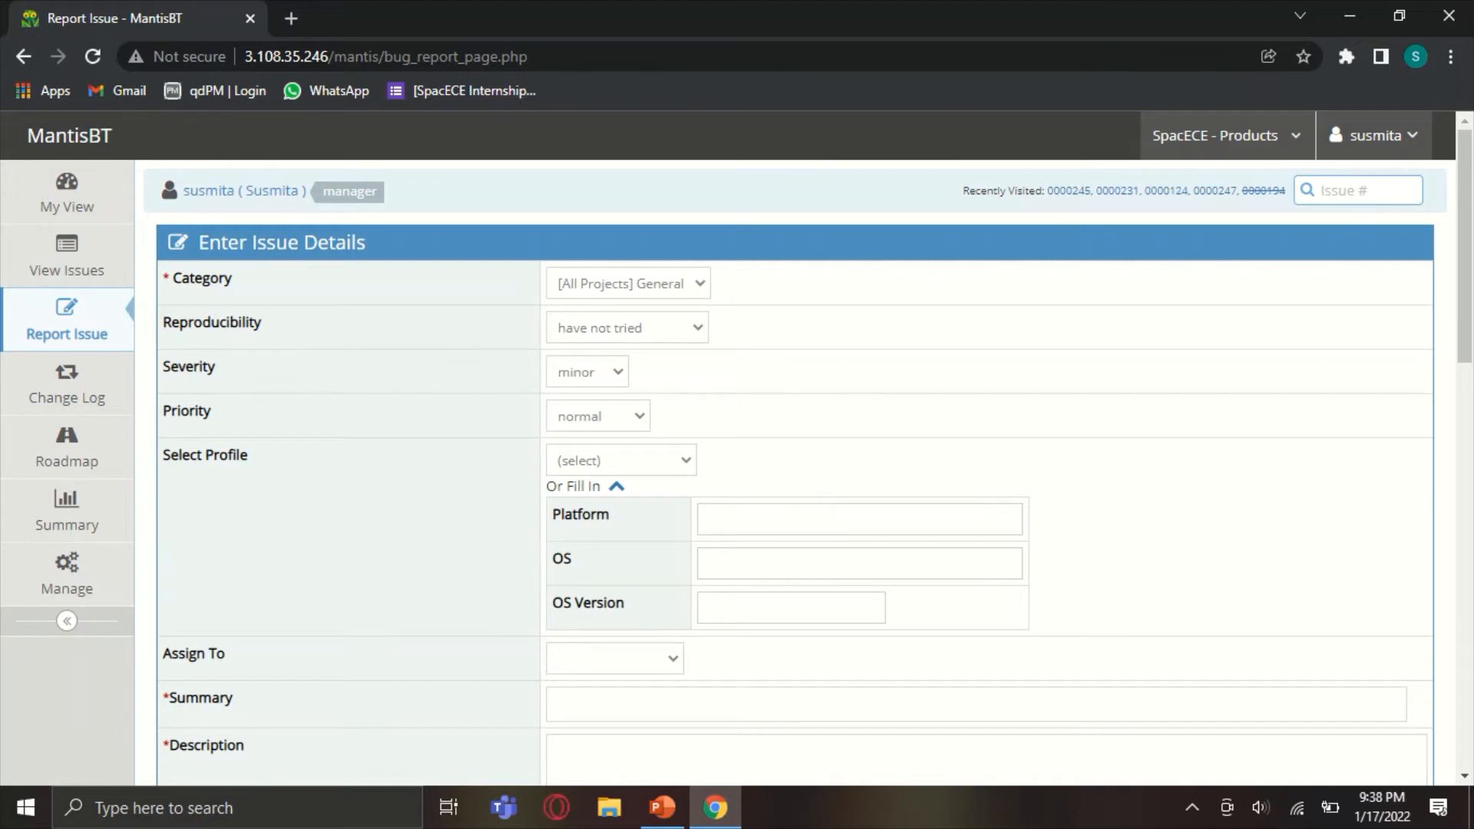
# Set the new issue's Priority to low.
pyautogui.click(598, 416)
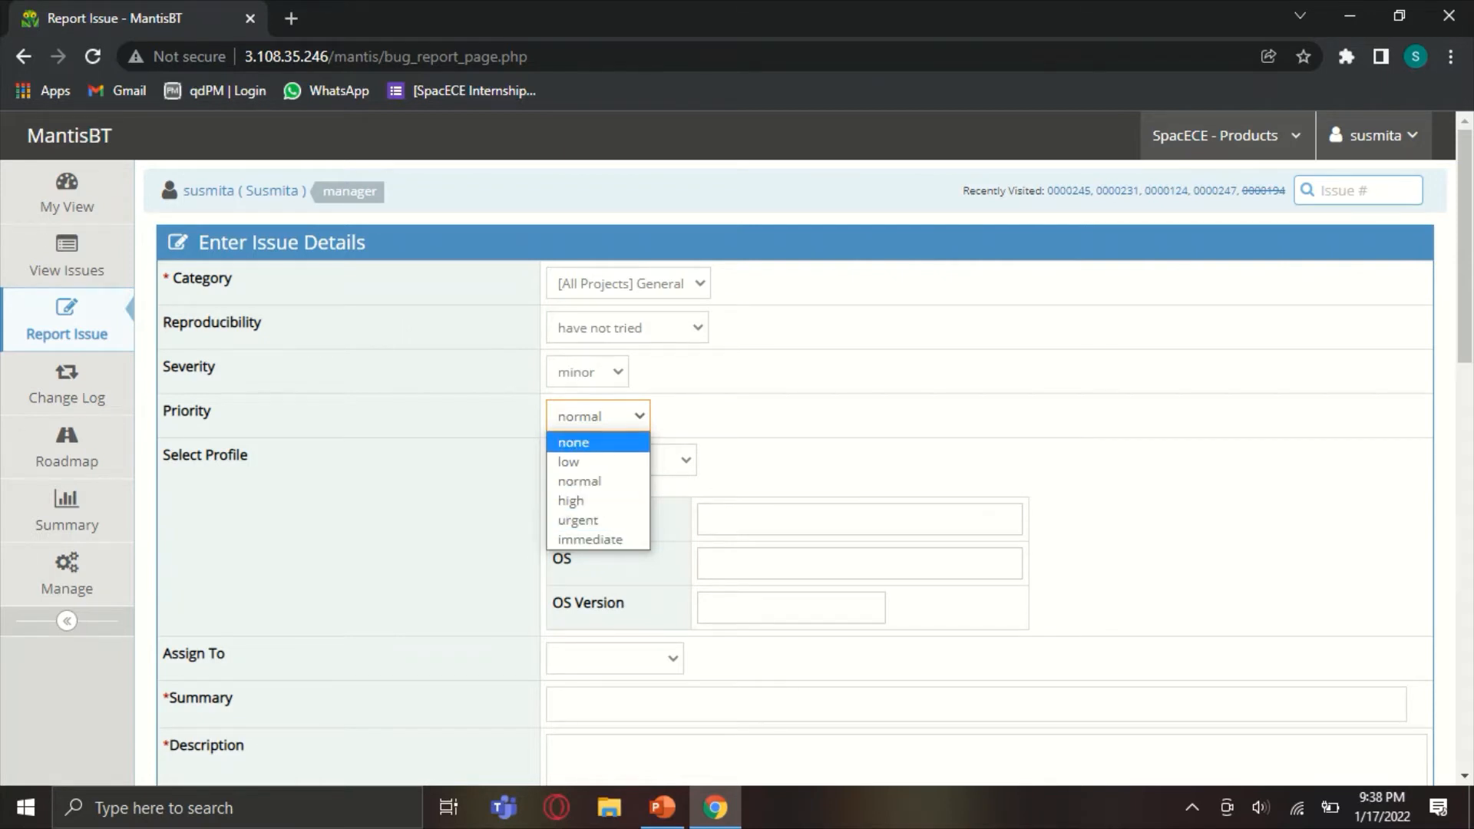
pyautogui.press('Down')
pyautogui.press('Return')
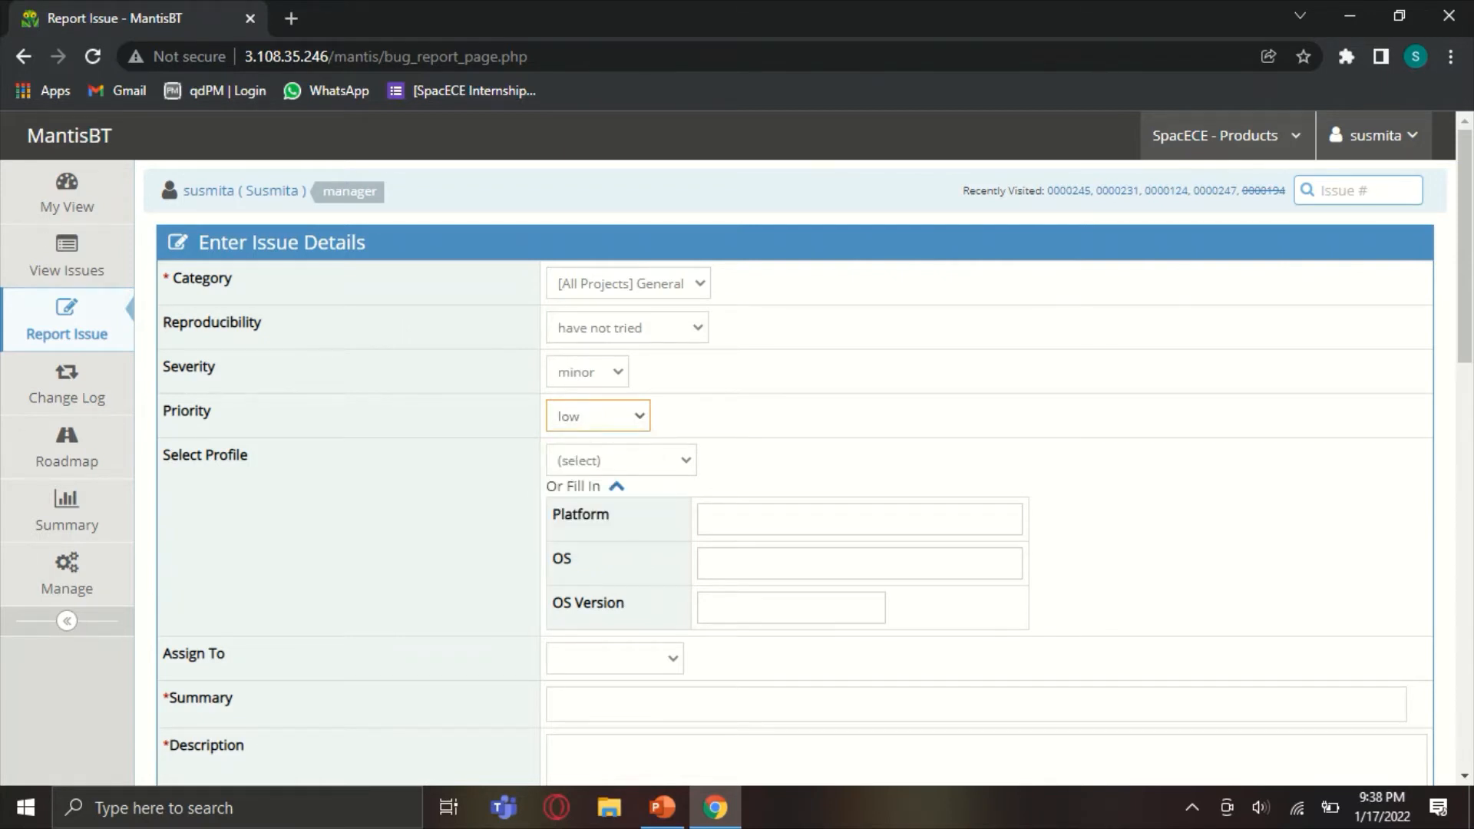
# Examine the remaining Priority choices, such as normal, high, urgent and immediate, without picking another one.
pyautogui.click(598, 416)
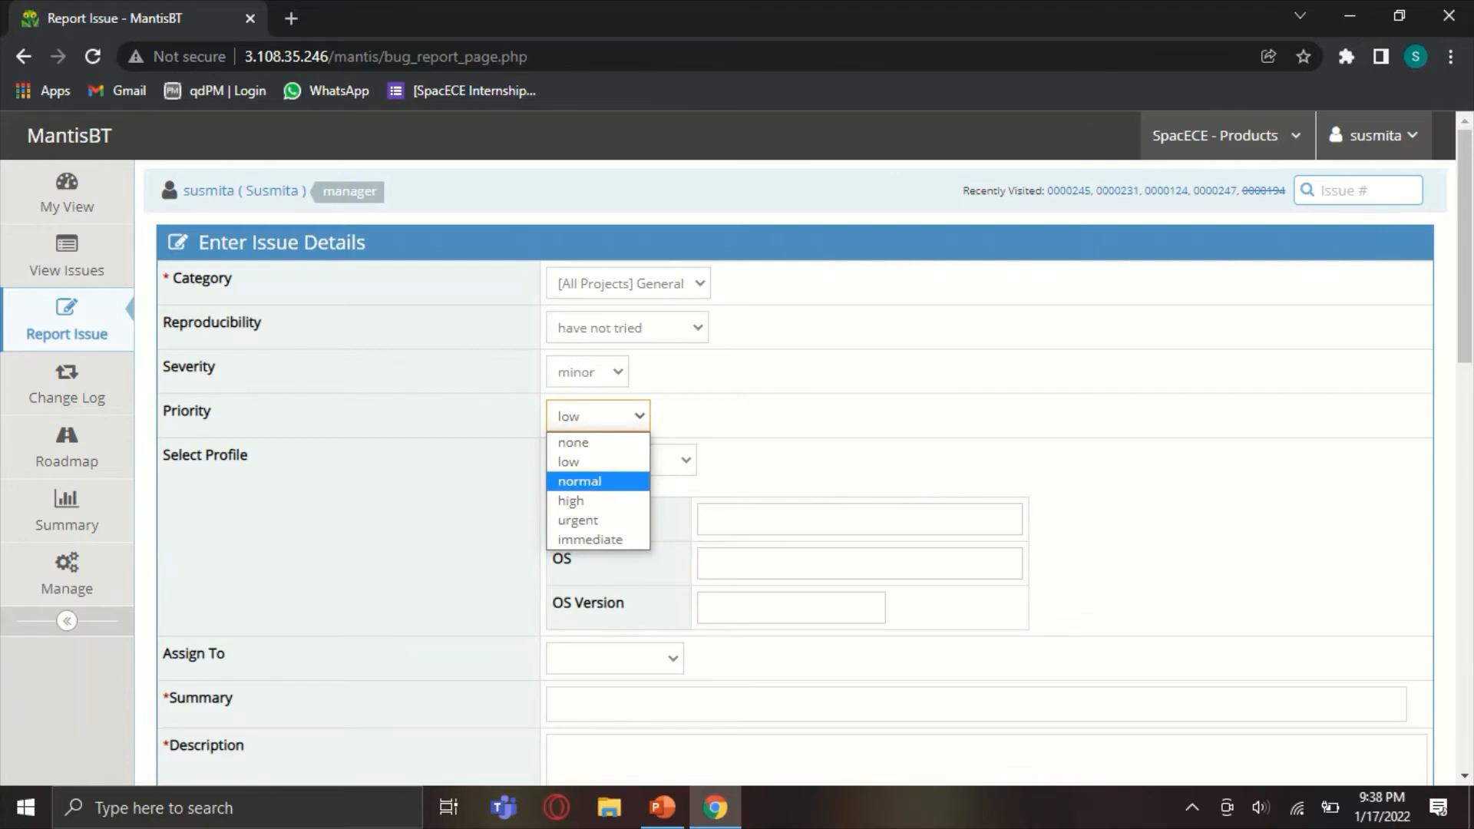
pyautogui.press('Down')
pyautogui.press('Down')
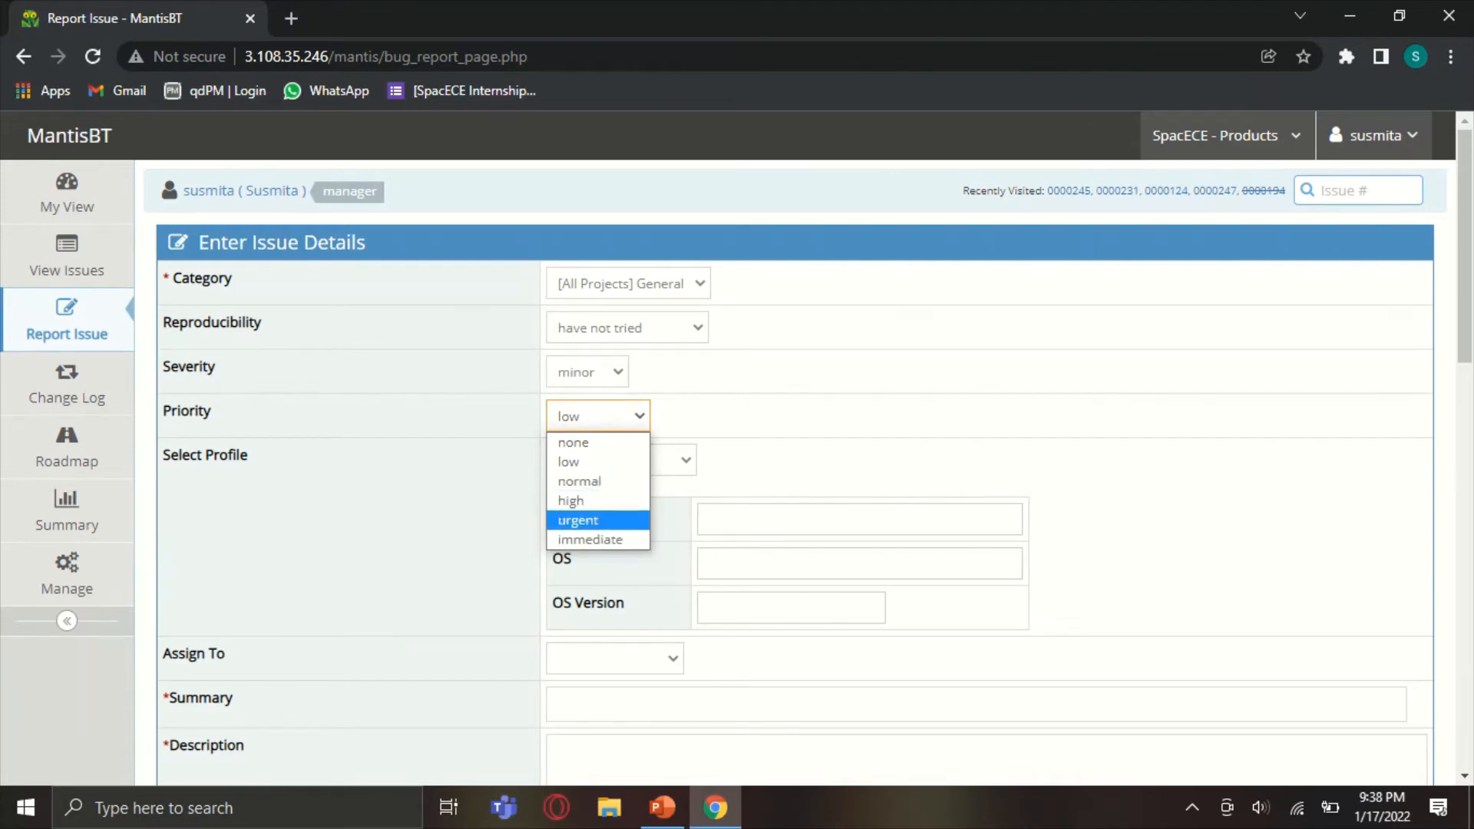
pyautogui.press('Down')
pyautogui.press('Up')
pyautogui.press('Down')
pyautogui.press('Up')
pyautogui.press('Down')
pyautogui.press('Up')
pyautogui.press('Up')
pyautogui.press('Up')
pyautogui.press('Up')
pyautogui.press('Up')
pyautogui.press('Escape')
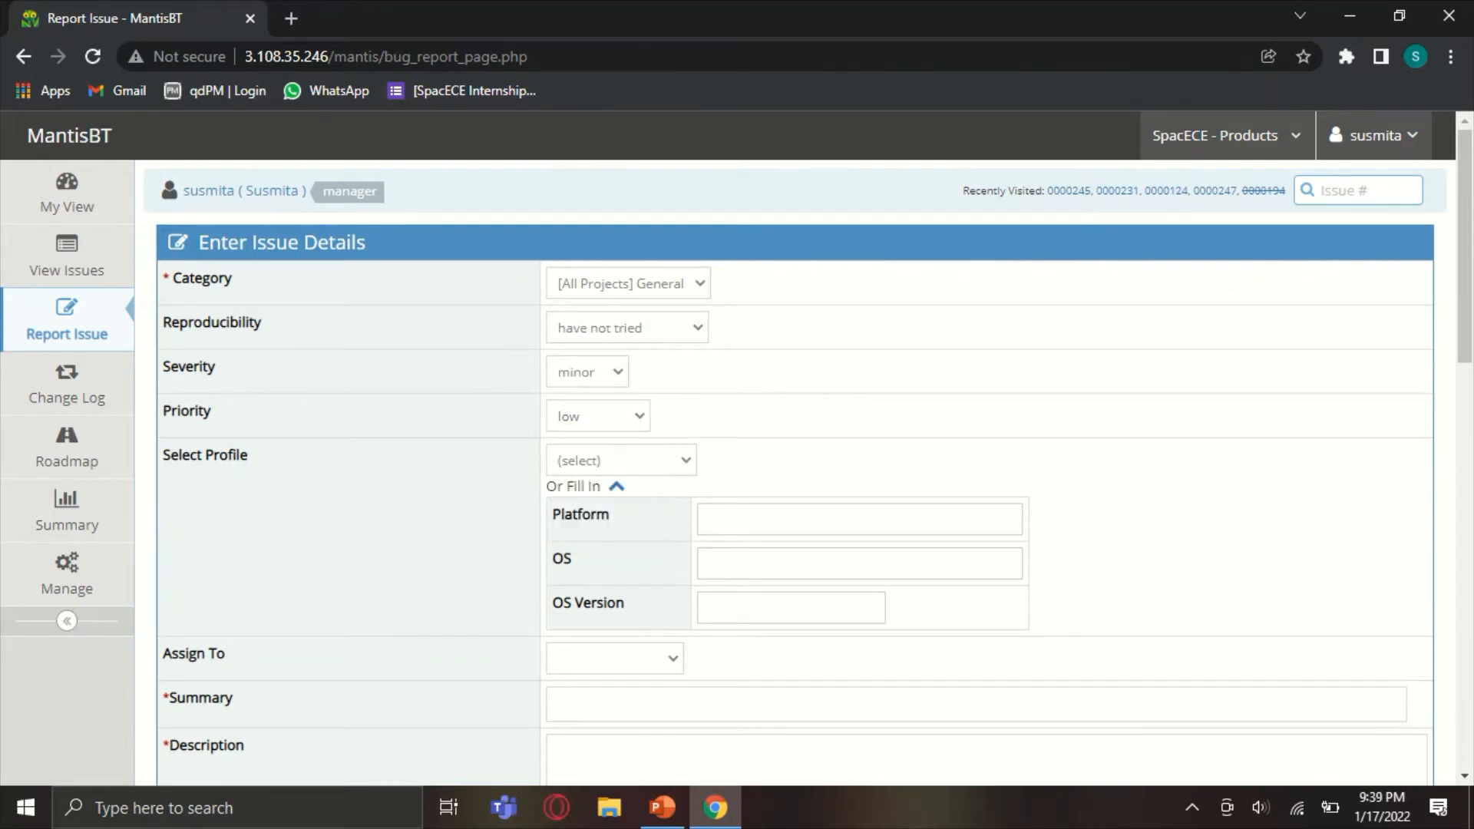
# Compare the predefined profiles Mobile Android 12 and Web Windows 10 without selecting one.
pyautogui.click(621, 460)
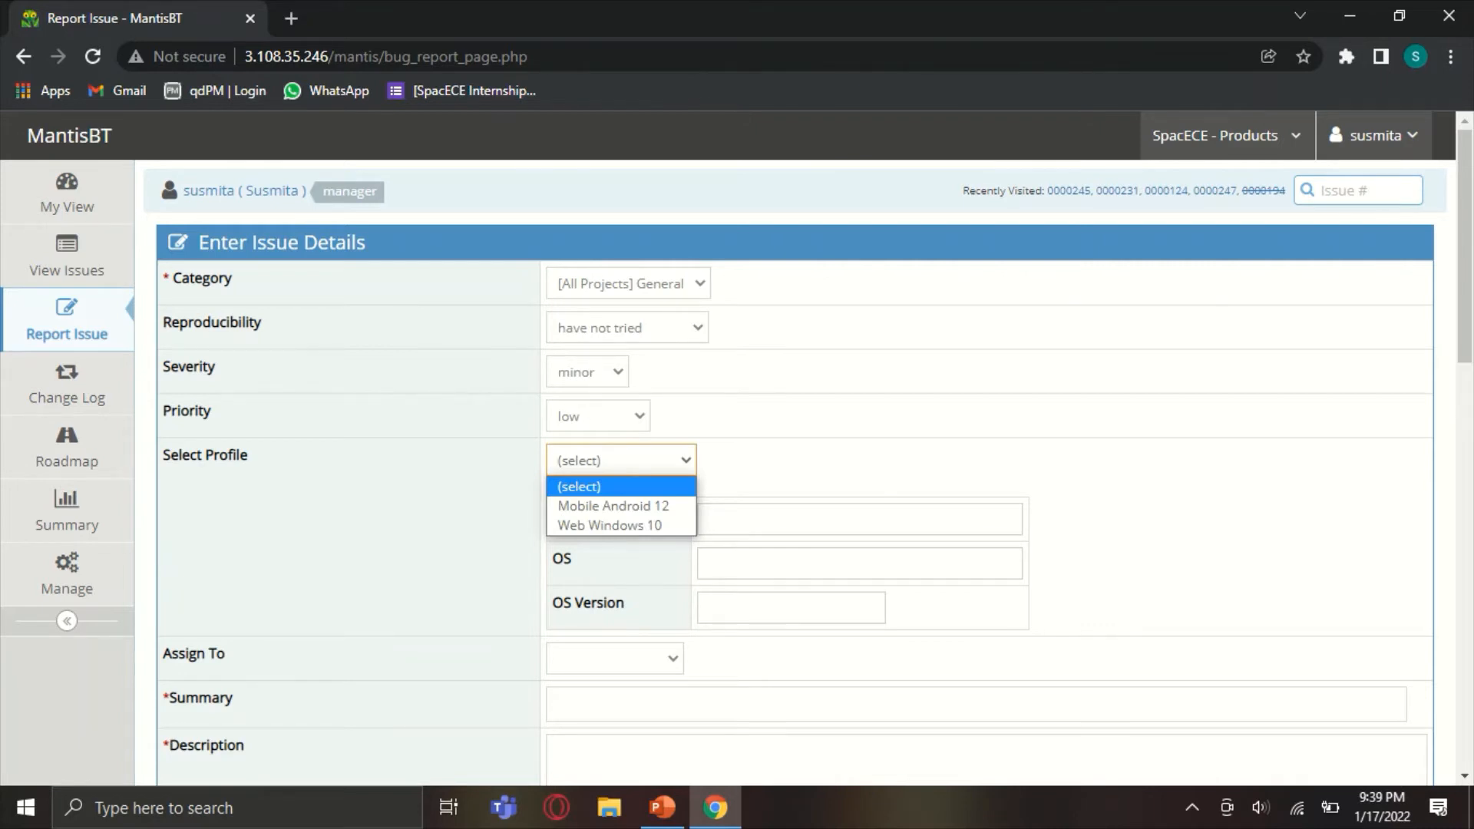
pyautogui.press('Down')
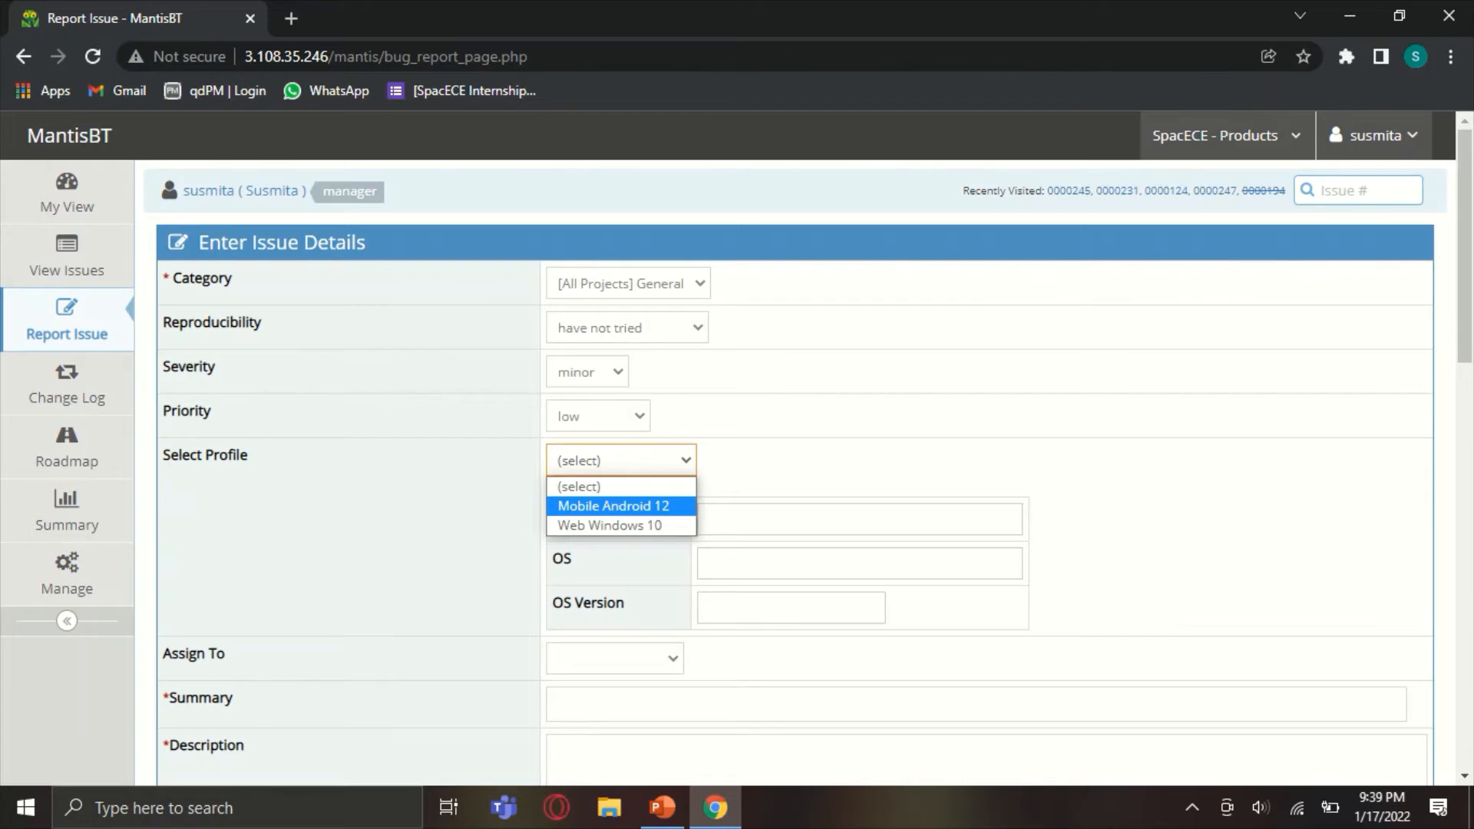
pyautogui.press('Down')
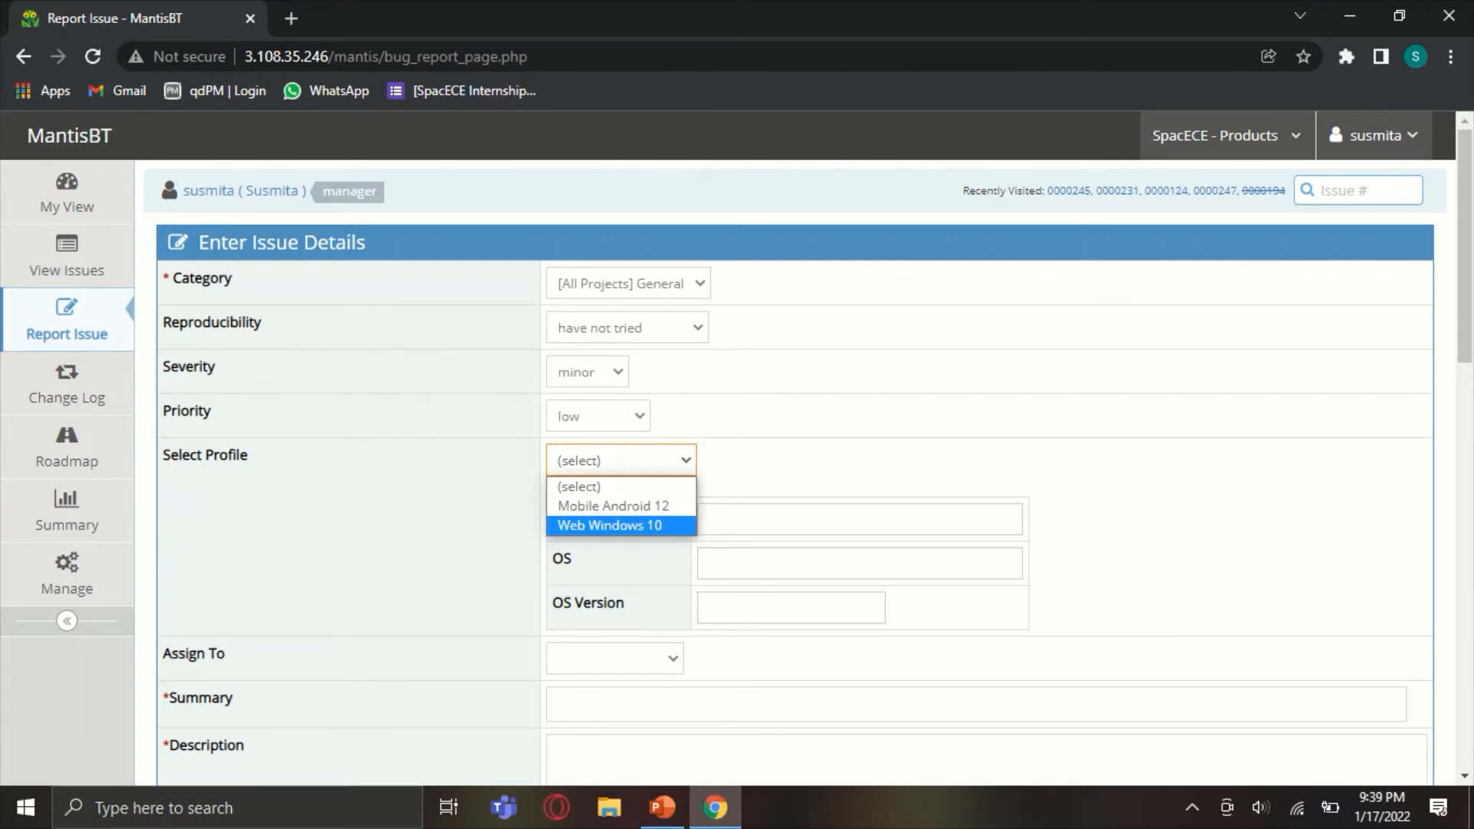
pyautogui.press('Up')
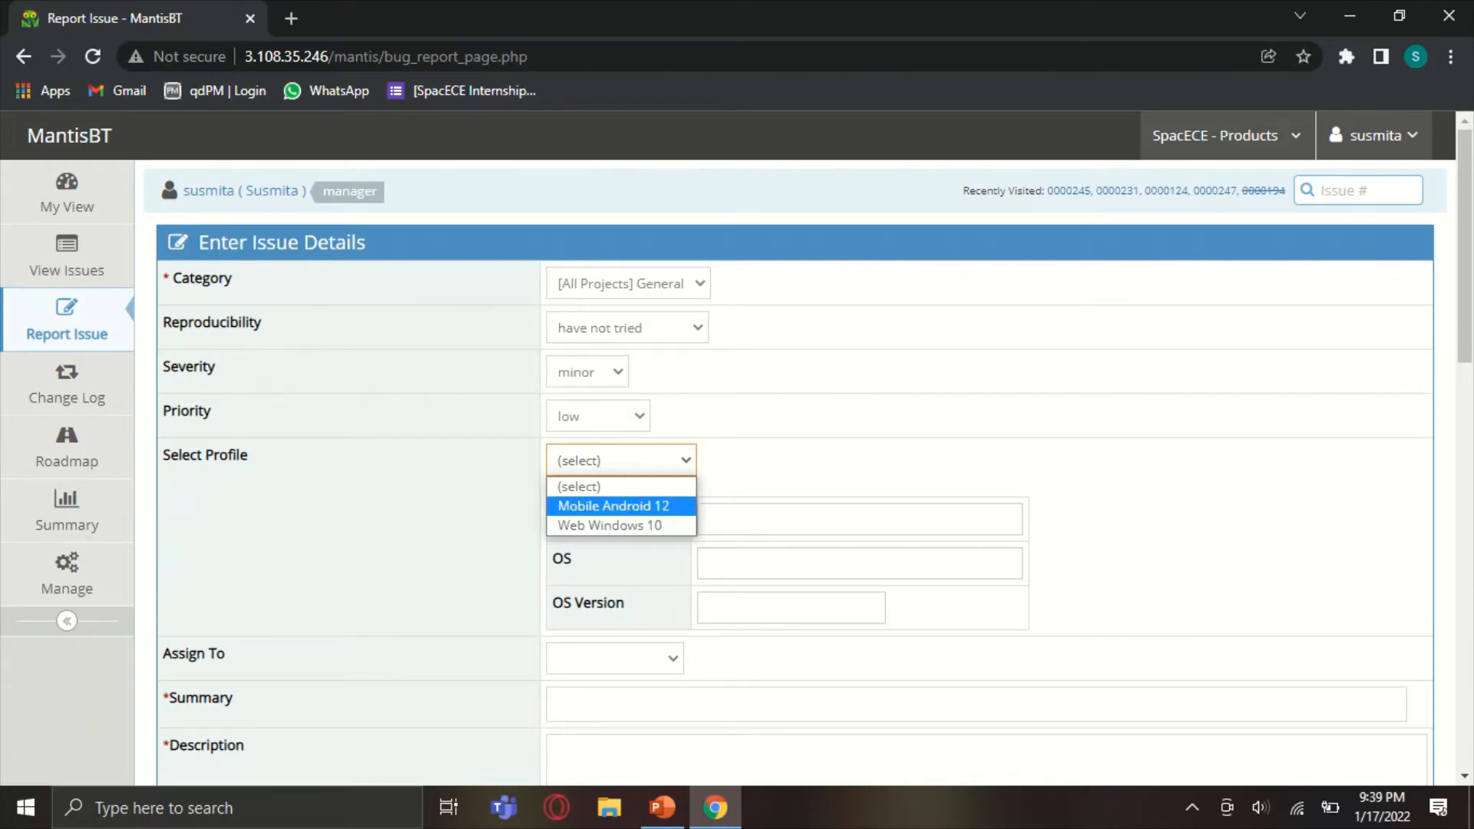
pyautogui.press('Down')
pyautogui.press('Up')
pyautogui.press('Down')
pyautogui.press('Up')
pyautogui.press('Escape')
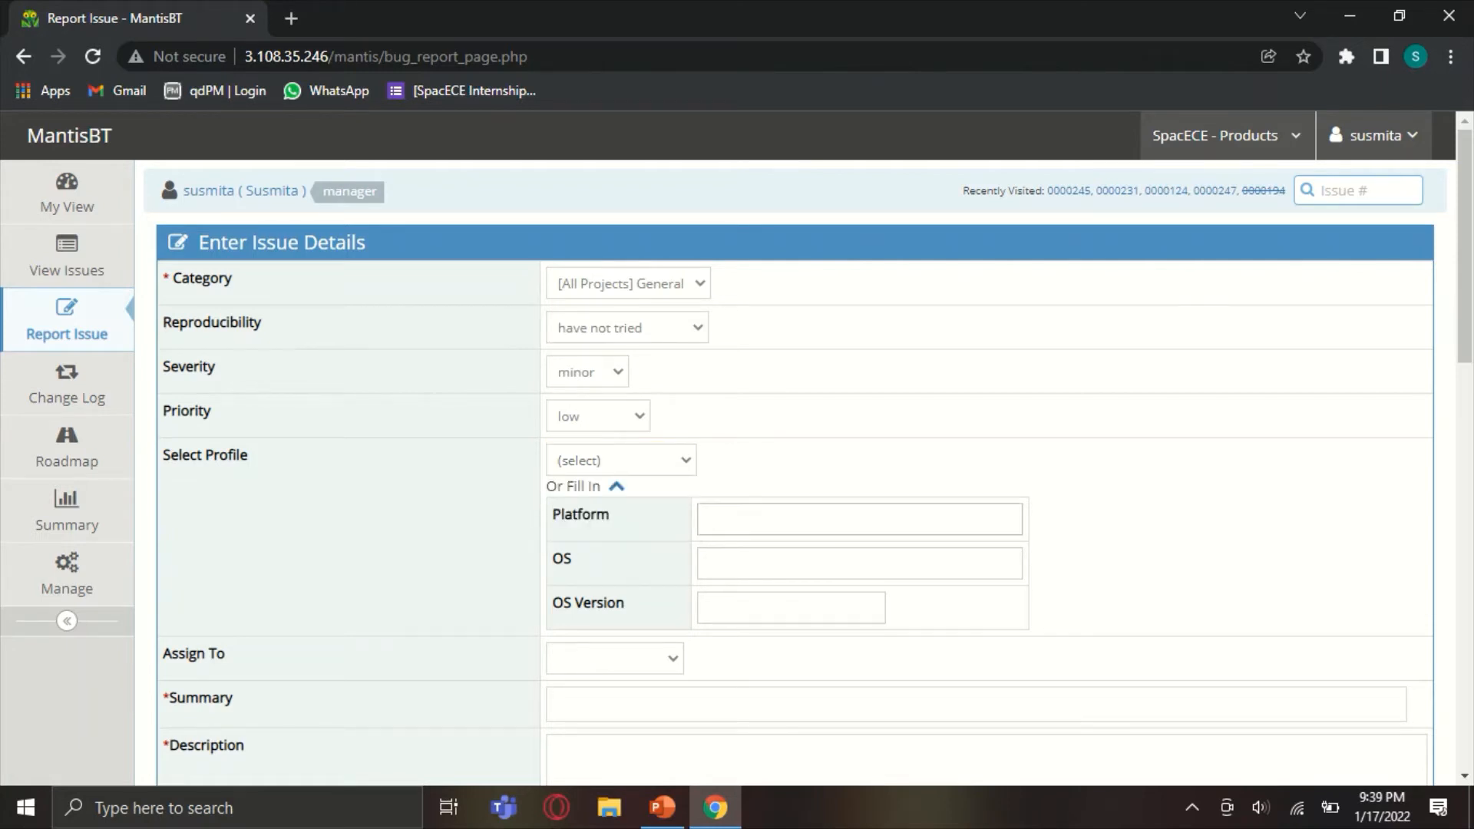
# Go through the Platform, OS and OS Version fields for a manually entered profile, leaving them empty.
pyautogui.press('Tab')
pyautogui.press('Tab')
pyautogui.press('Tab')
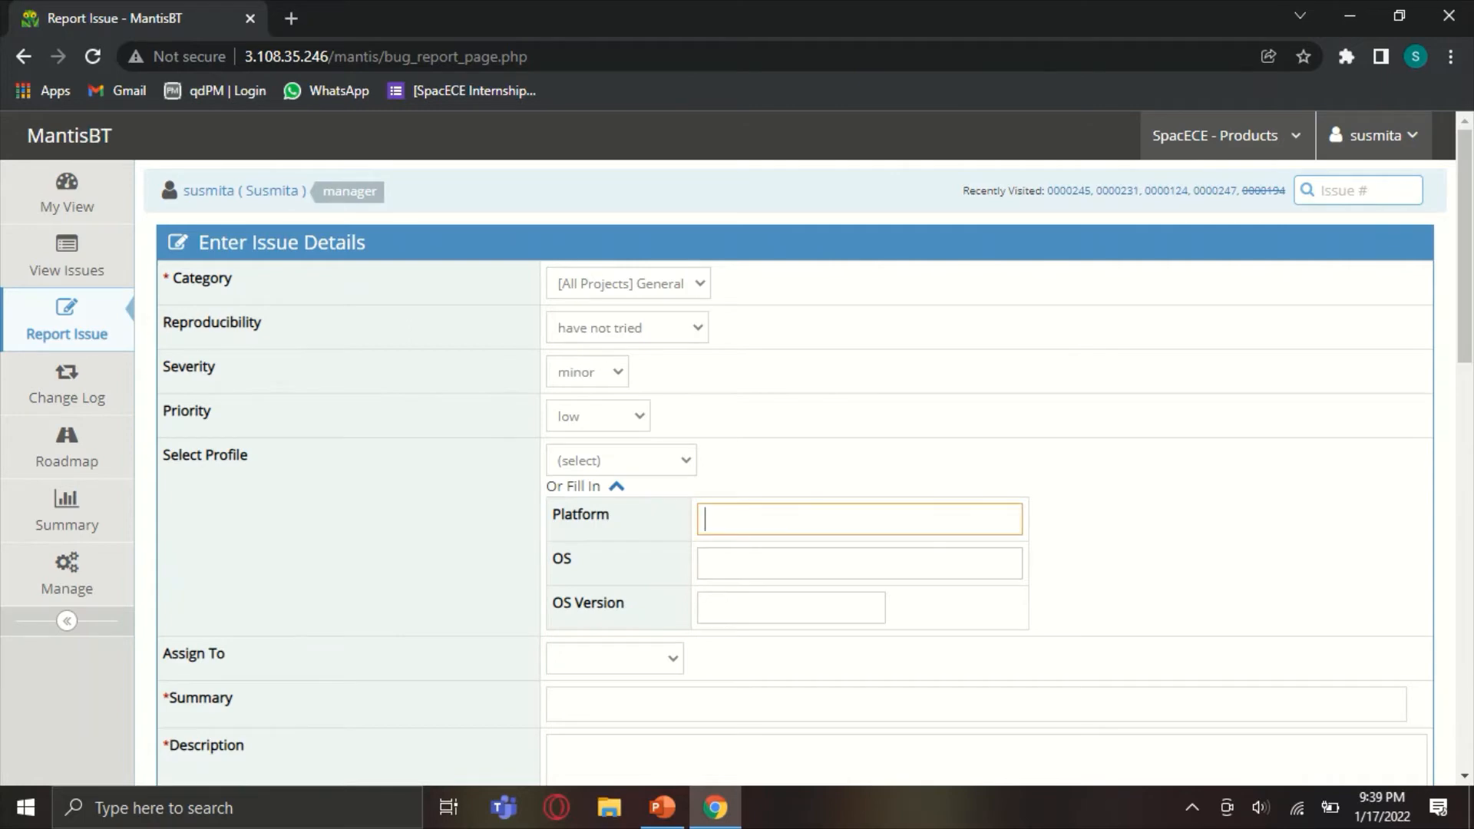
pyautogui.scroll(-3, 795, 472)
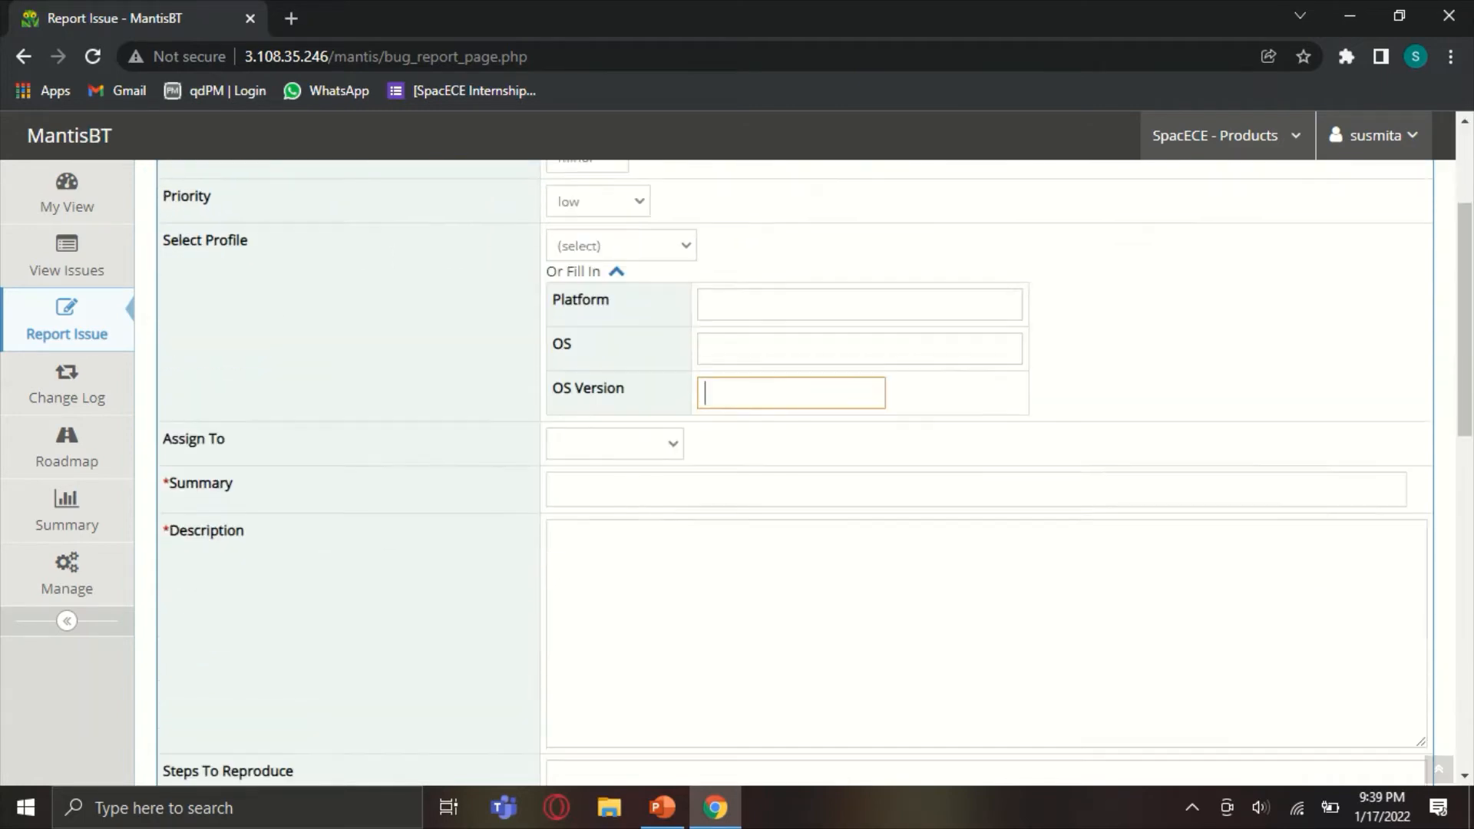
# Look through the Assign To list of possible assignees for the new issue without choosing anyone.
pyautogui.click(614, 335)
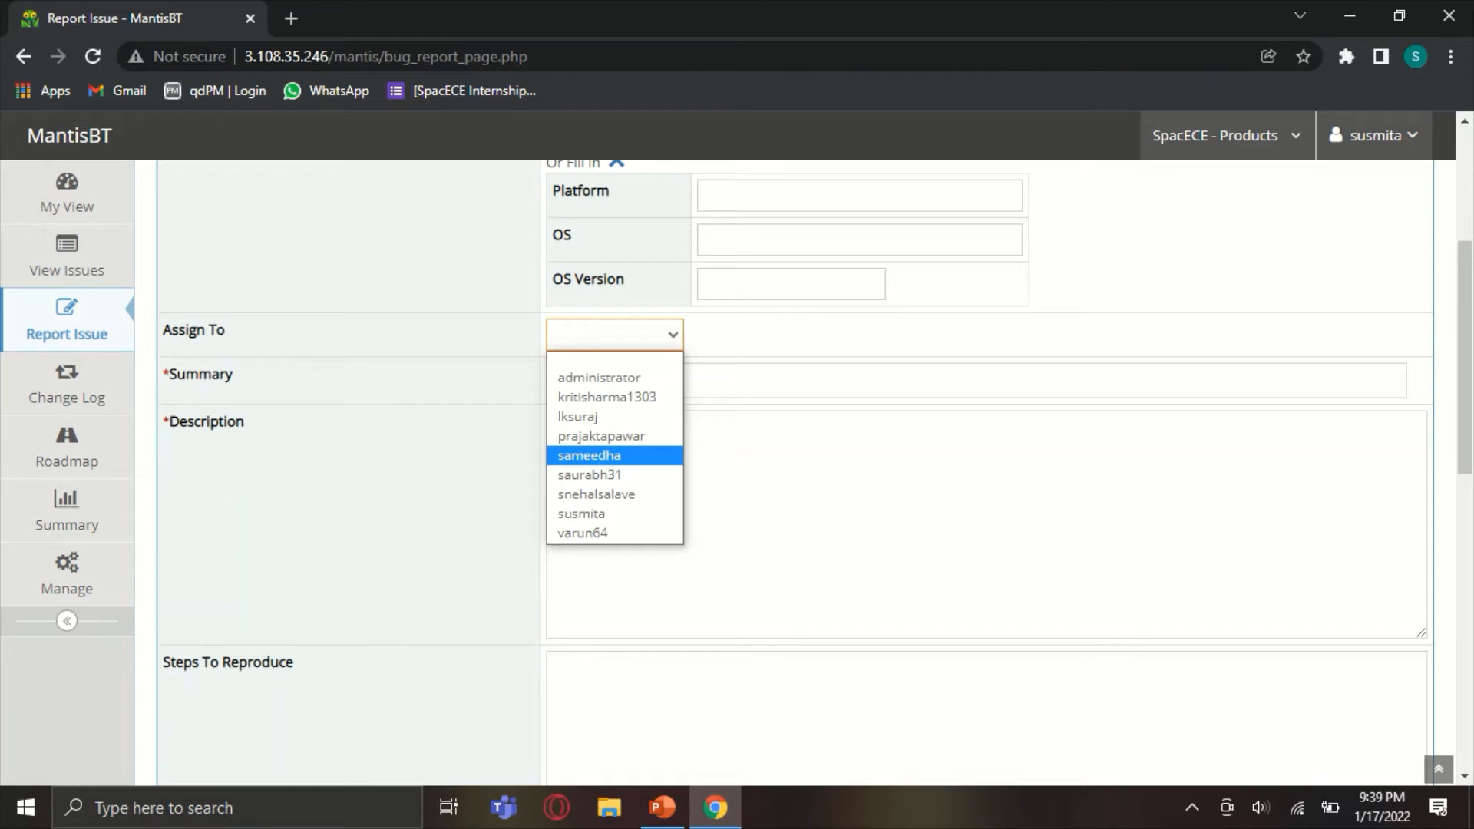
pyautogui.press('Up')
pyautogui.press('Up')
pyautogui.press('Up')
pyautogui.press('Up')
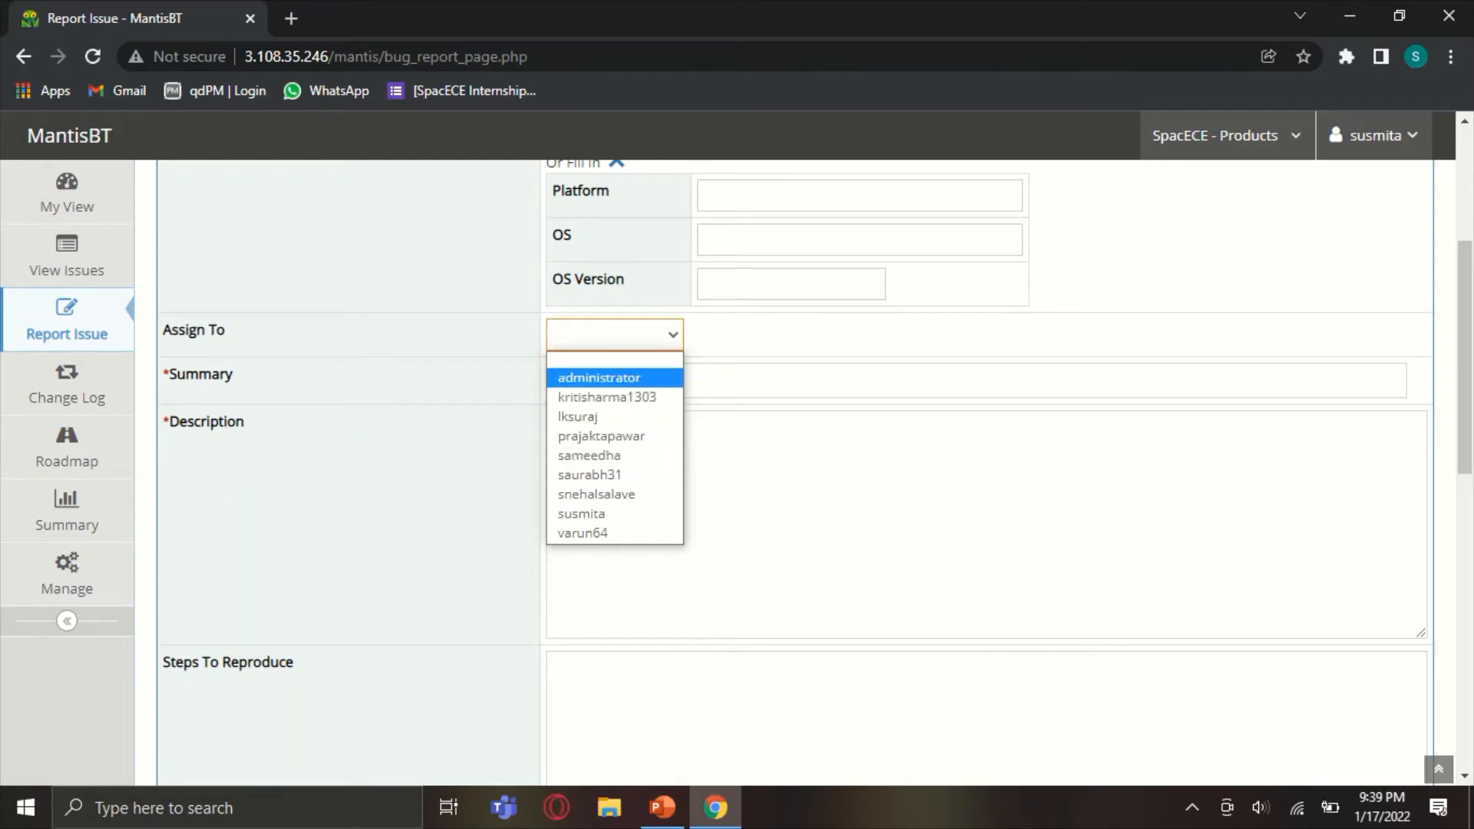
# Go through the earlier entries suggested for the Summary field, previewing "Unable to get Registered into SpaceECE".
pyautogui.click(768, 380)
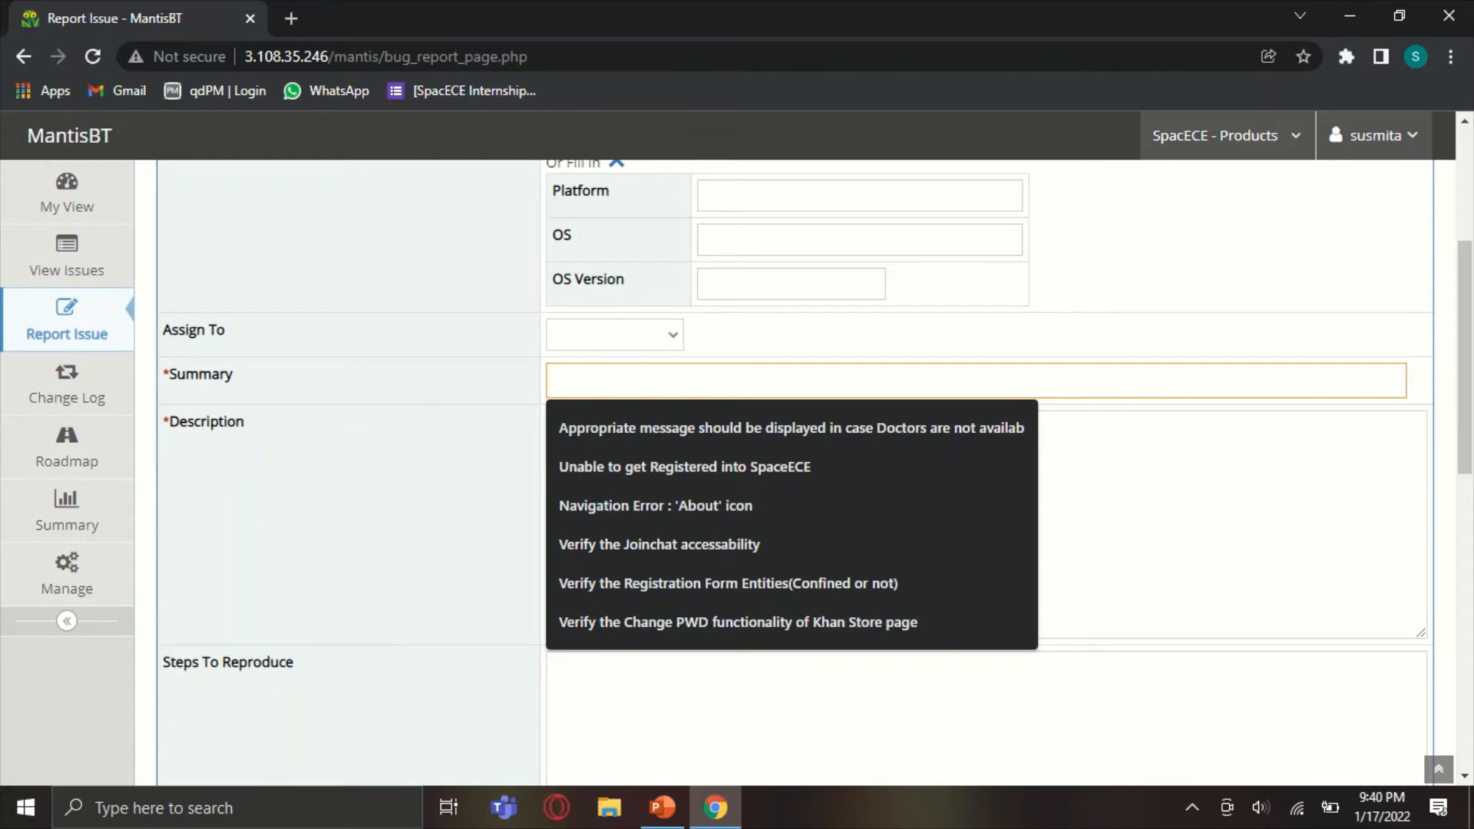
pyautogui.press('Down')
pyautogui.press('Down')
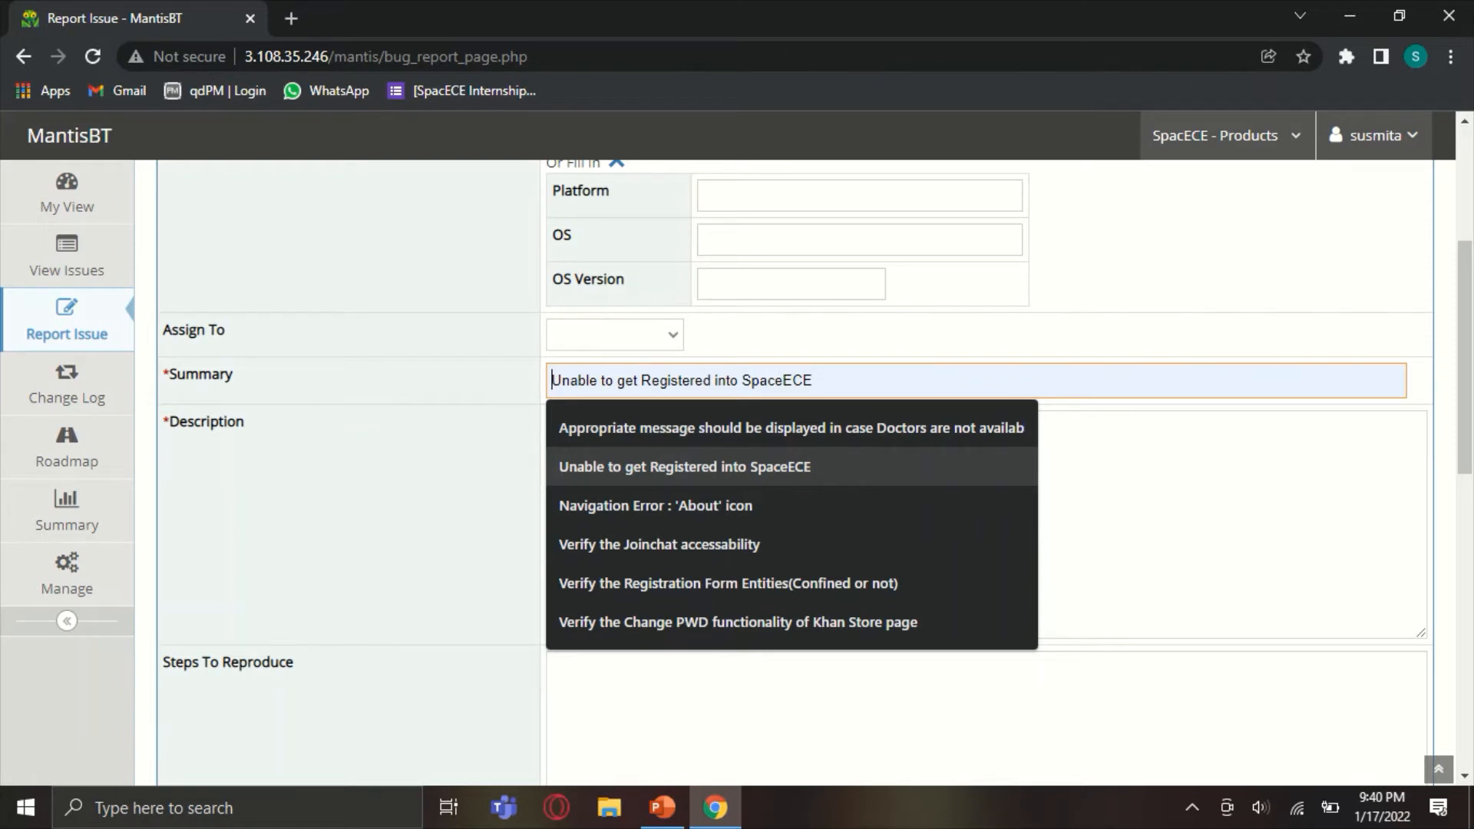
# Go through the Description and Steps To Reproduce fields of the issue form, leaving them empty.
pyautogui.click(1152, 491)
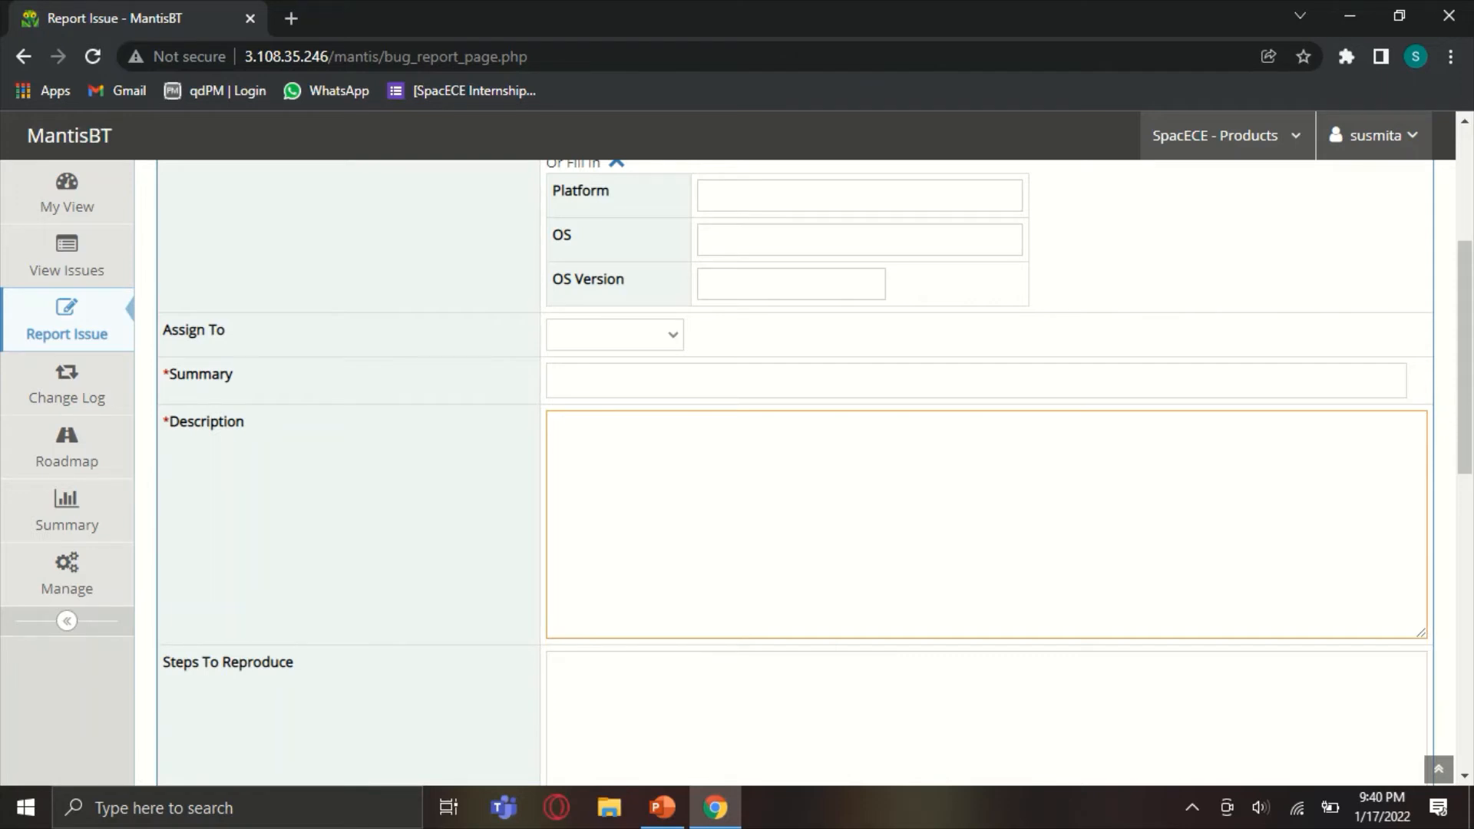
pyautogui.scroll(-3, 794, 461)
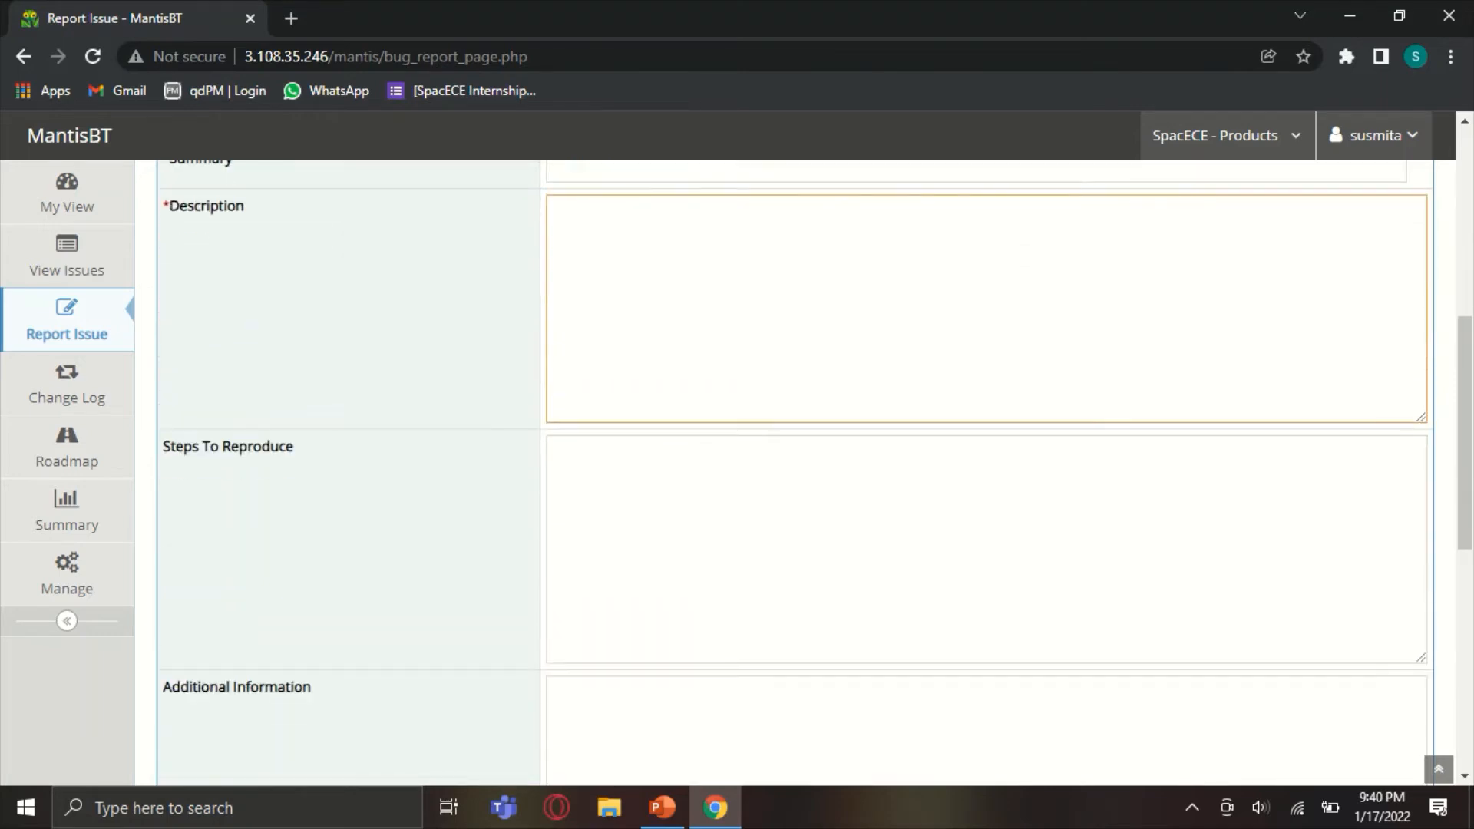
pyautogui.click(987, 548)
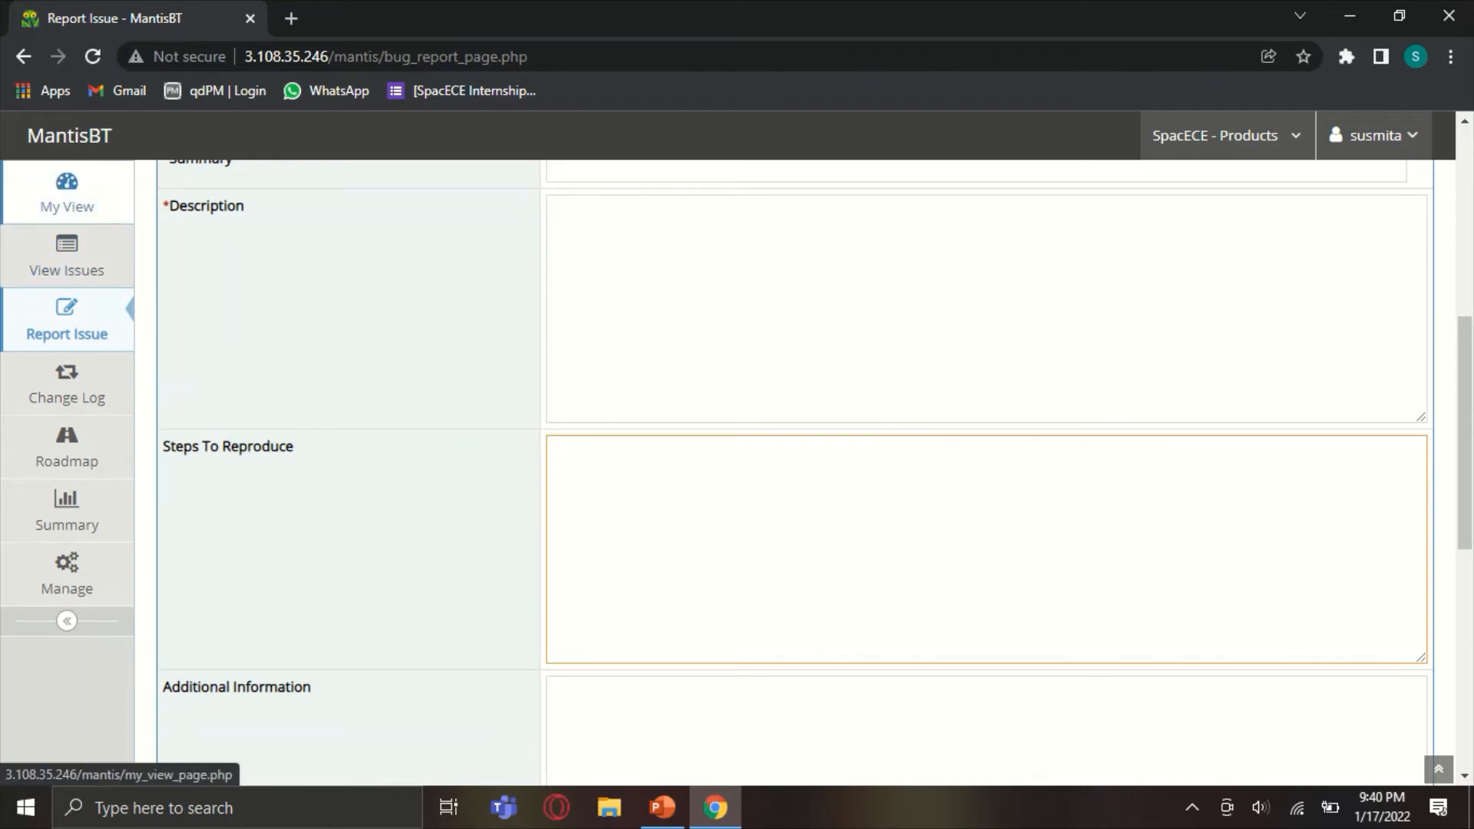
# Try to open issue 0000245, about the missing End Date column for the Rent option, from the issues reported by me.
pyautogui.click(67, 194)
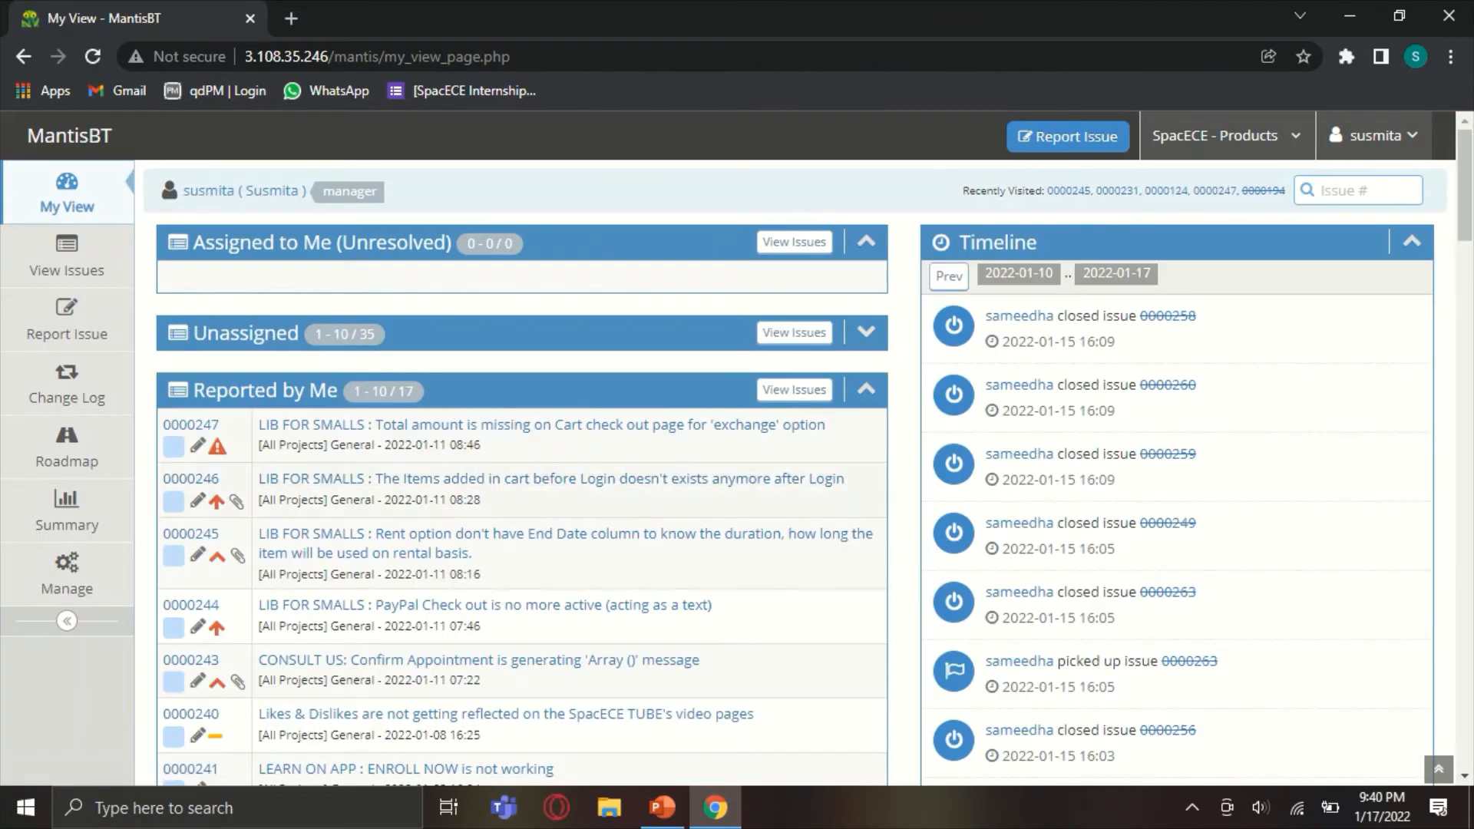
pyautogui.click(461, 535)
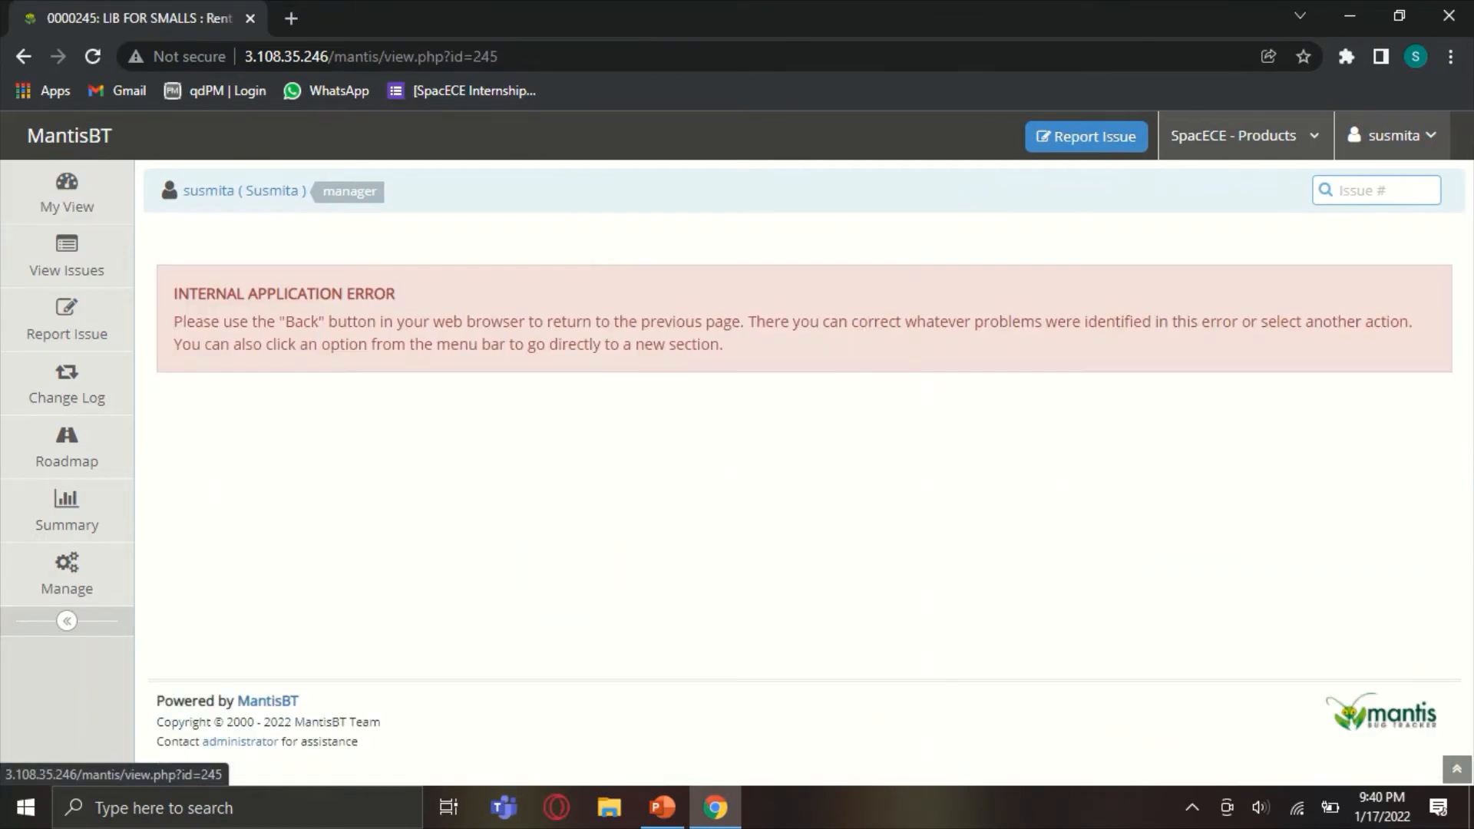
pyautogui.click(67, 193)
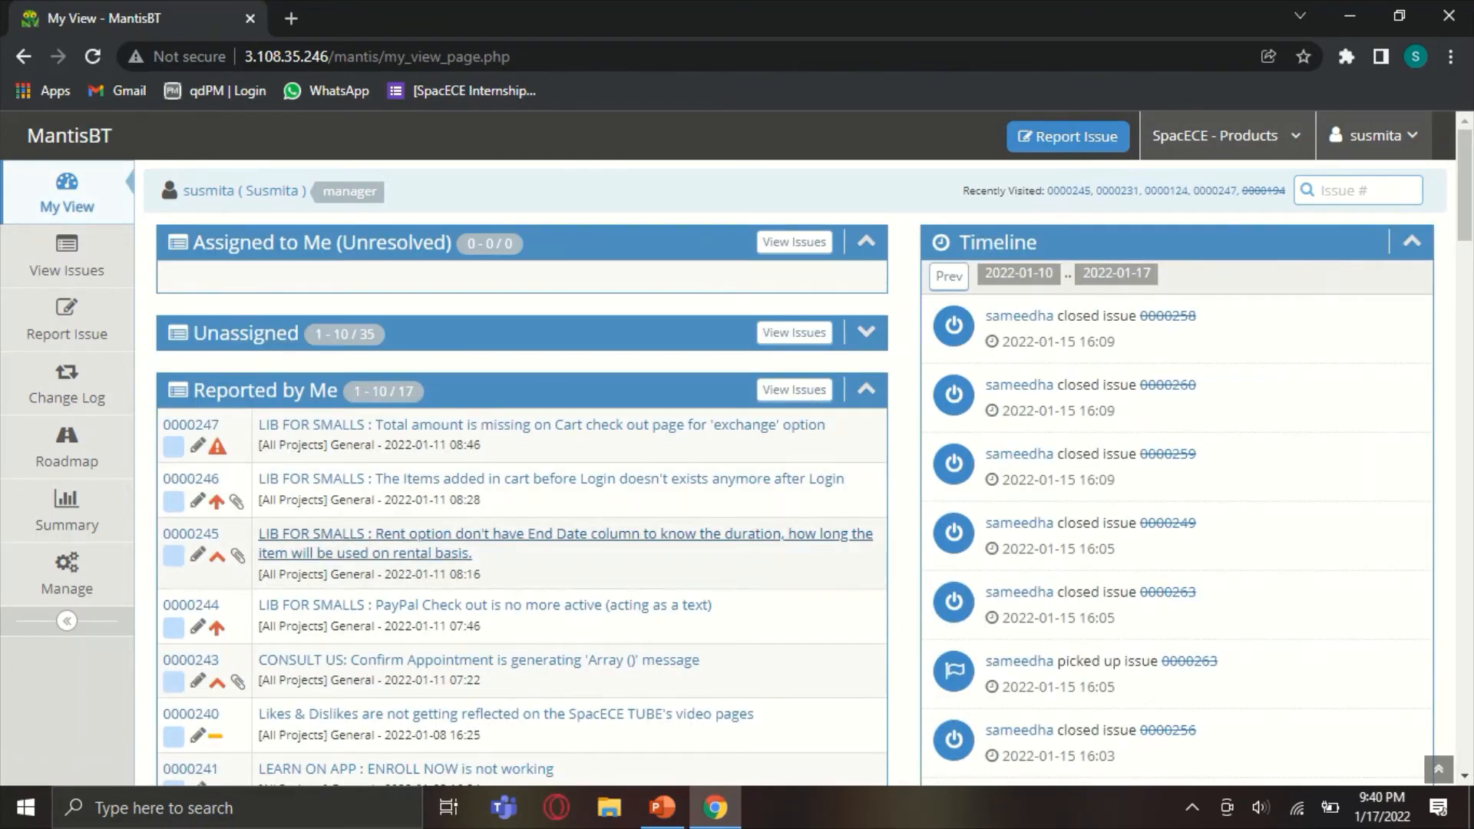
pyautogui.click(460, 535)
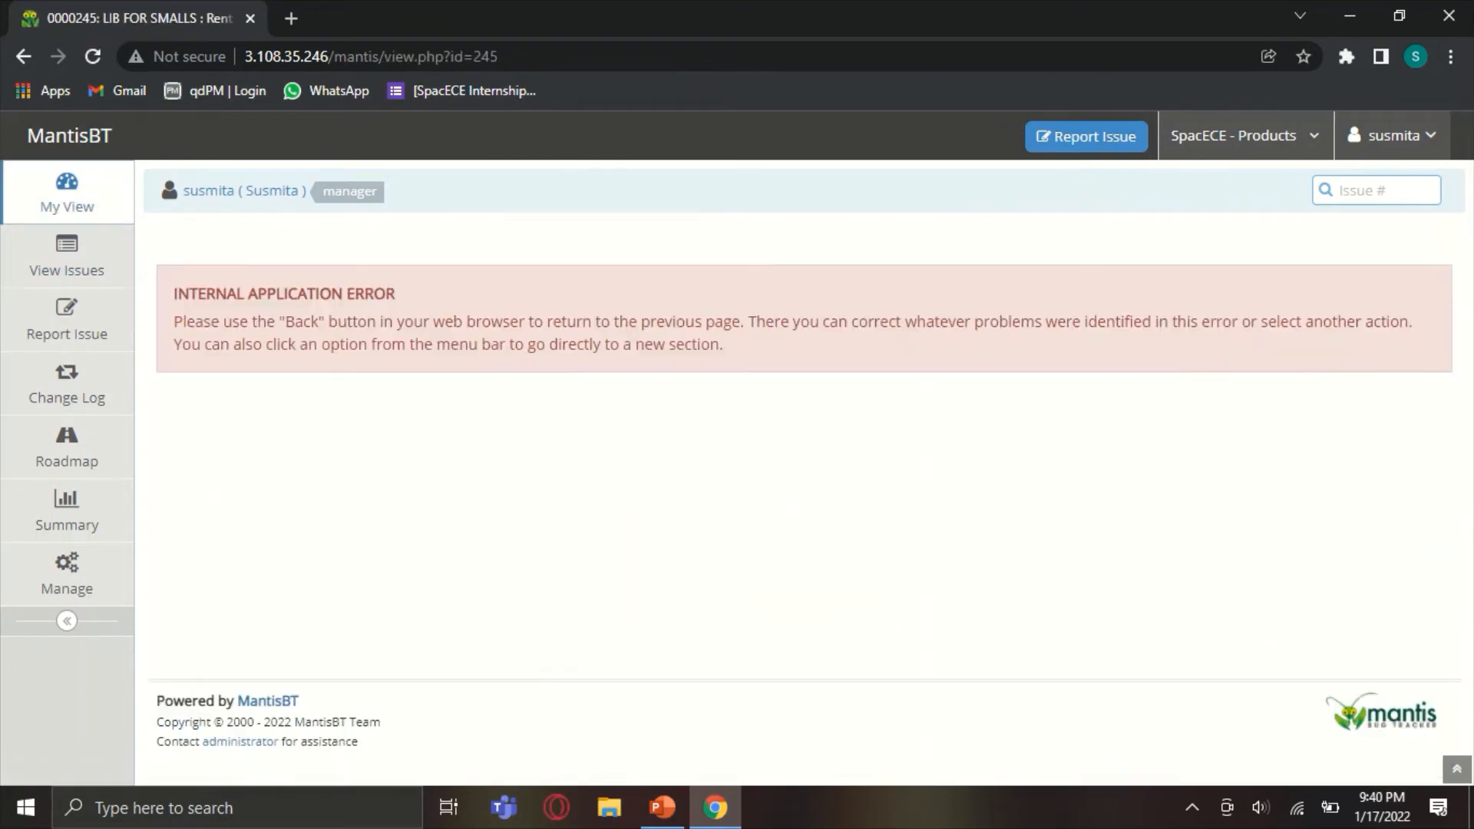
# Open issue 0000246, about cart items lost after Login, and review its details as a sample report.
pyautogui.click(67, 194)
pyautogui.click(551, 478)
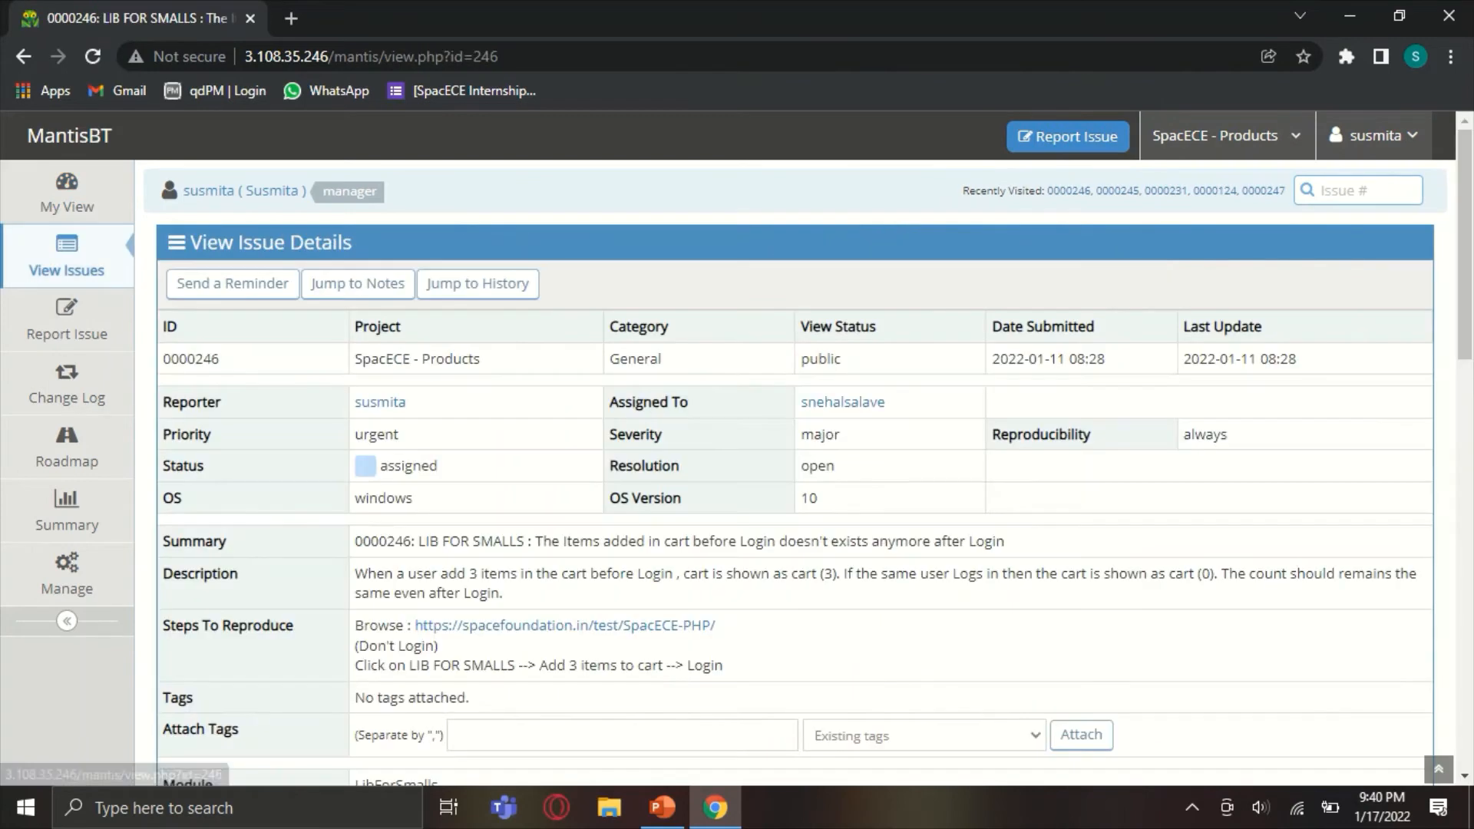
pyautogui.scroll(-3, 794, 460)
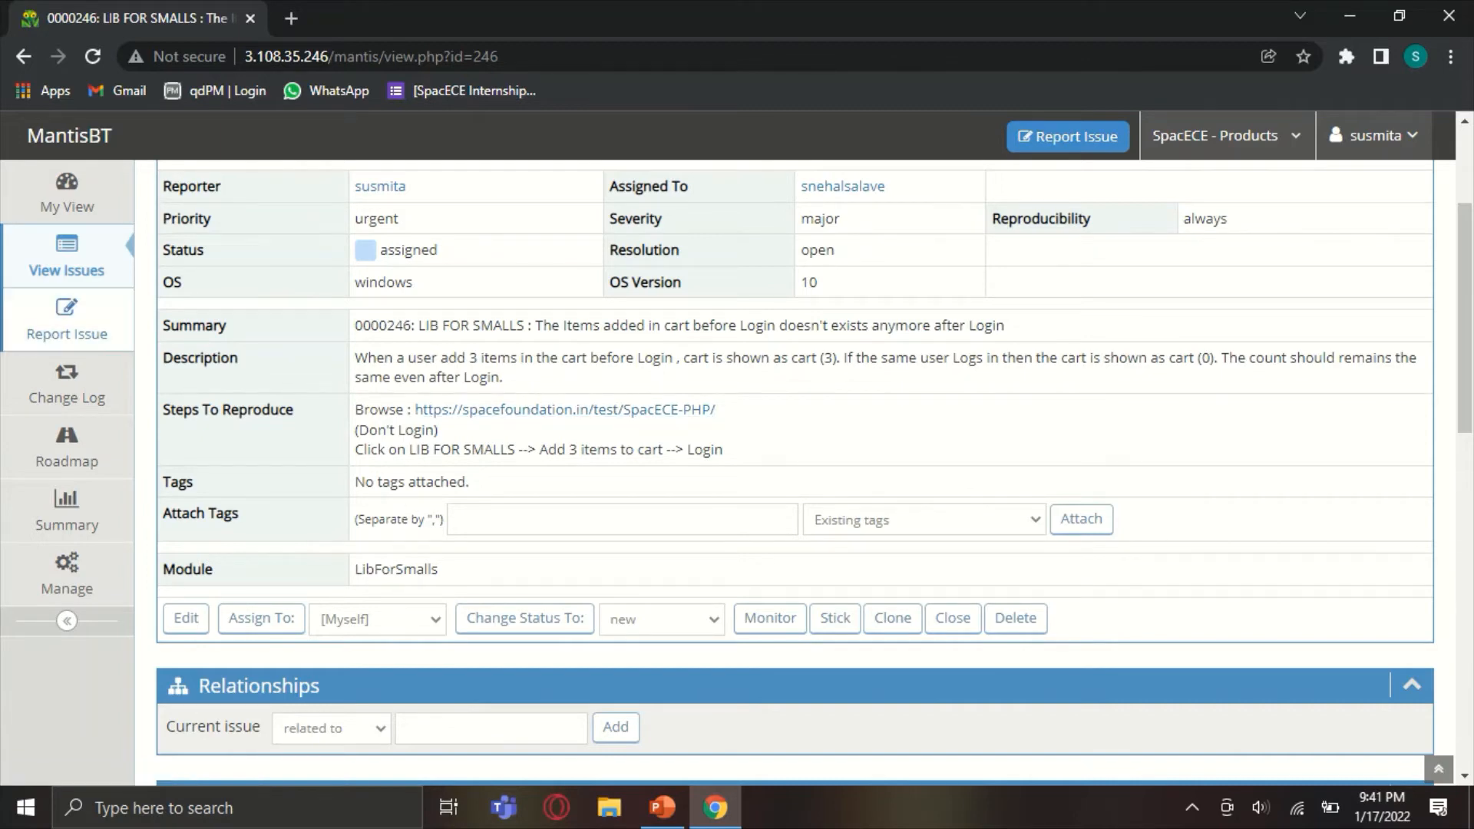
# Return to the Report Issue form and examine the Module choices, such as LearnOnApp, LibForSmalls and ToyLibrary, without picking one.
pyautogui.click(67, 320)
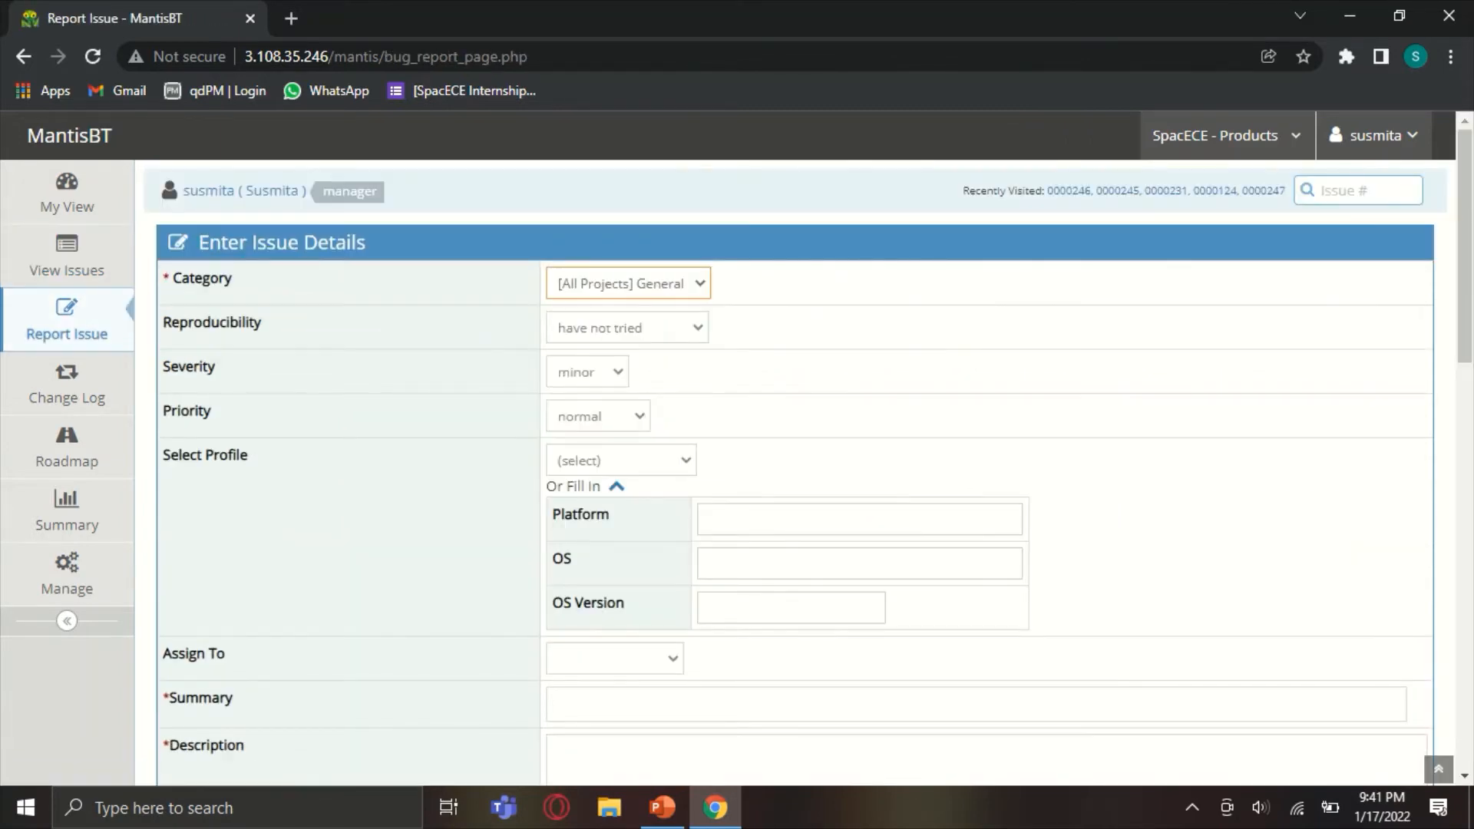
pyautogui.scroll(-12, 768, 461)
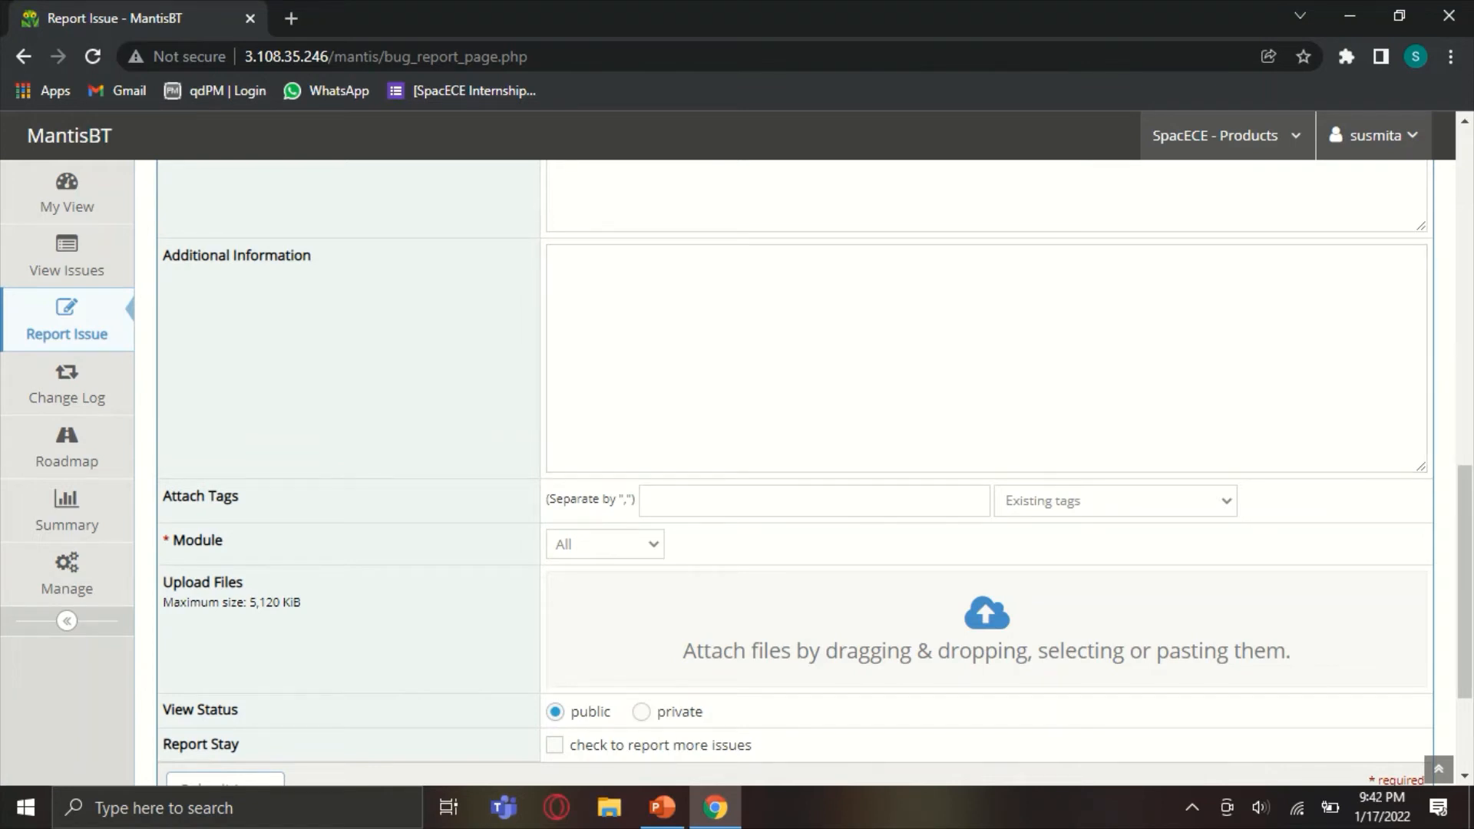
pyautogui.click(604, 544)
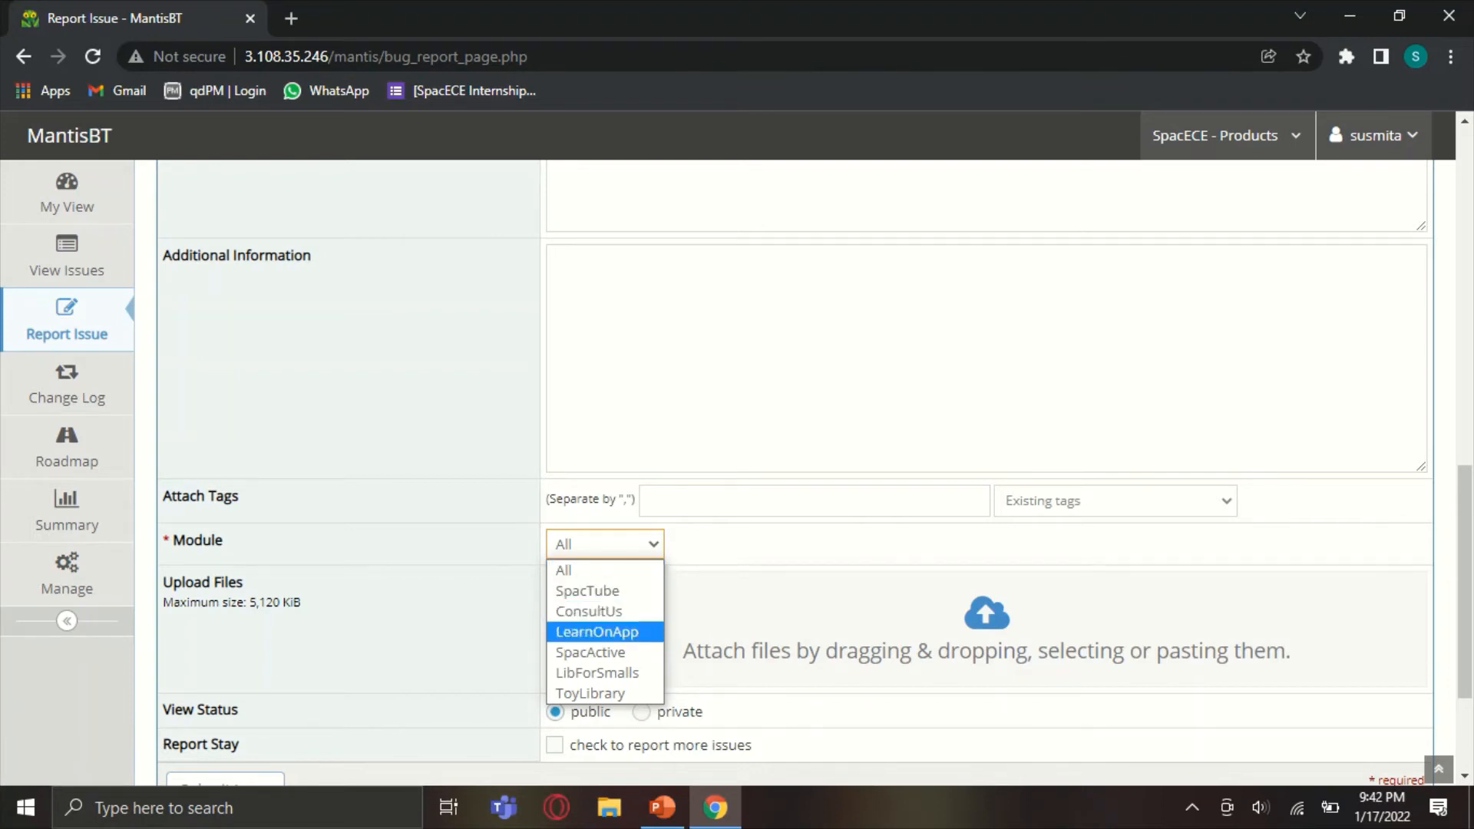
pyautogui.press('Down')
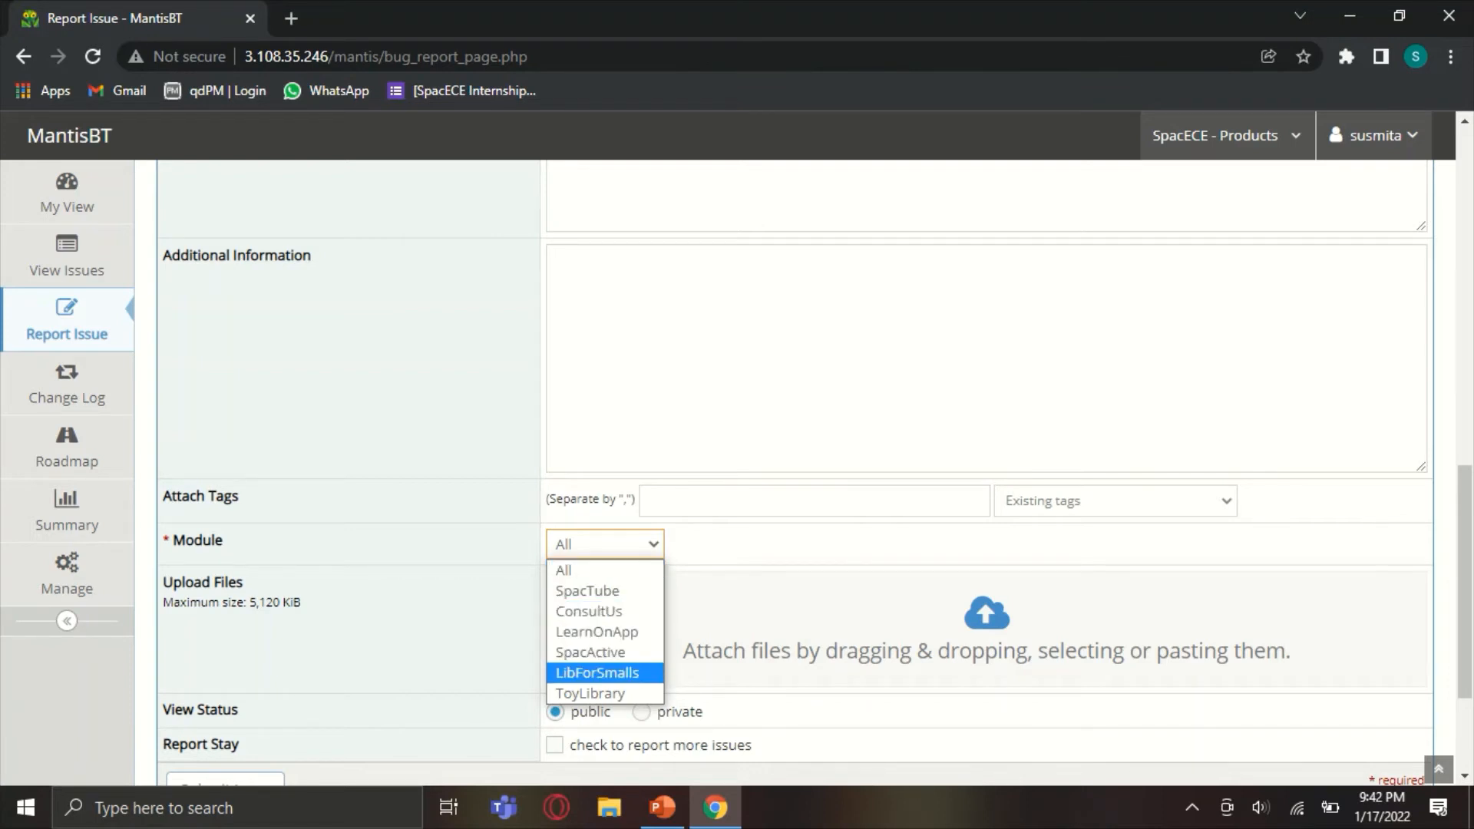
pyautogui.press('Down')
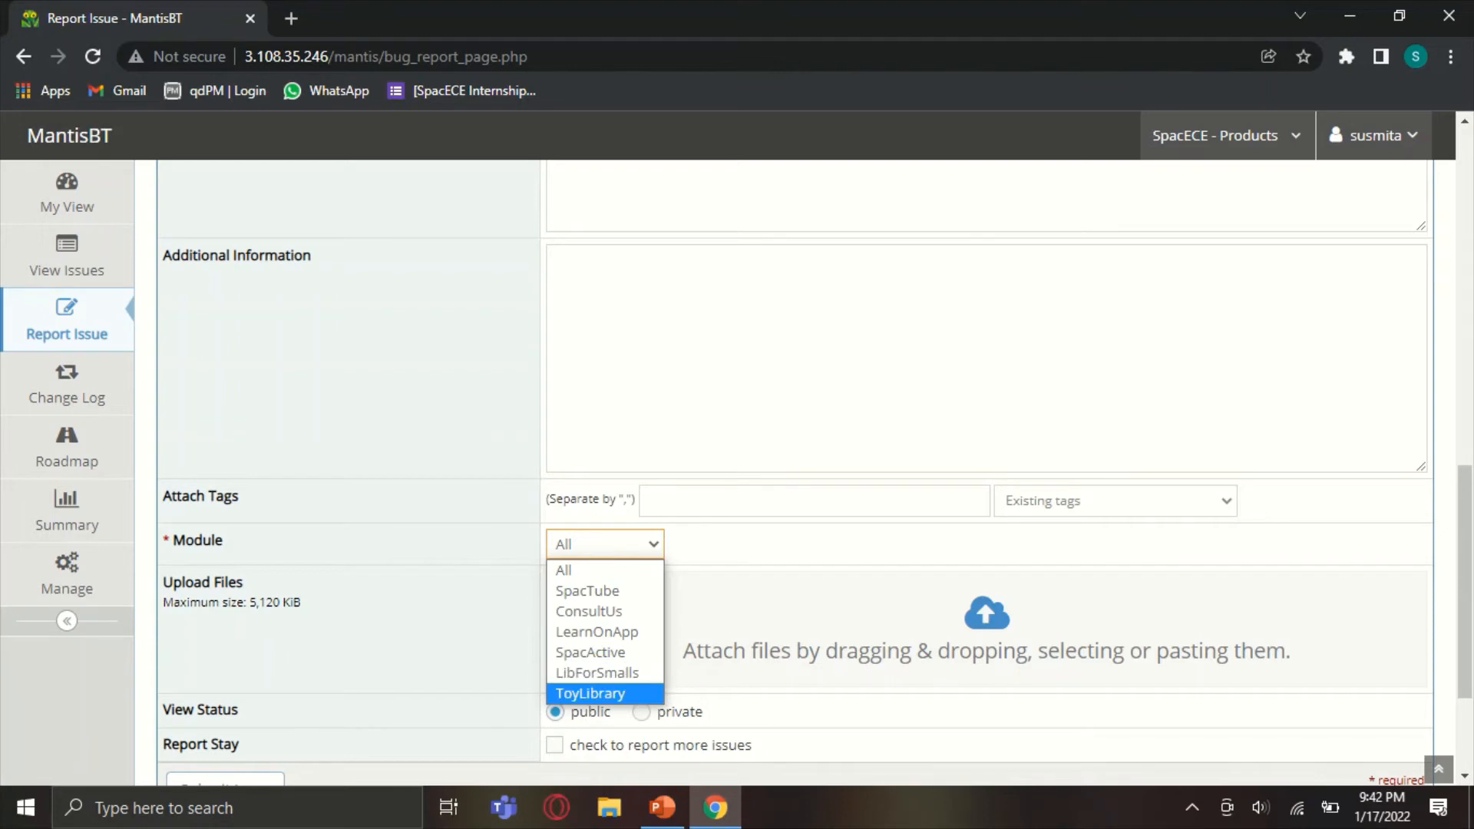
pyautogui.press('Up')
pyautogui.press('Up')
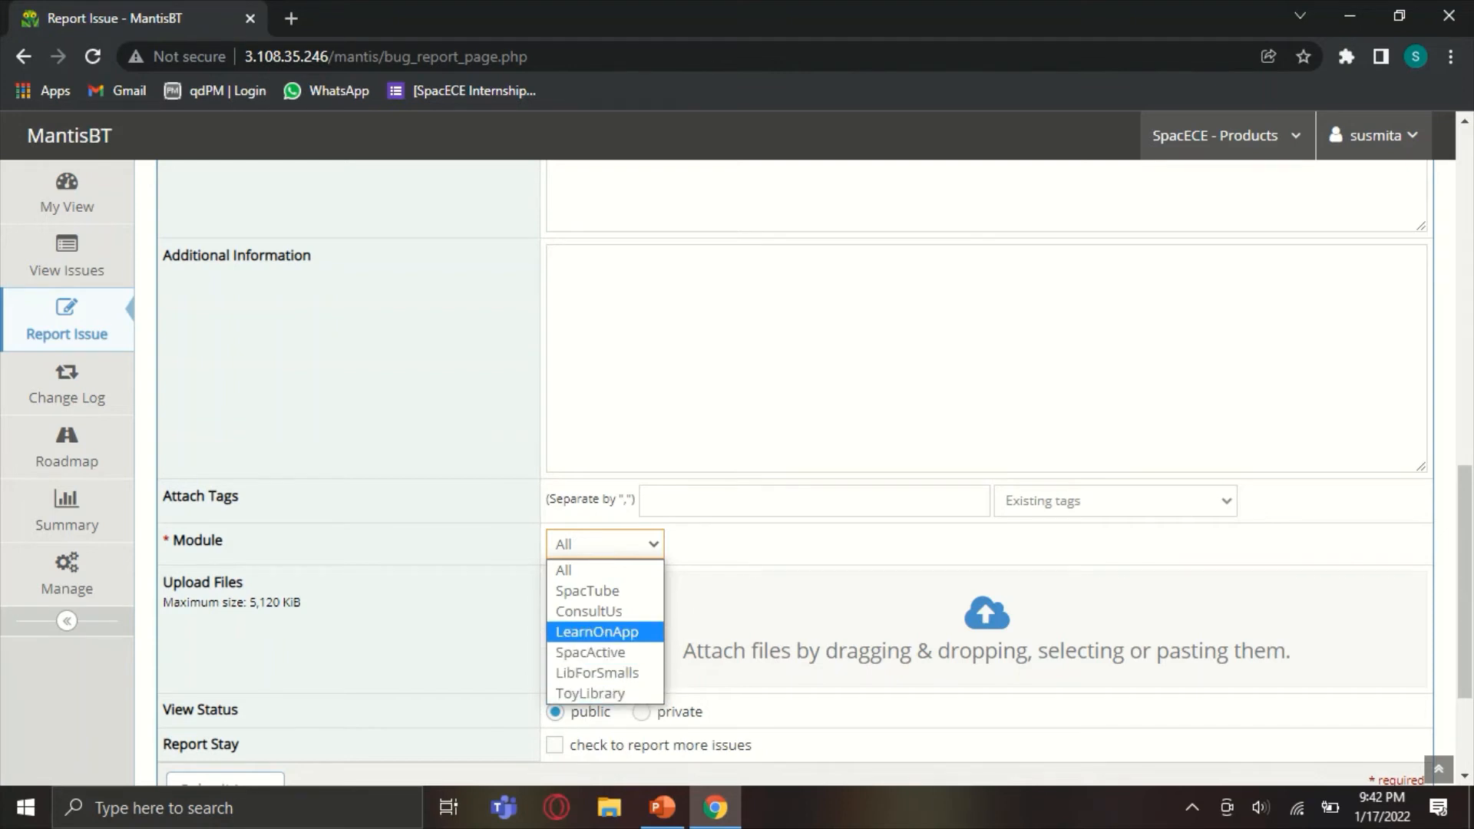
pyautogui.press('Up')
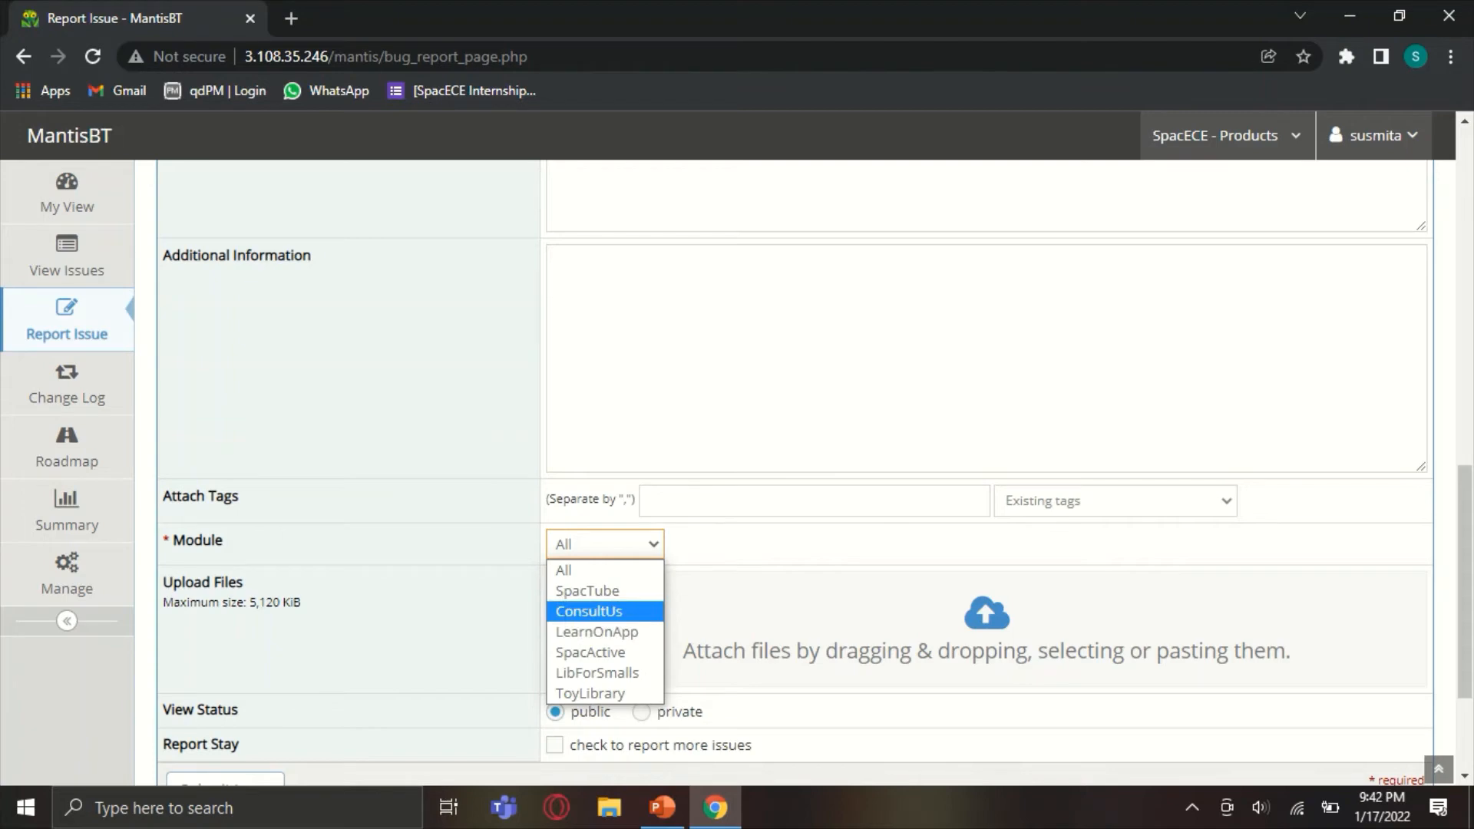
pyautogui.click(987, 629)
pyautogui.scroll(-1, 986, 629)
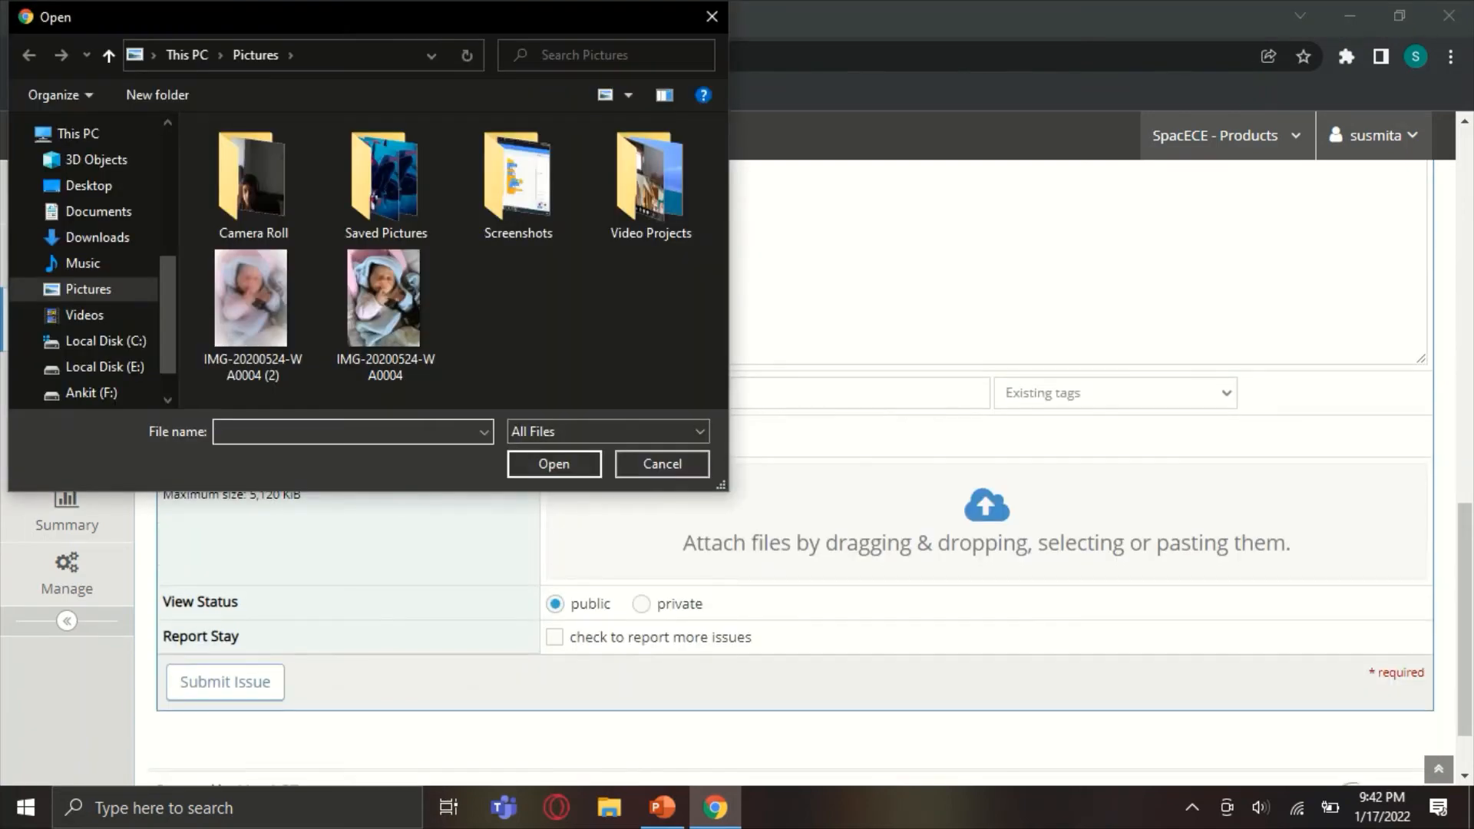
pyautogui.click(662, 464)
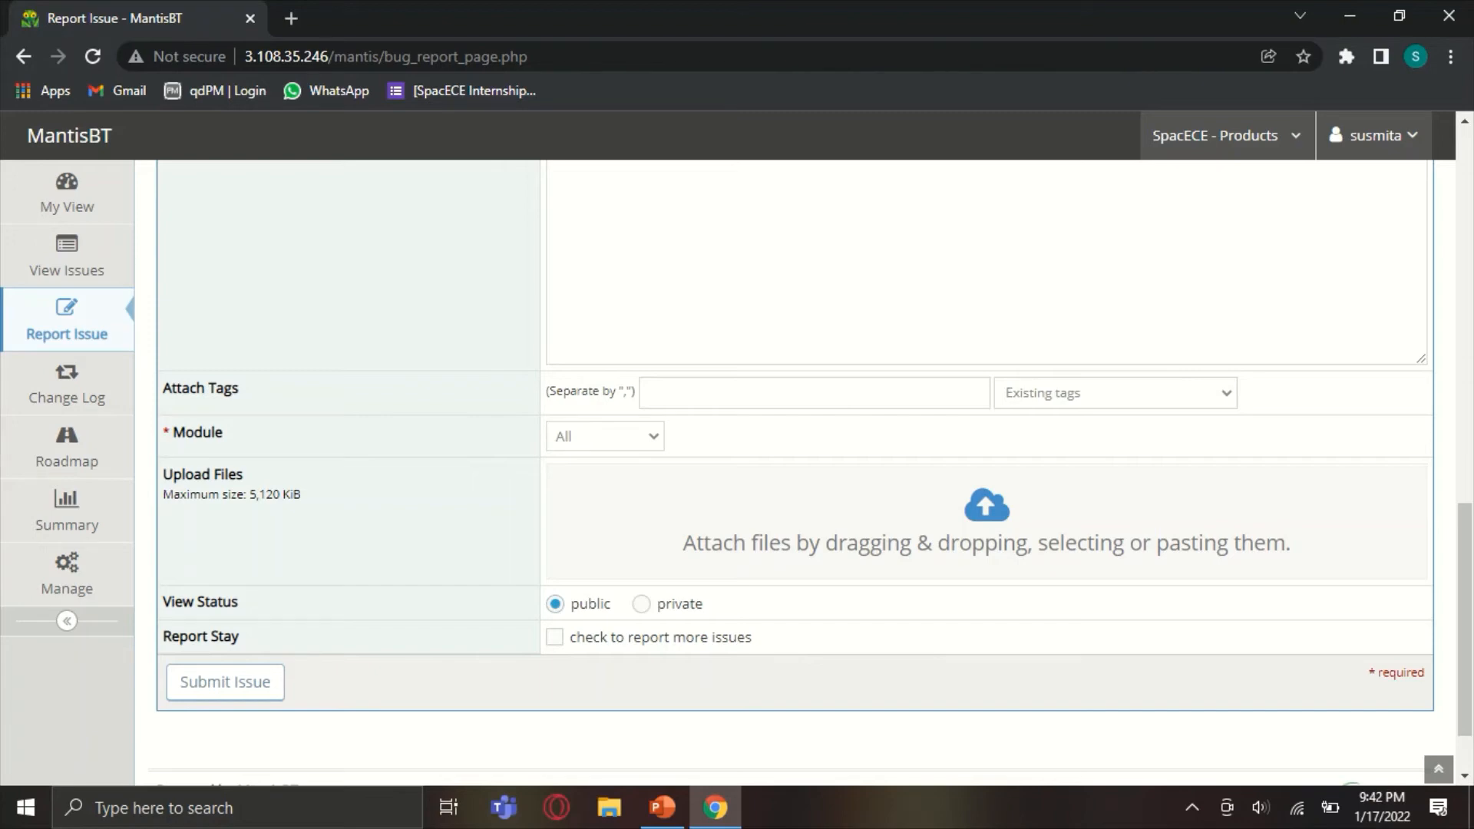
# Attach the image IMG-20200524-WA0004 (2).jpg from the Pictures folder to the new issue.
pyautogui.click(987, 521)
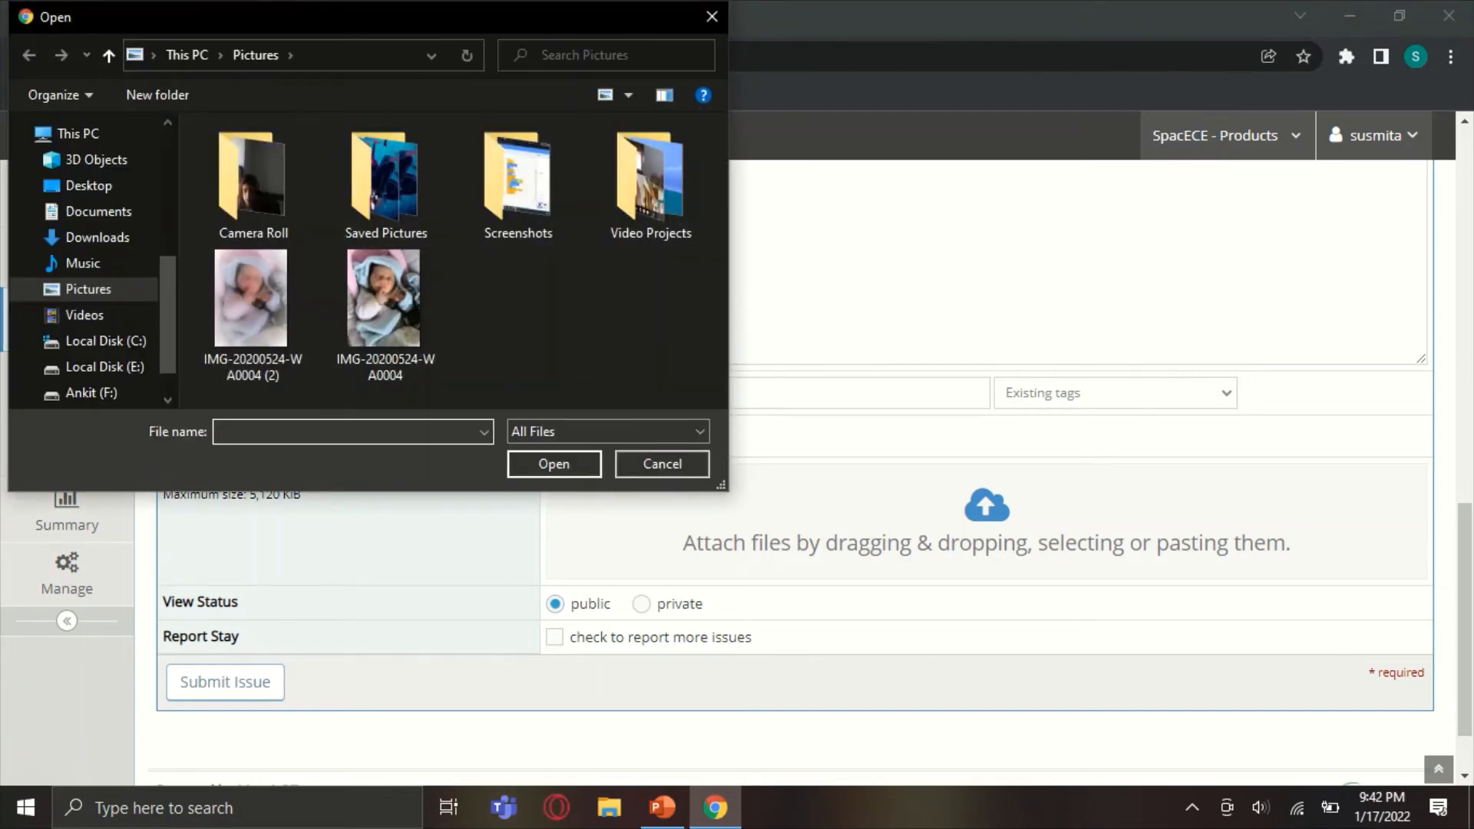
pyautogui.moveTo(249, 337); pyautogui.dragTo(795, 583)
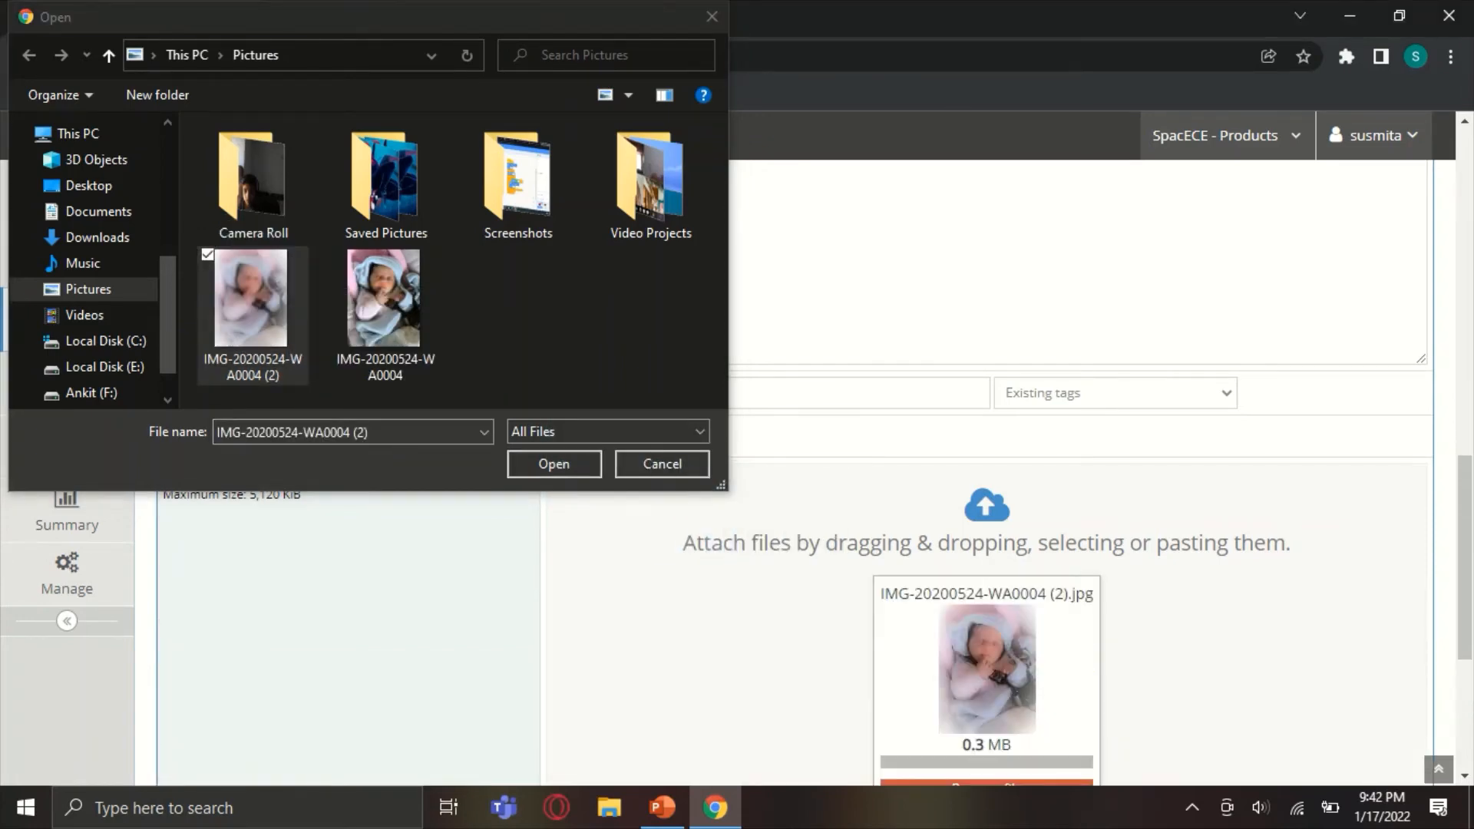
pyautogui.click(662, 464)
# Review the View Status and Report Stay options, and go back over the form's Summary and Description fields without submitting.
pyautogui.scroll(-2, 795, 584)
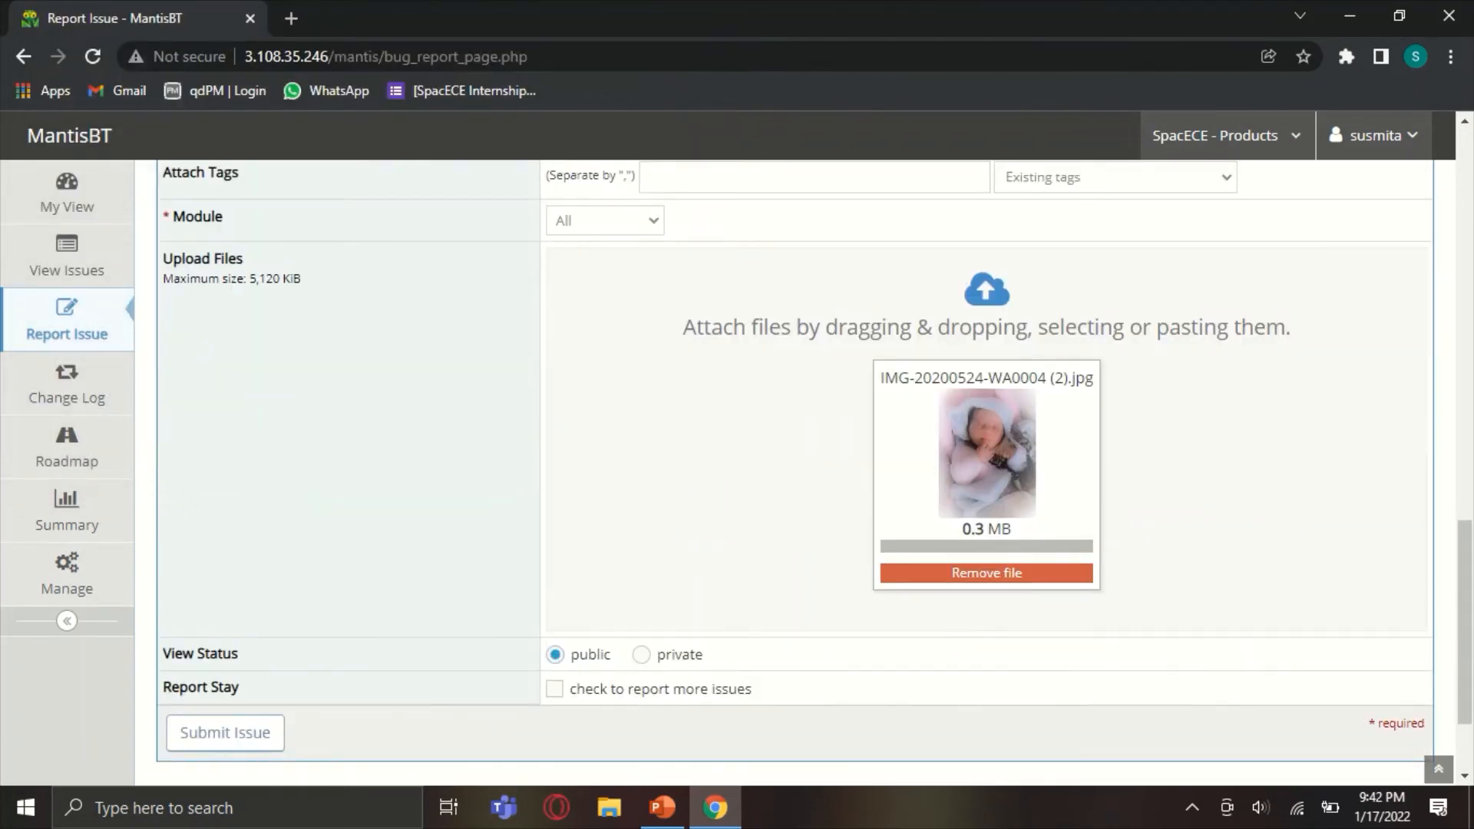
pyautogui.scroll(-1, 795, 460)
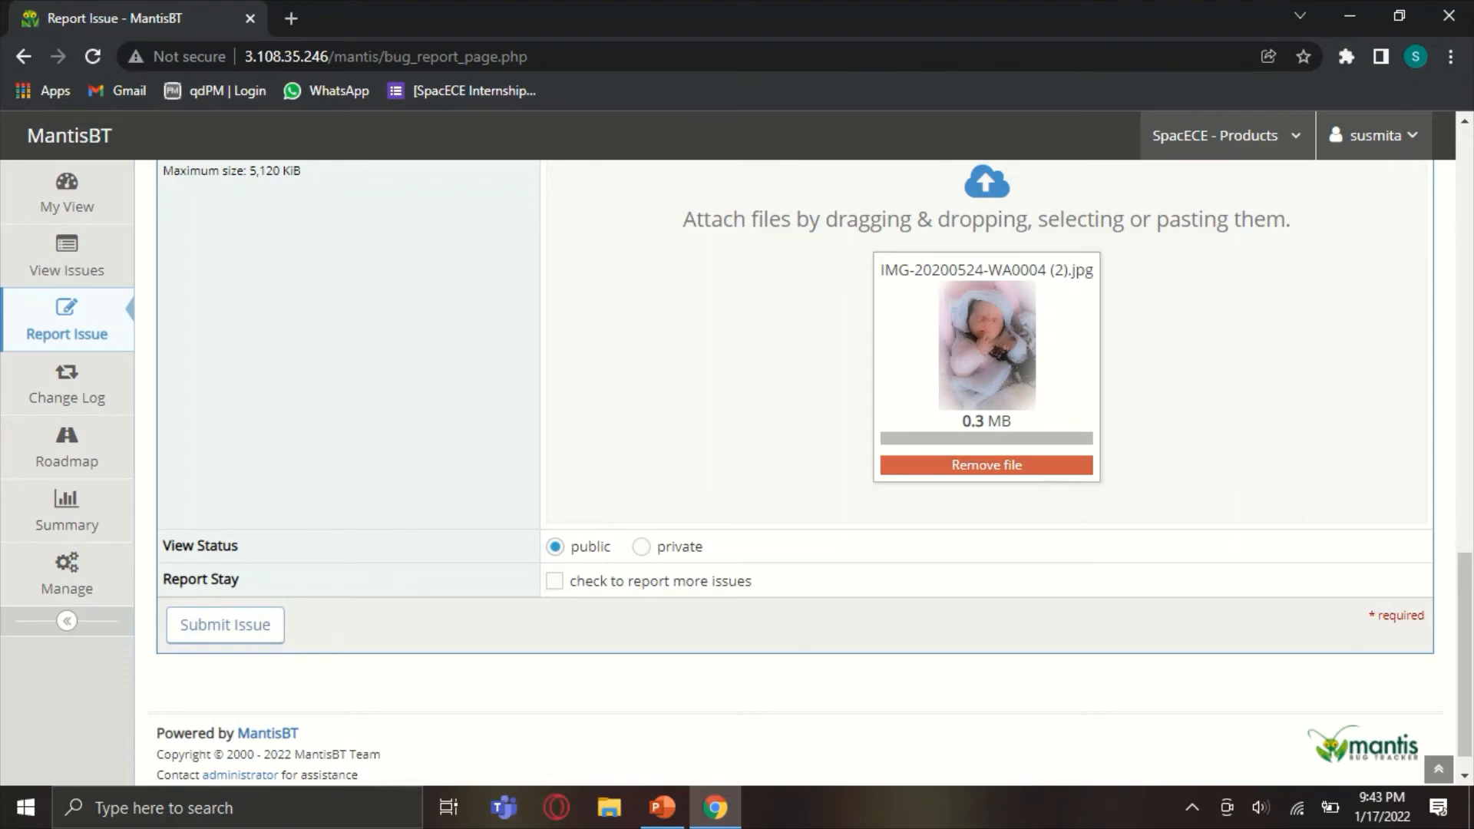
pyautogui.scroll(15, 794, 472)
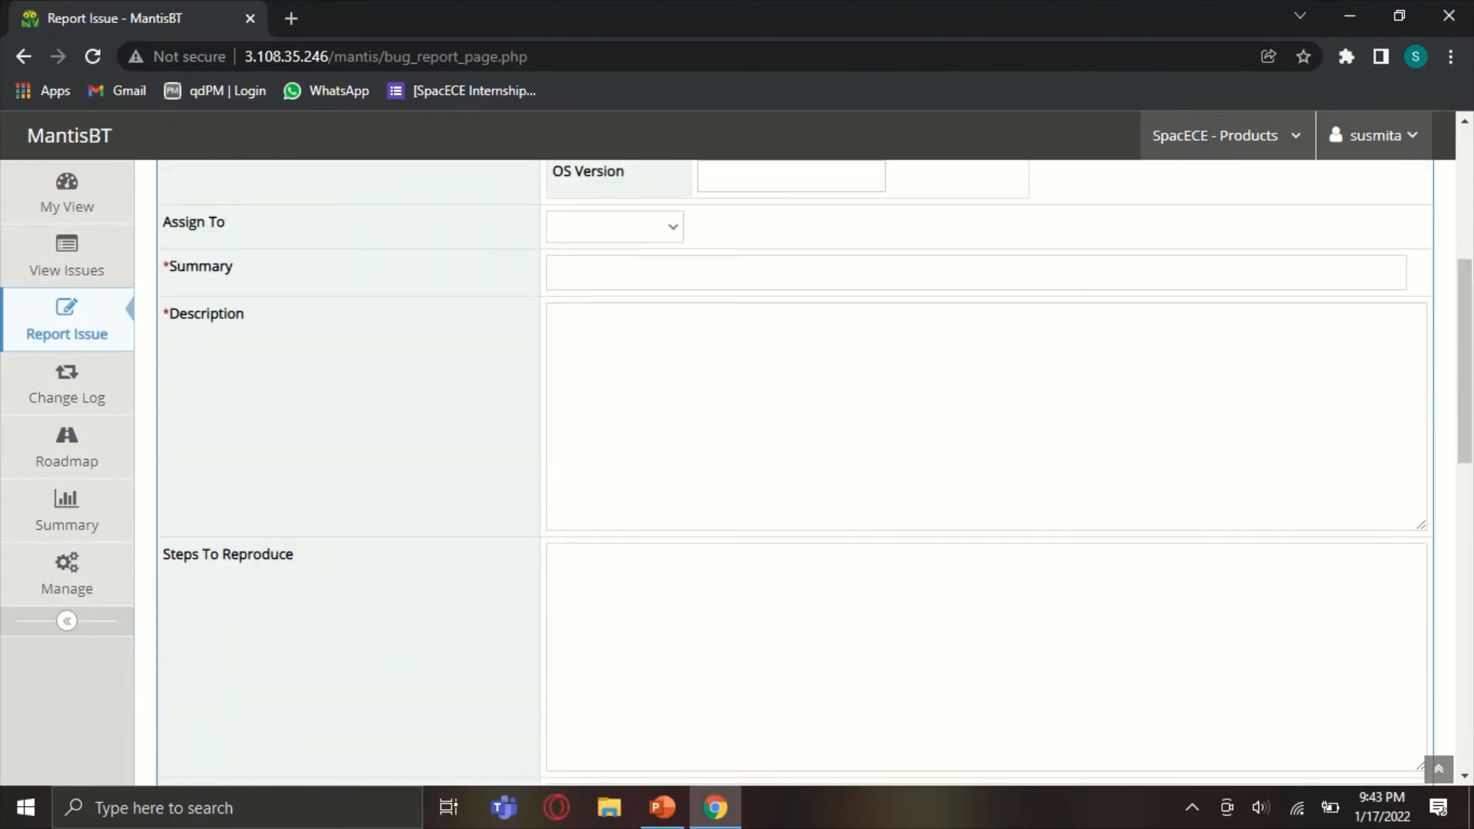
# Open the reported issue "Disable the past dates in the calendar on Book Appointment page" and review its details and available actions.
pyautogui.click(67, 194)
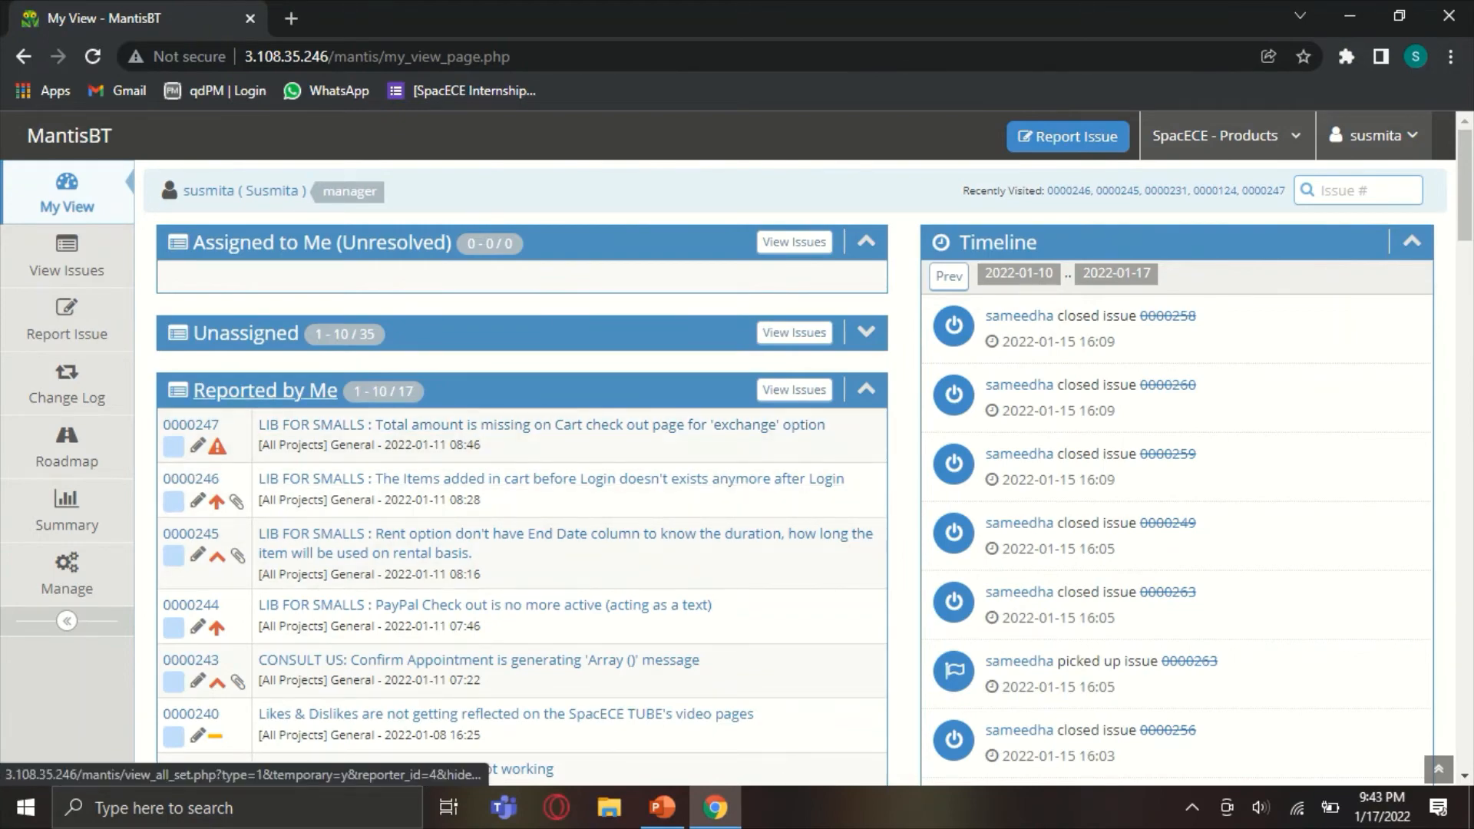
pyautogui.scroll(-4, 460, 549)
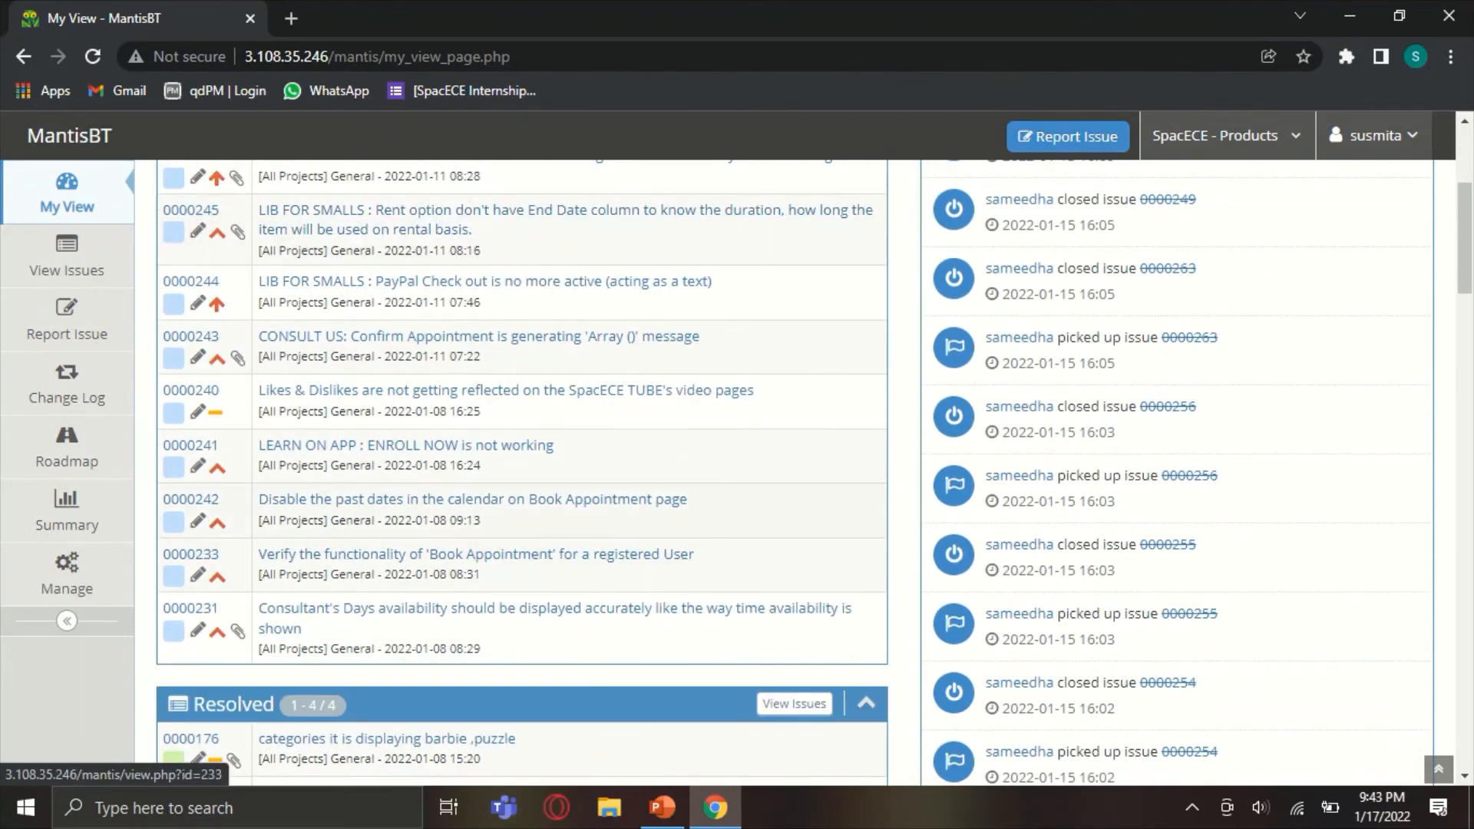
pyautogui.click(473, 500)
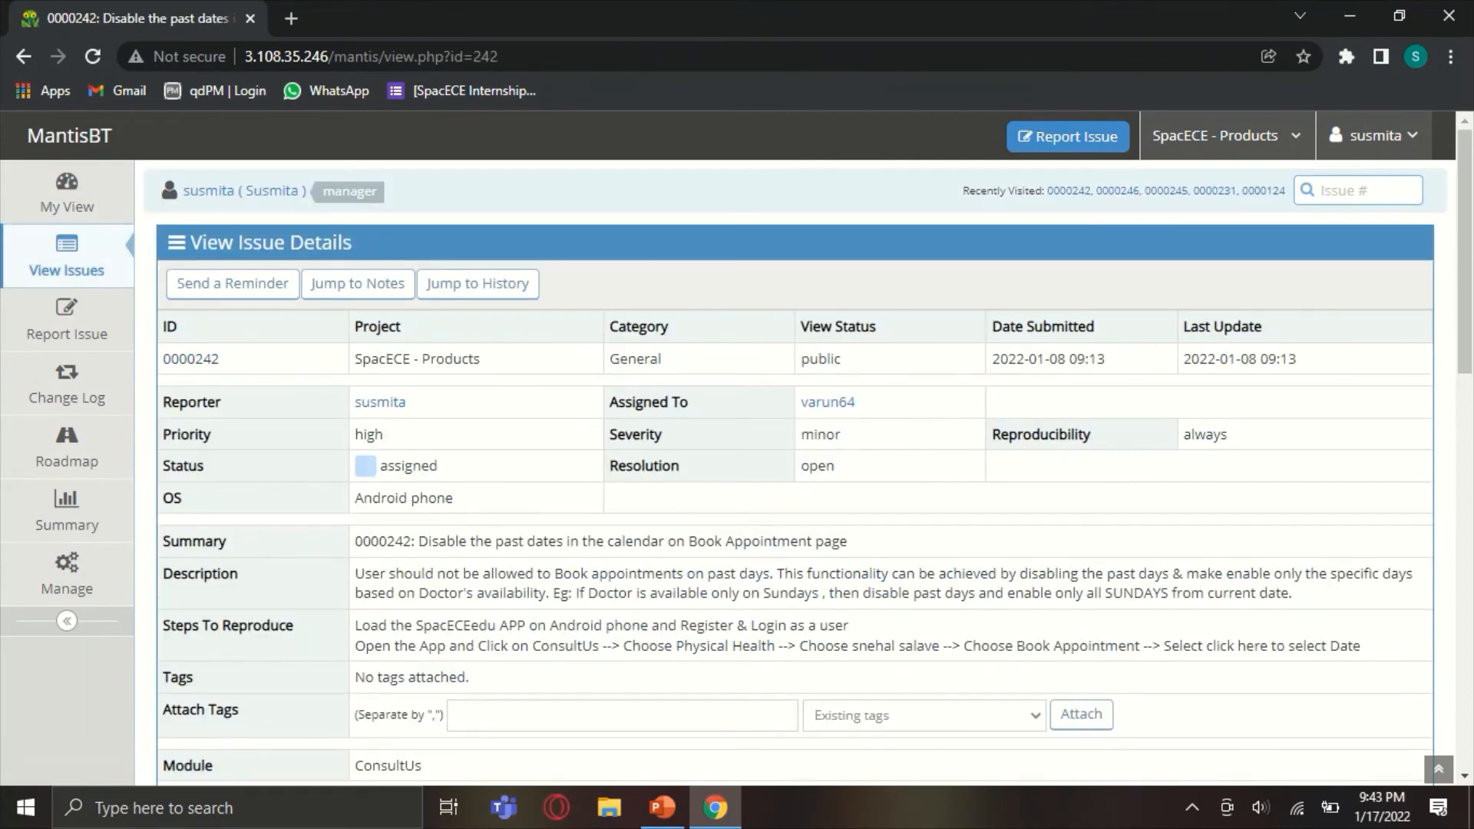
pyautogui.scroll(-4, 768, 460)
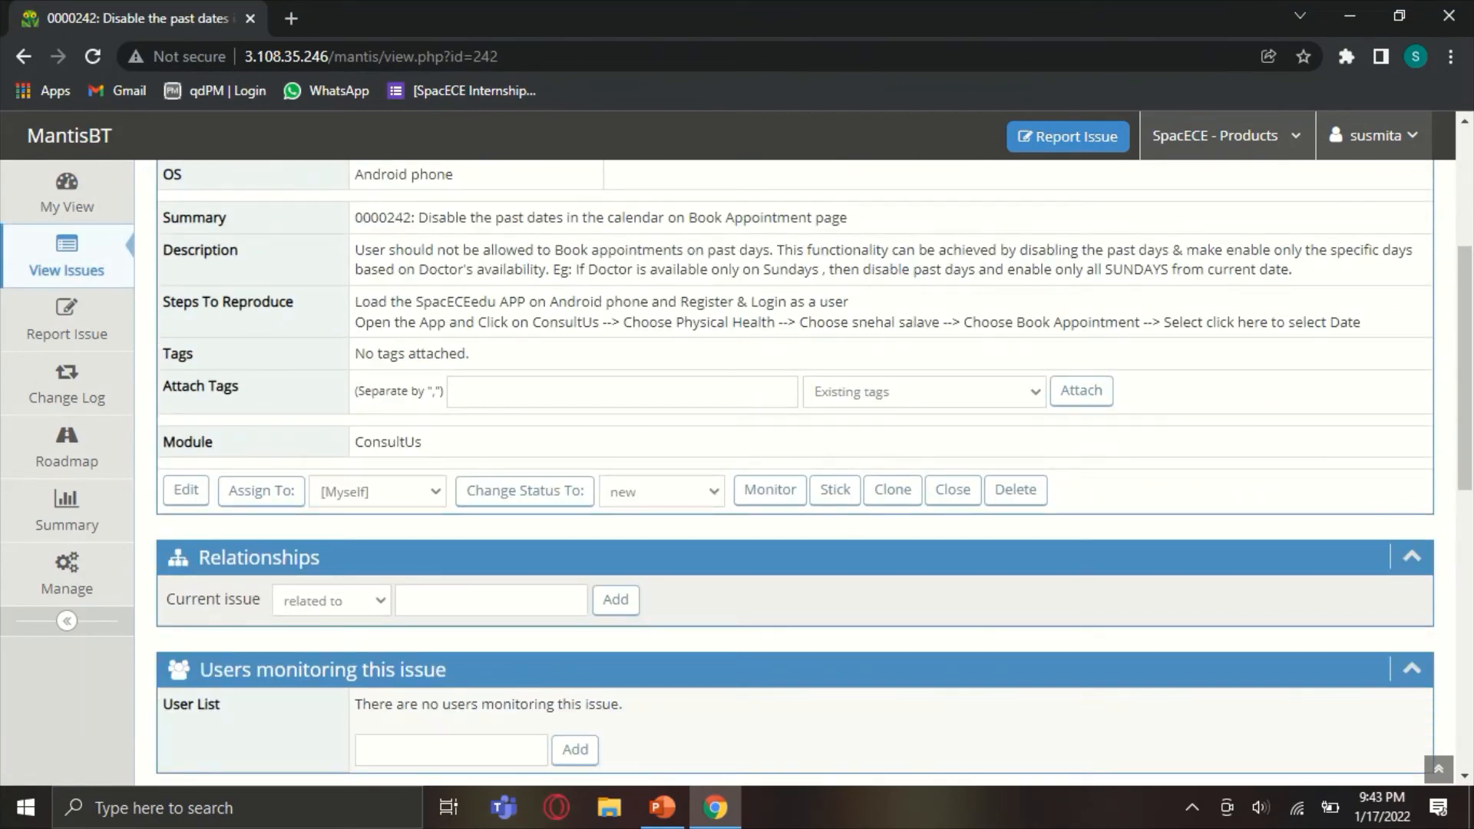
pyautogui.scroll(4, 767, 461)
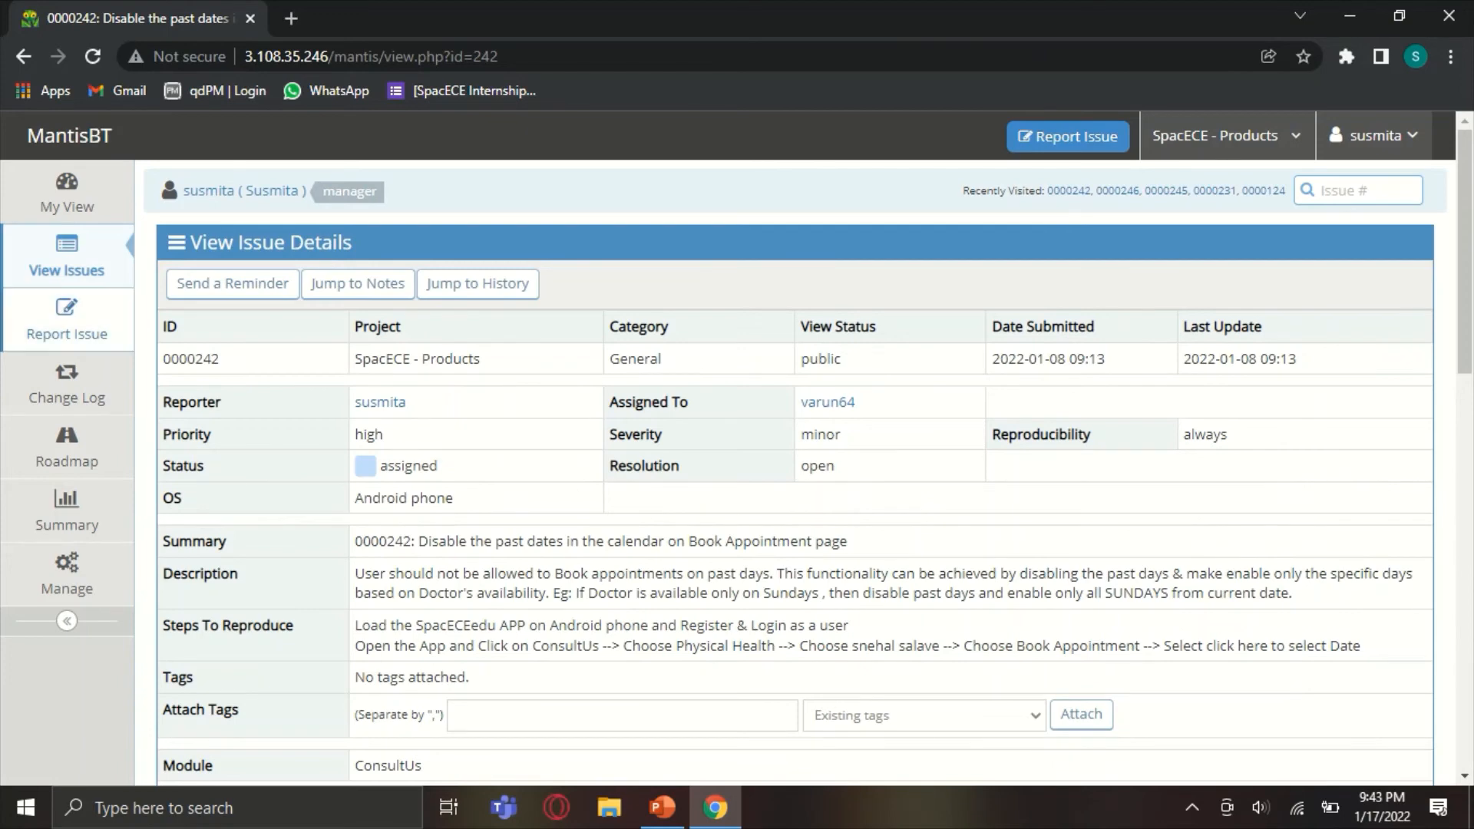
# Open the resolved issue 0000176, about categories displaying barbie and puzzle, and review its details.
pyautogui.click(67, 193)
pyautogui.scroll(-7, 522, 476)
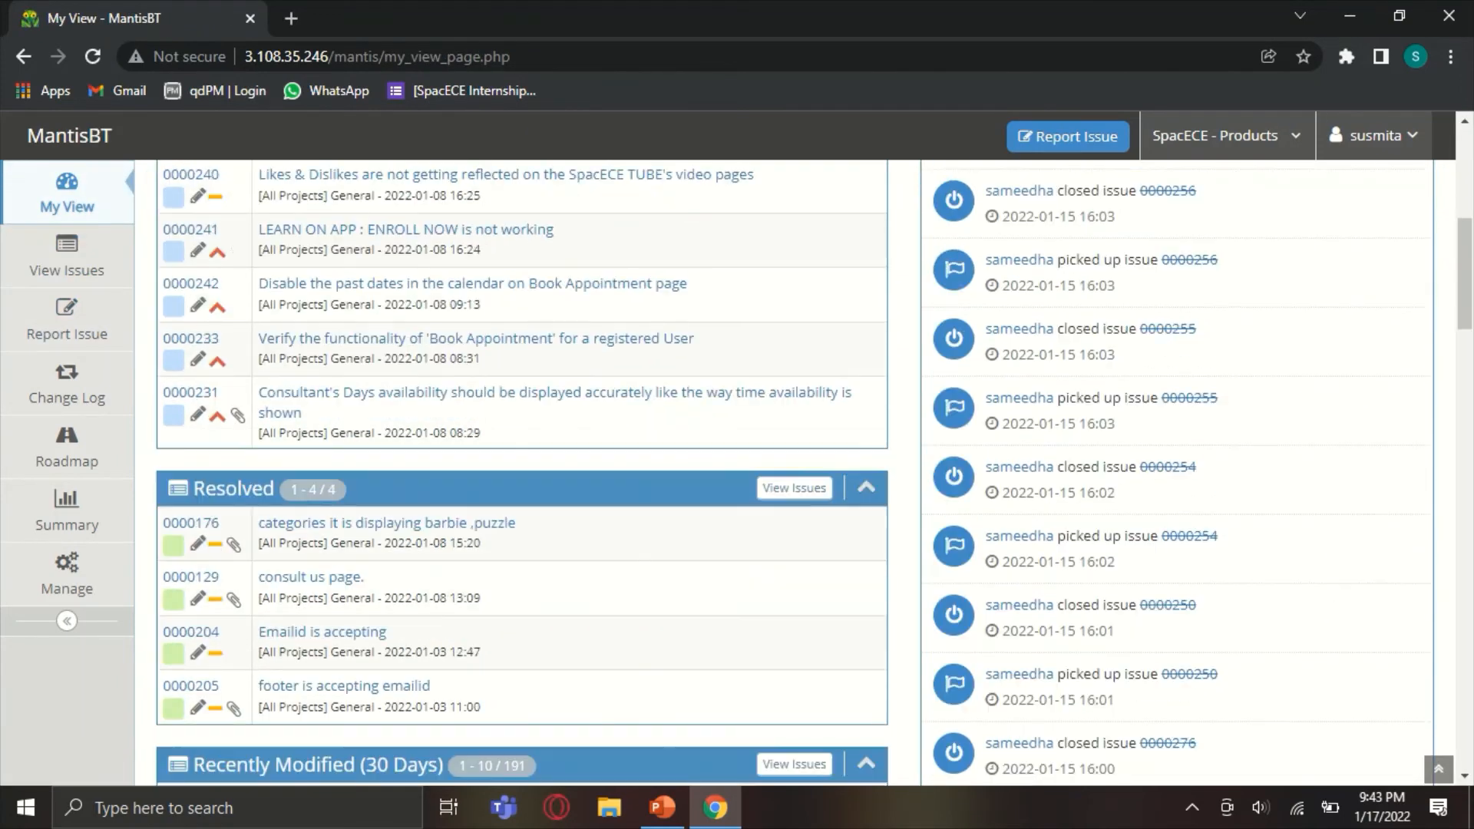
pyautogui.click(369, 524)
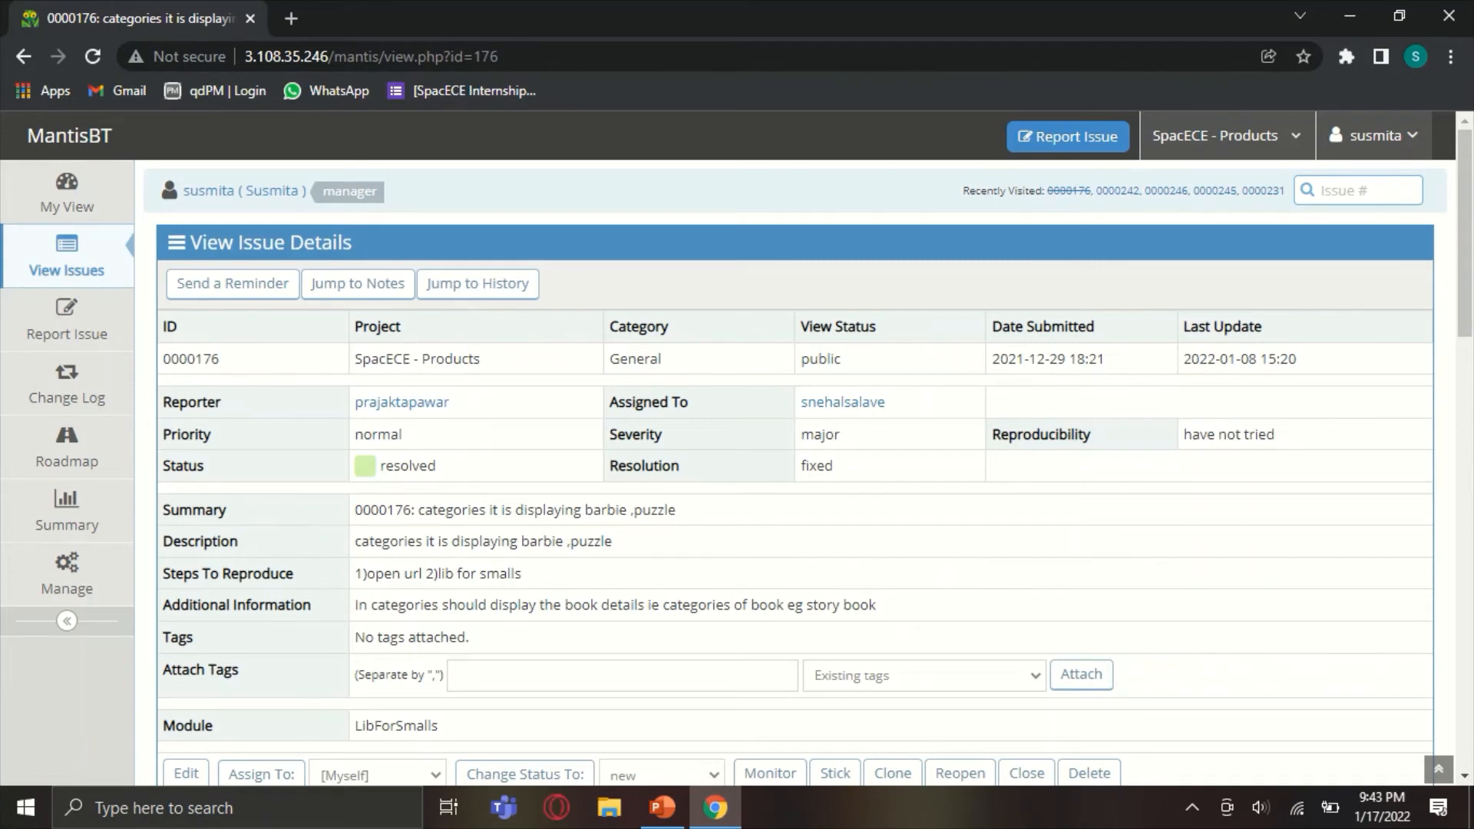
pyautogui.scroll(-1, 794, 460)
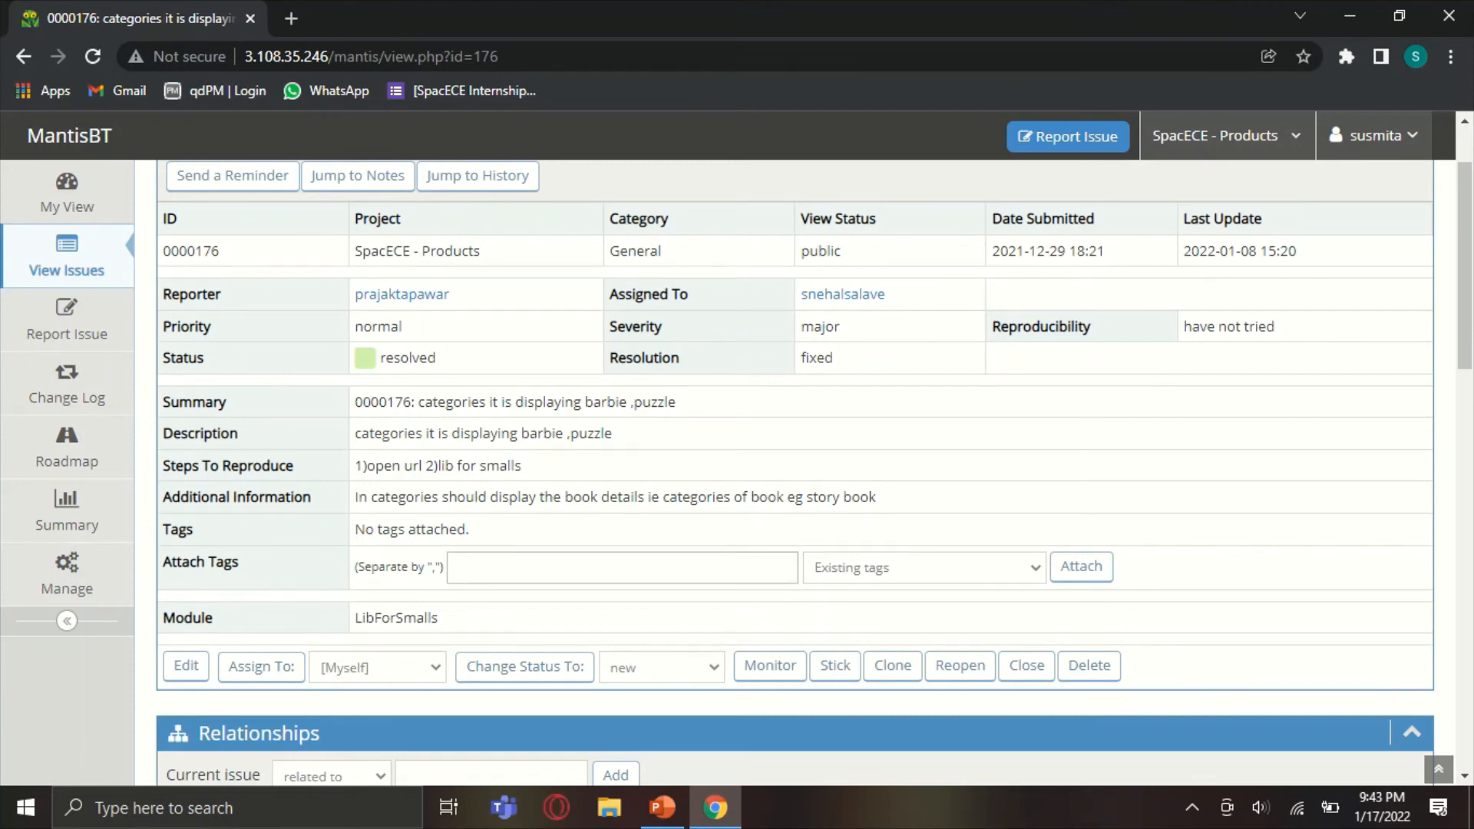
# Review the status choices for issue 0000176, and assign the issue to another team member.
pyautogui.click(662, 667)
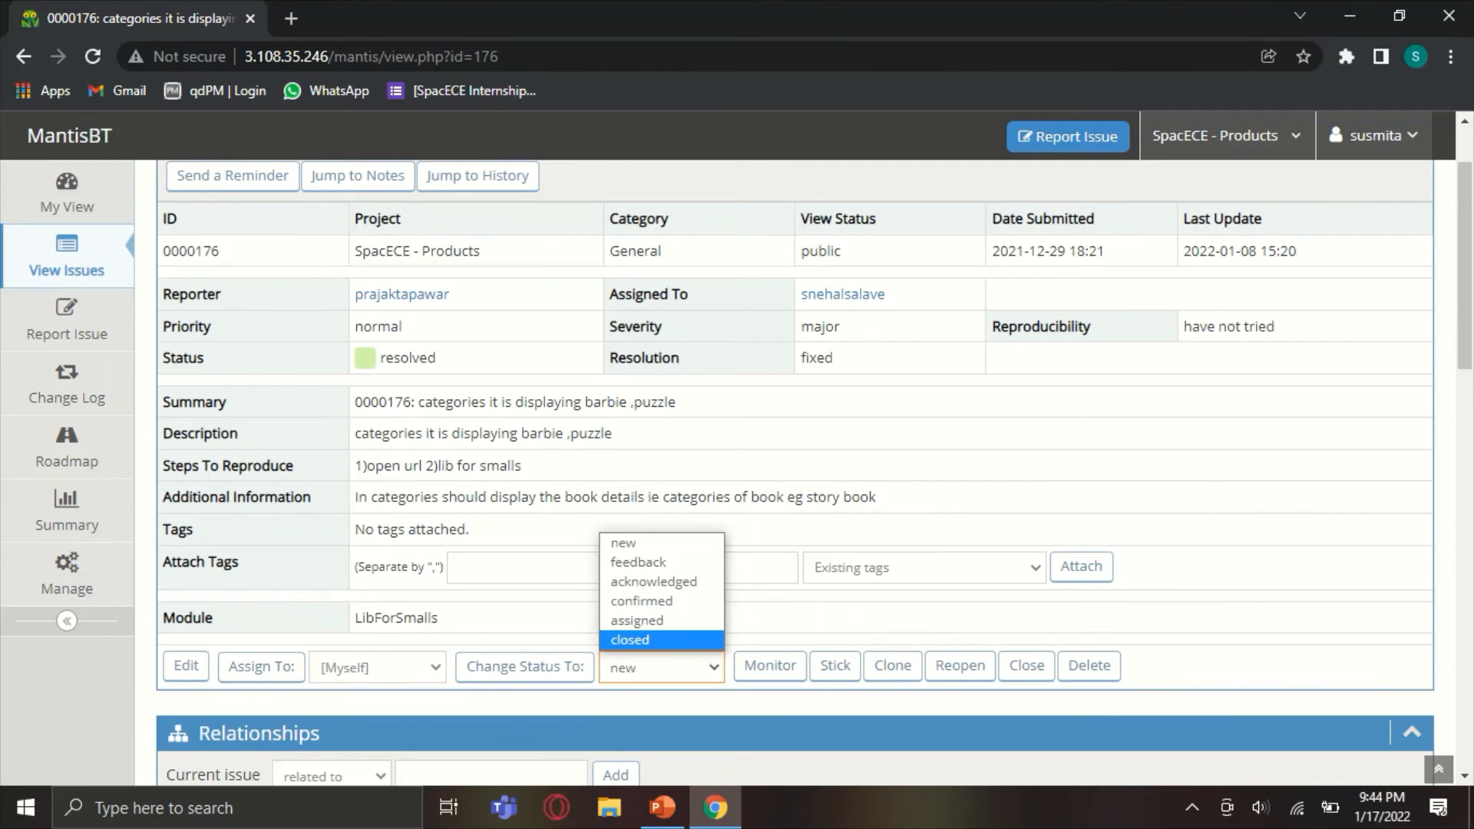
pyautogui.click(377, 667)
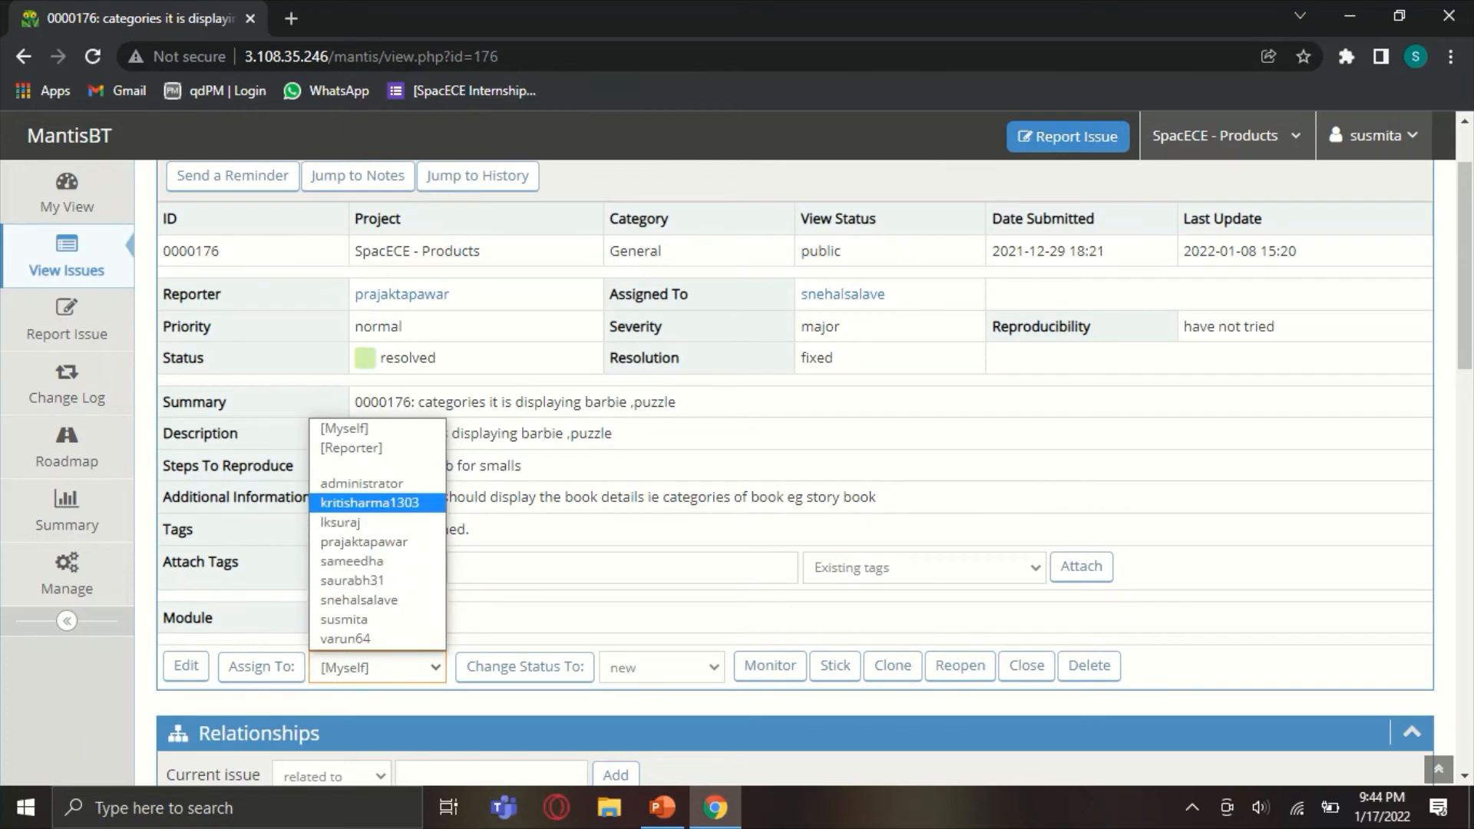
pyautogui.click(352, 580)
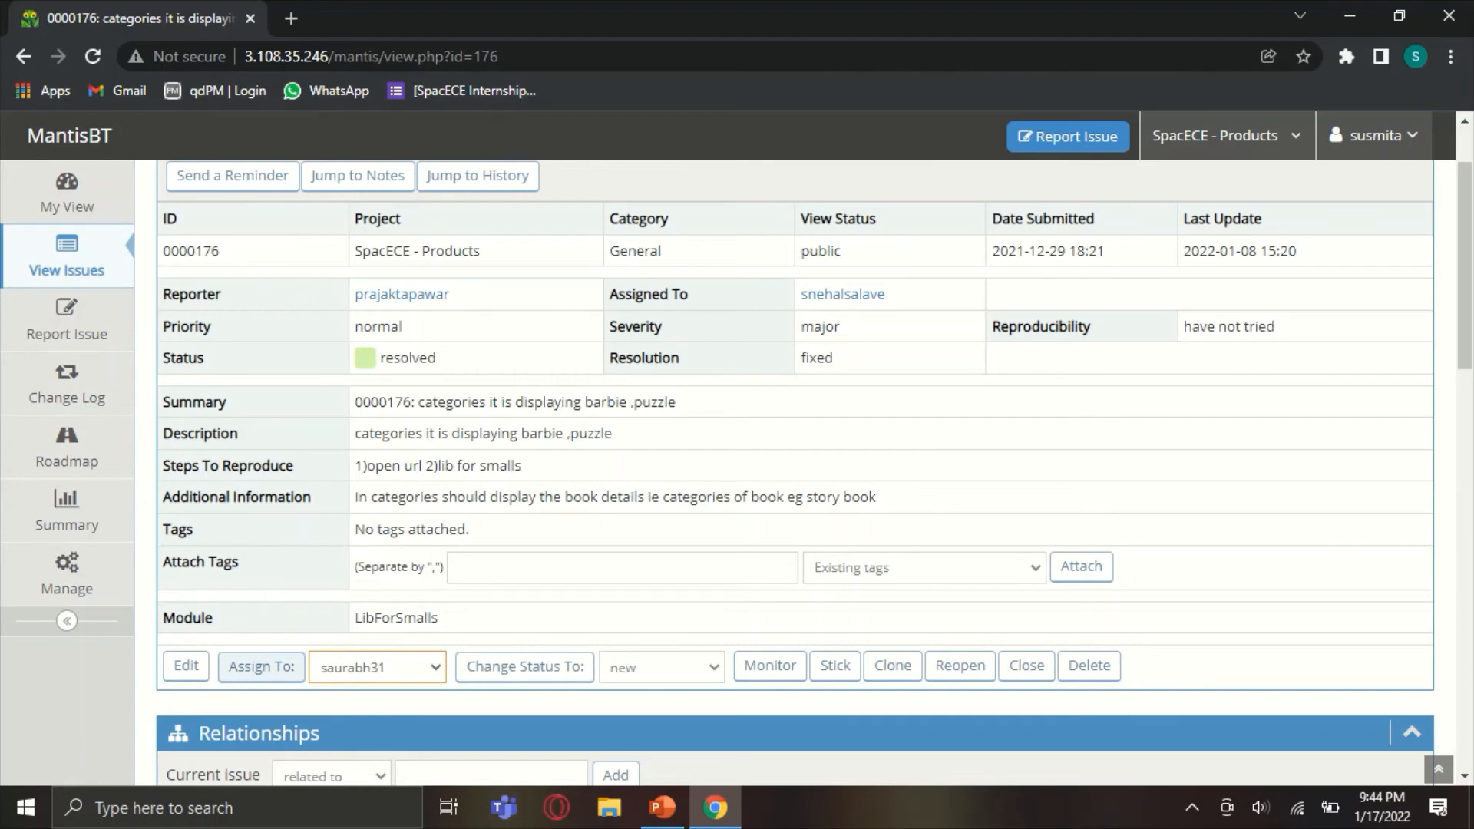
pyautogui.click(261, 666)
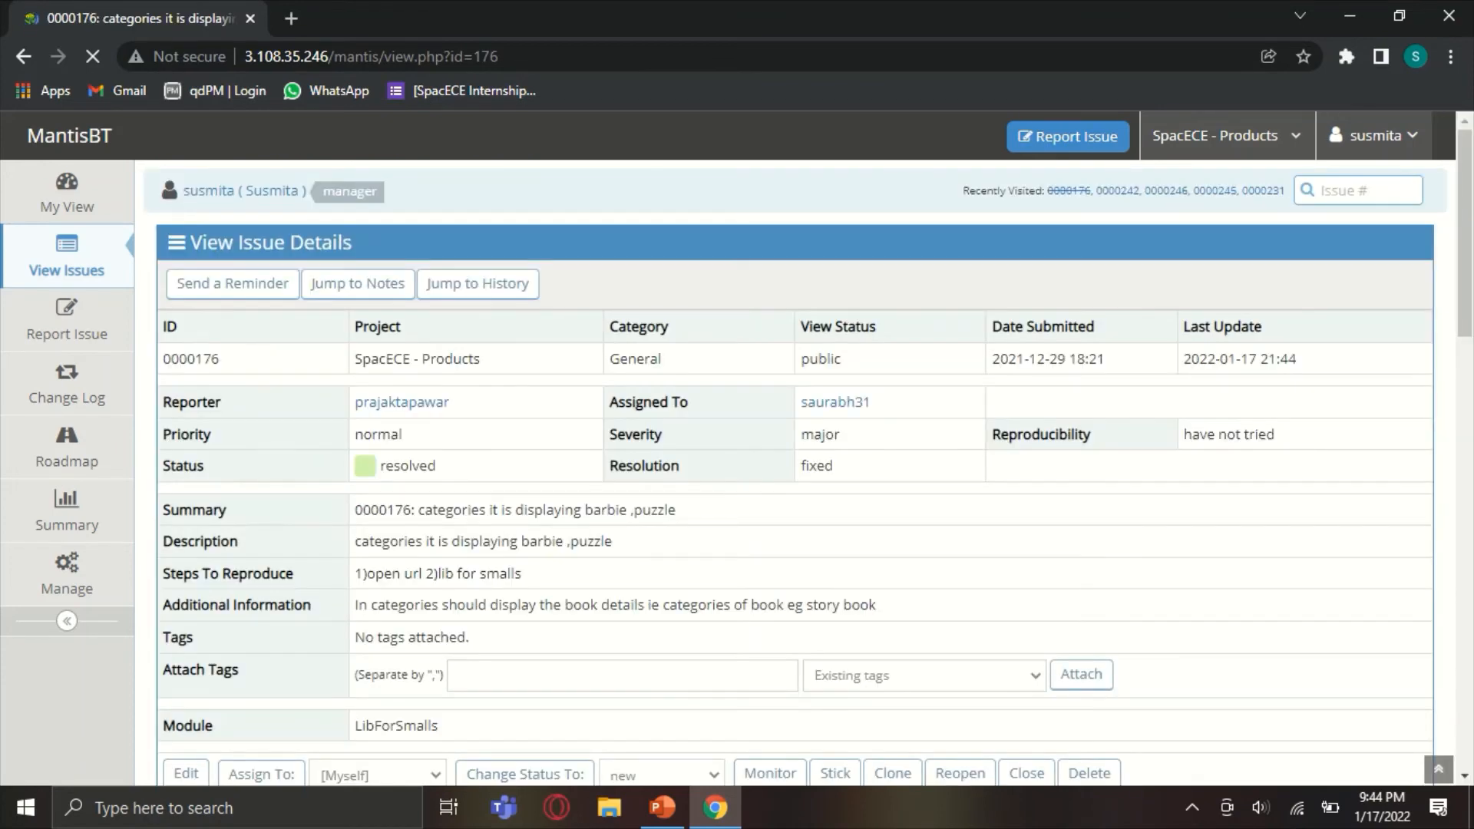
# Reassign issue 0000176 to its original assignee.
pyautogui.scroll(-4, 794, 461)
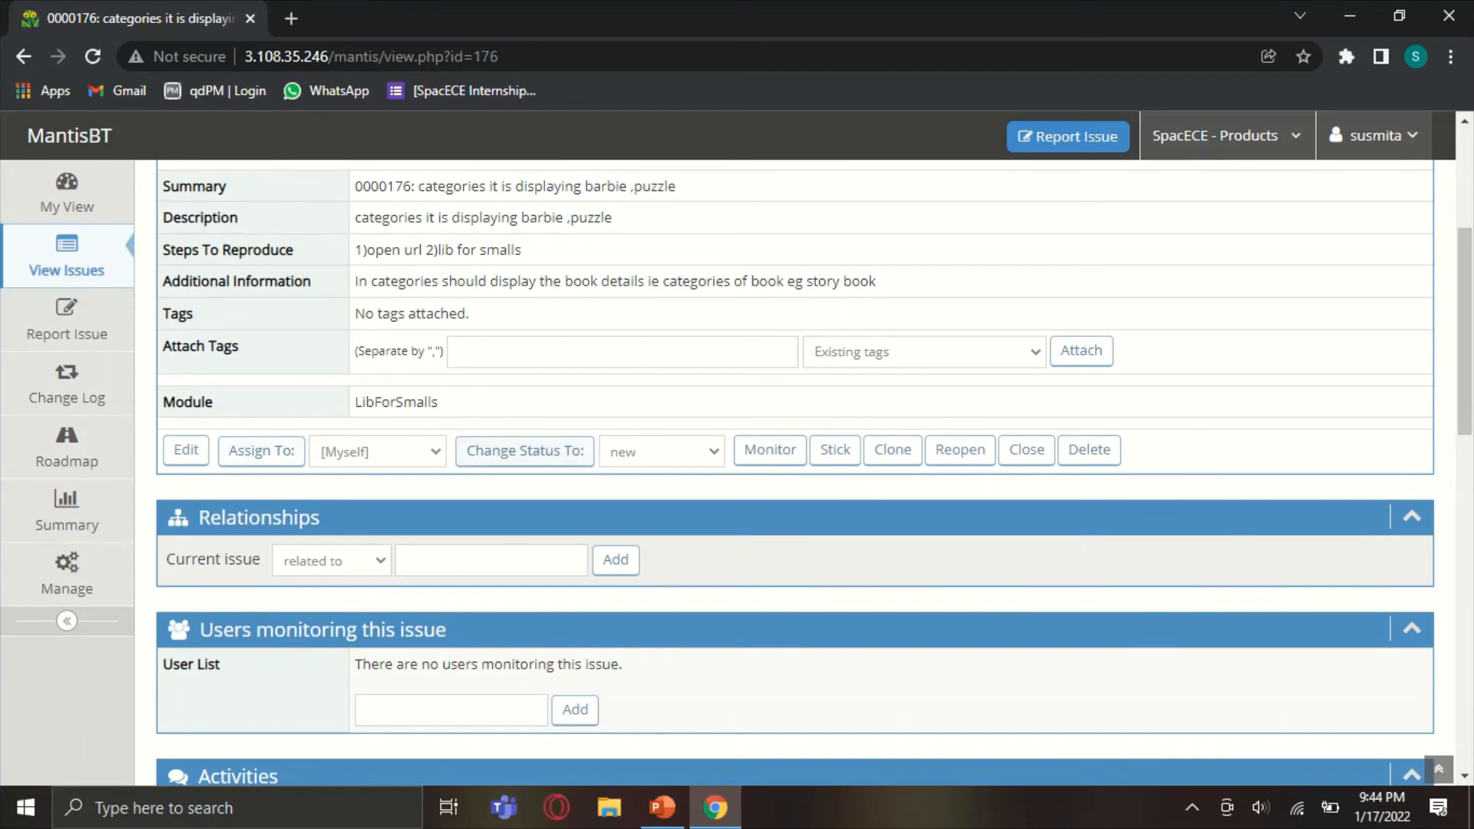
pyautogui.click(376, 451)
pyautogui.click(376, 551)
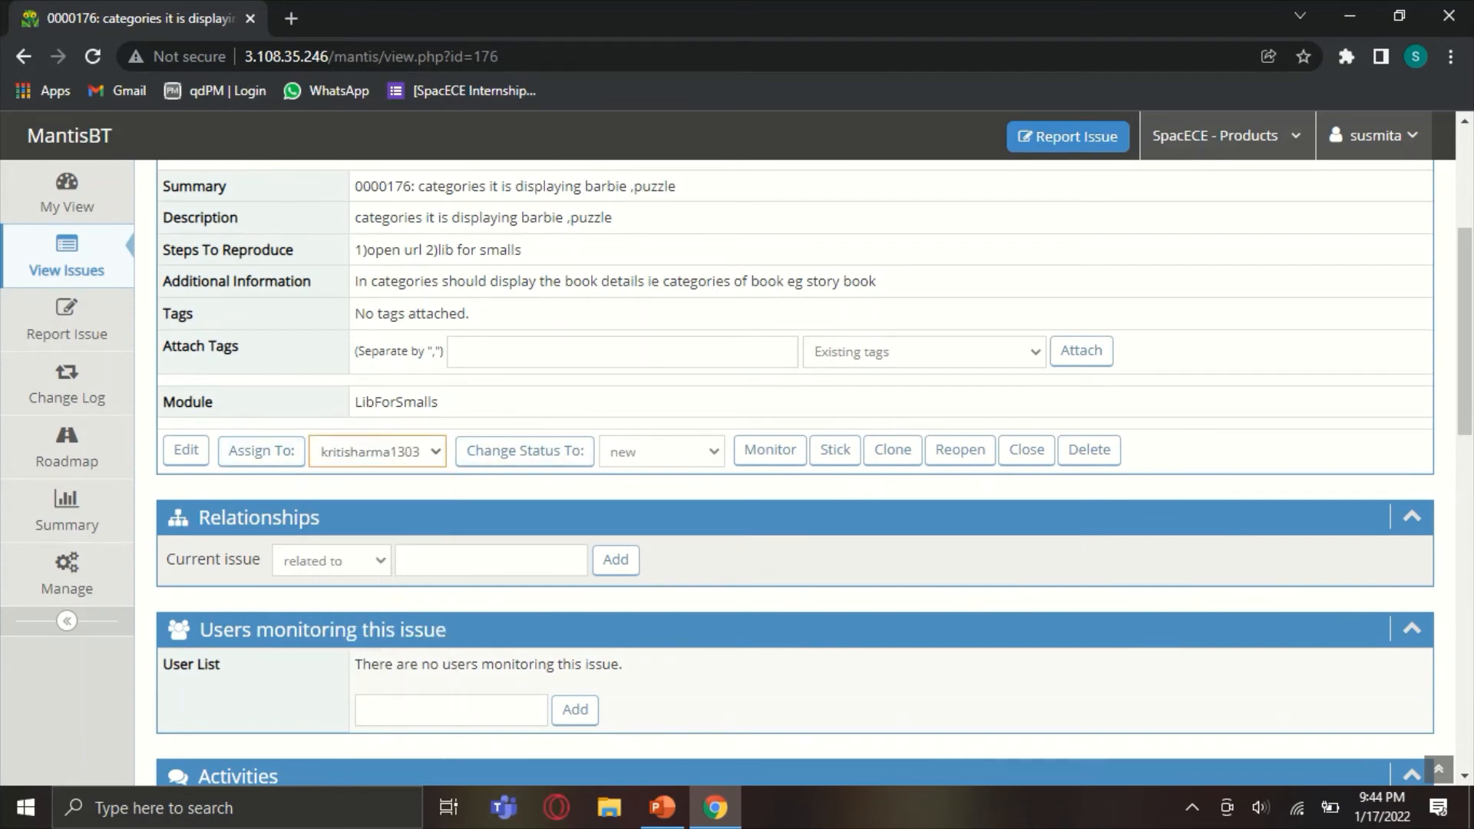
pyautogui.click(376, 451)
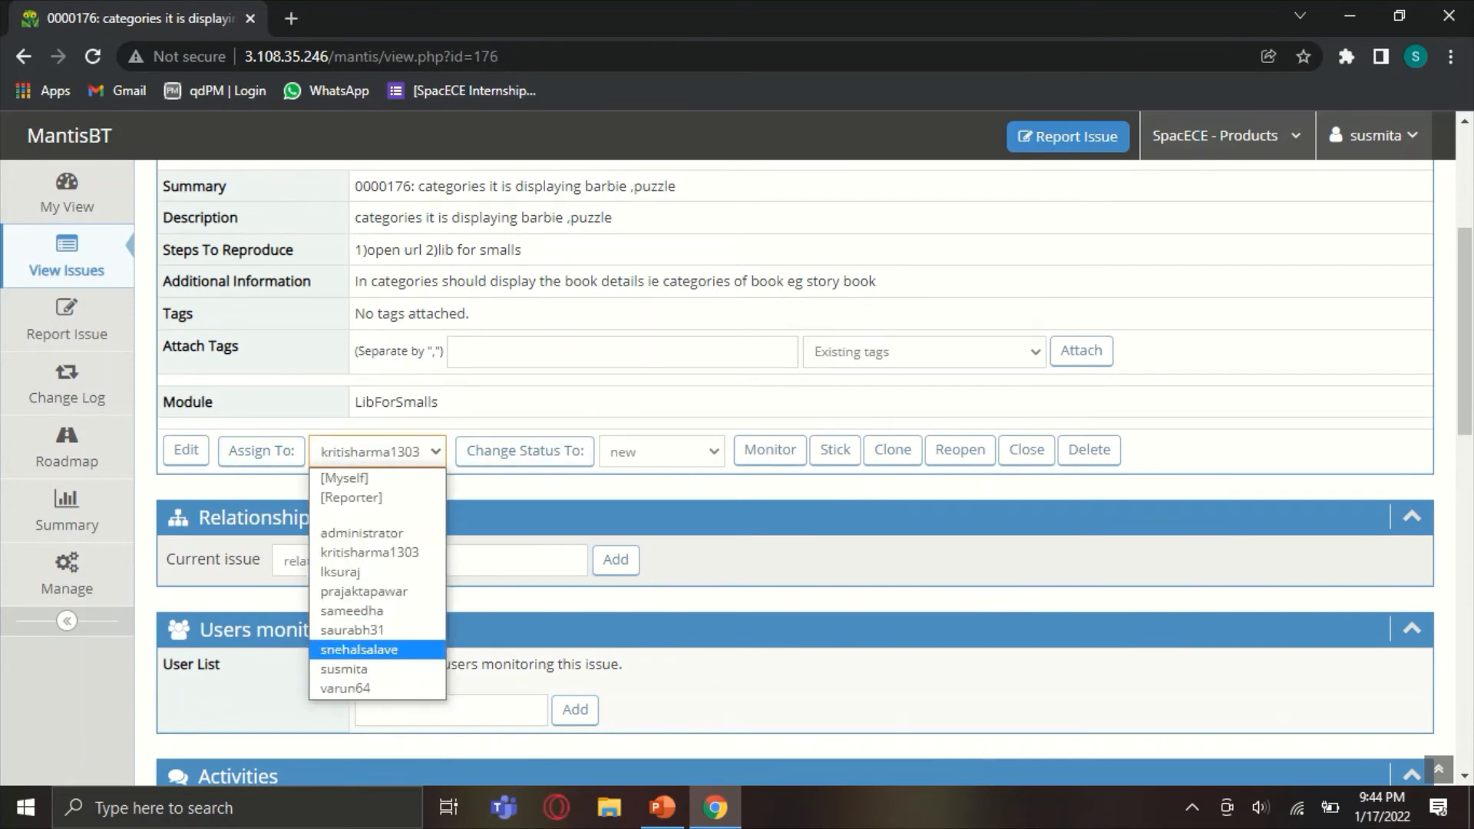
pyautogui.click(376, 648)
pyautogui.click(261, 451)
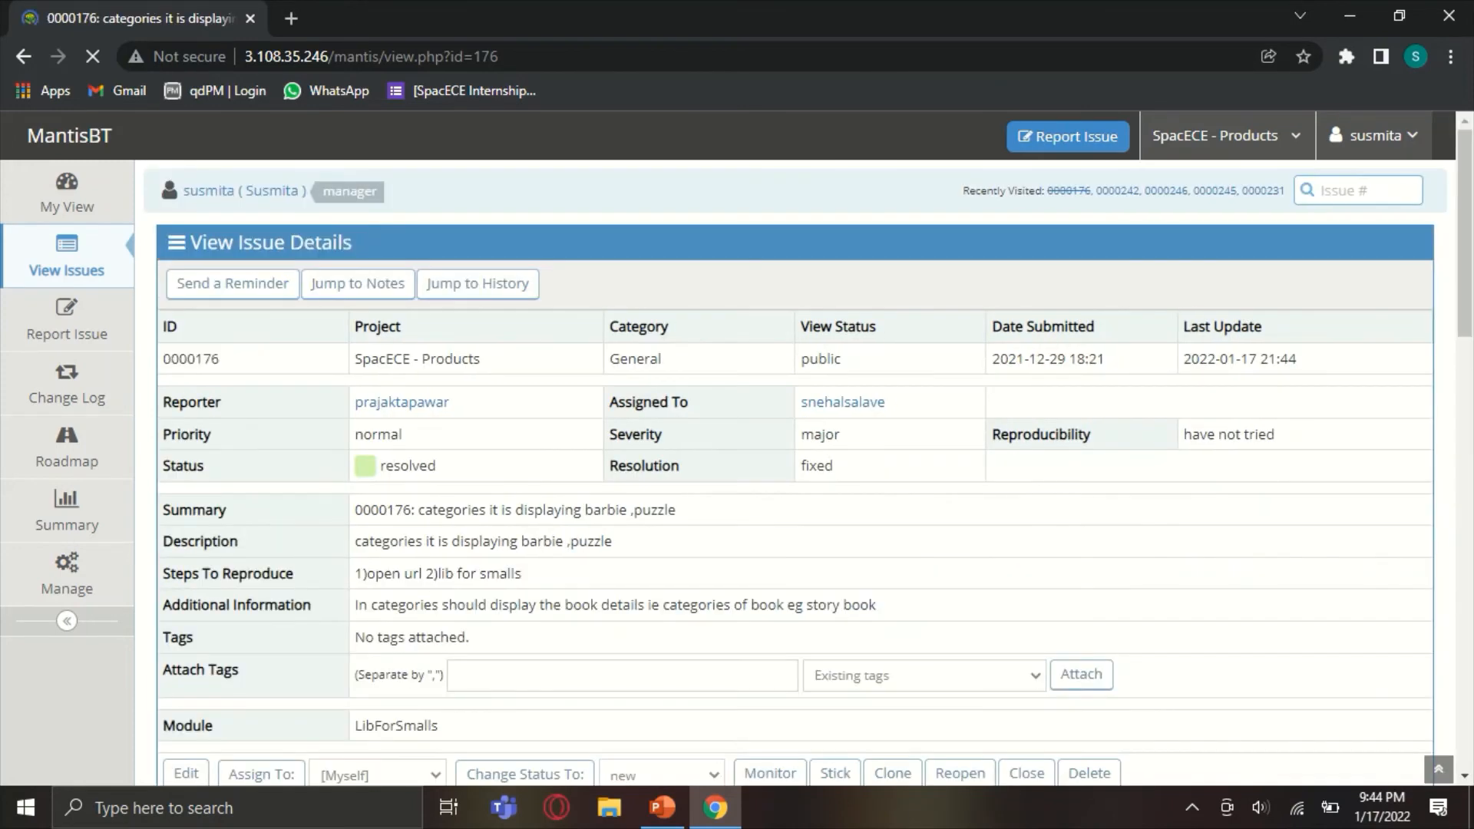
# Review the status choices for issue 0000176, select assigned without applying it, and open the form for reopening the issue.
pyautogui.scroll(-2, 798, 460)
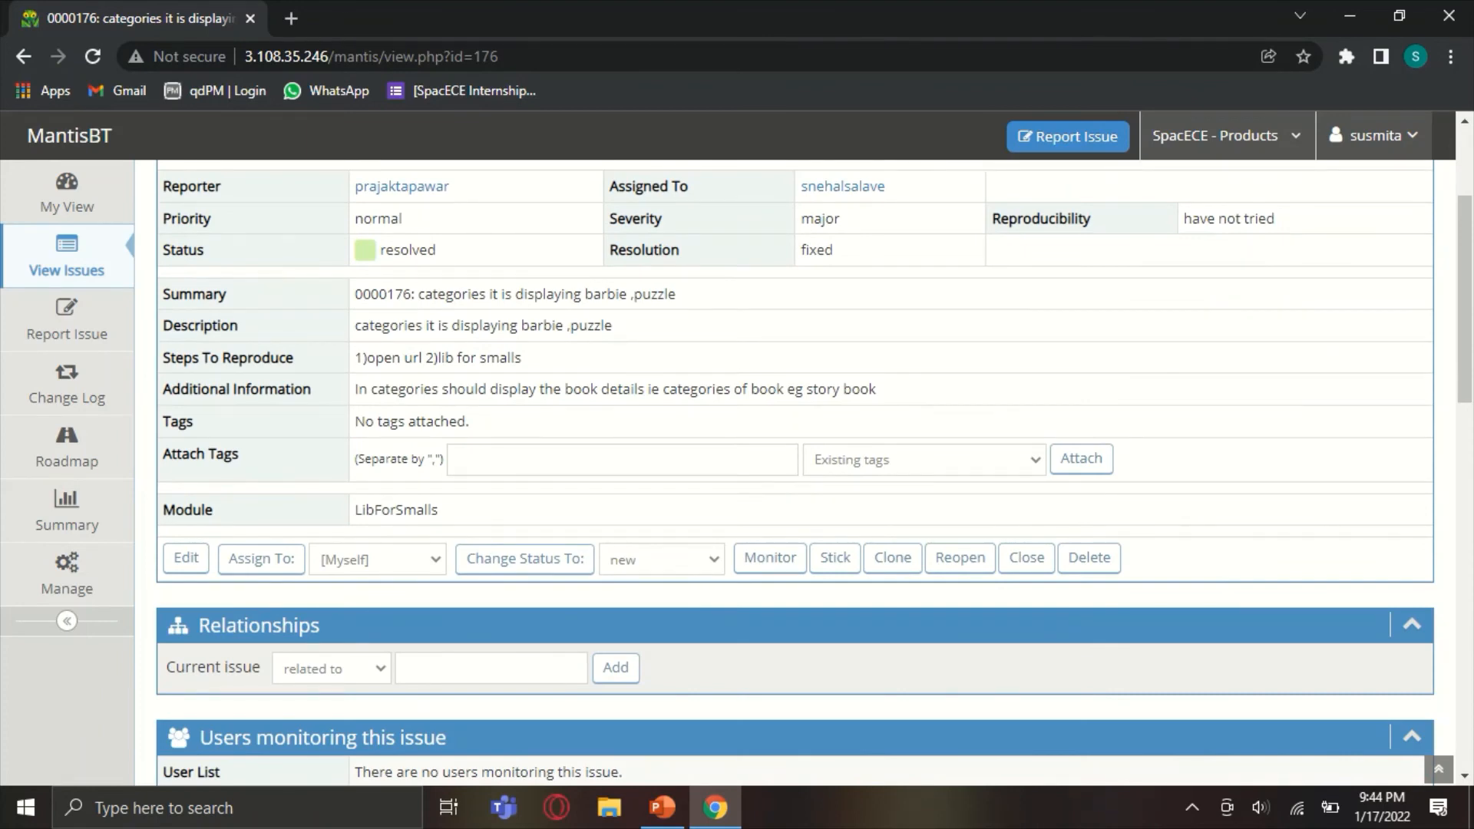
pyautogui.click(662, 559)
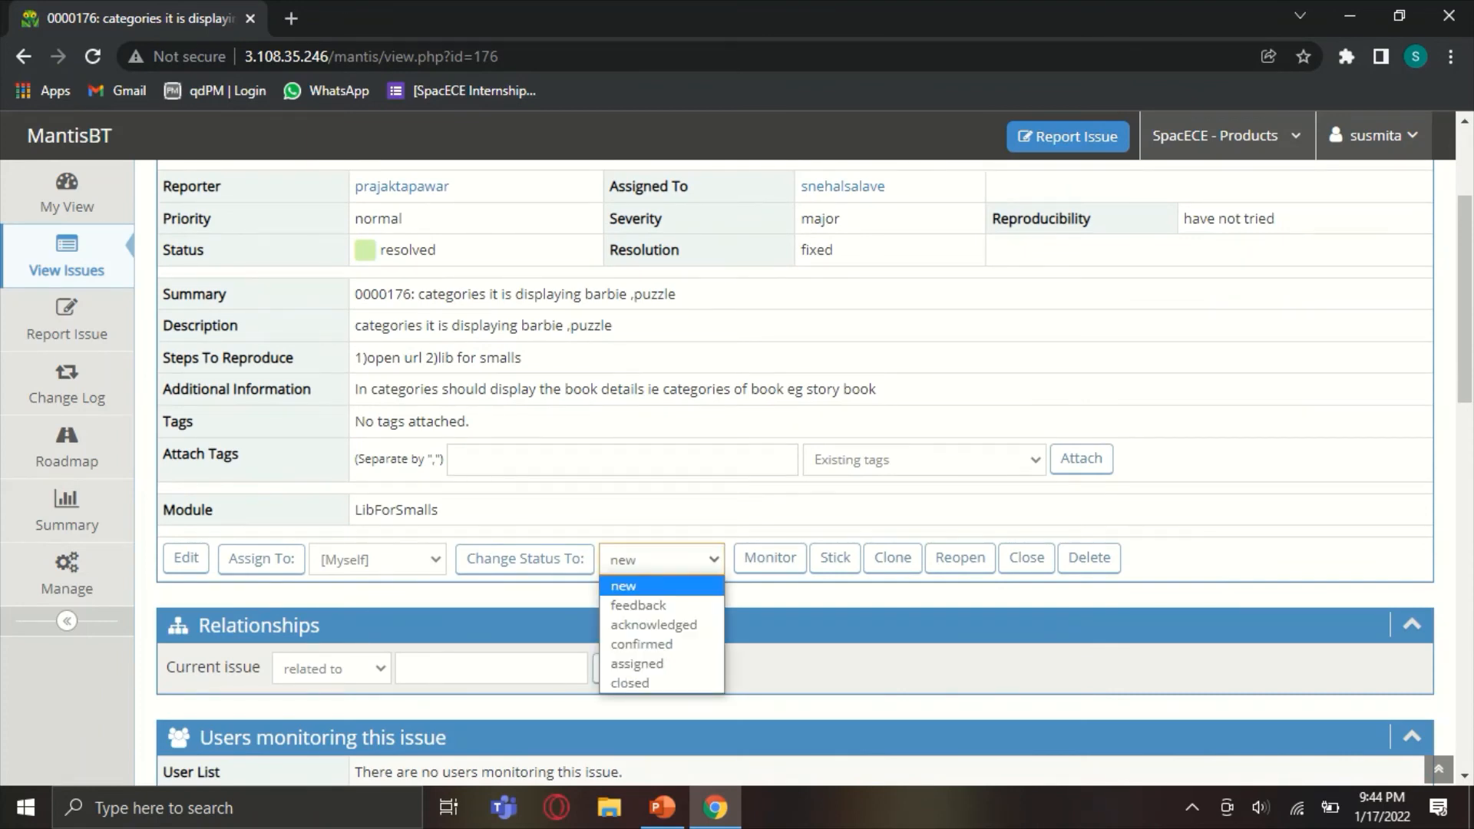
pyautogui.press('Down')
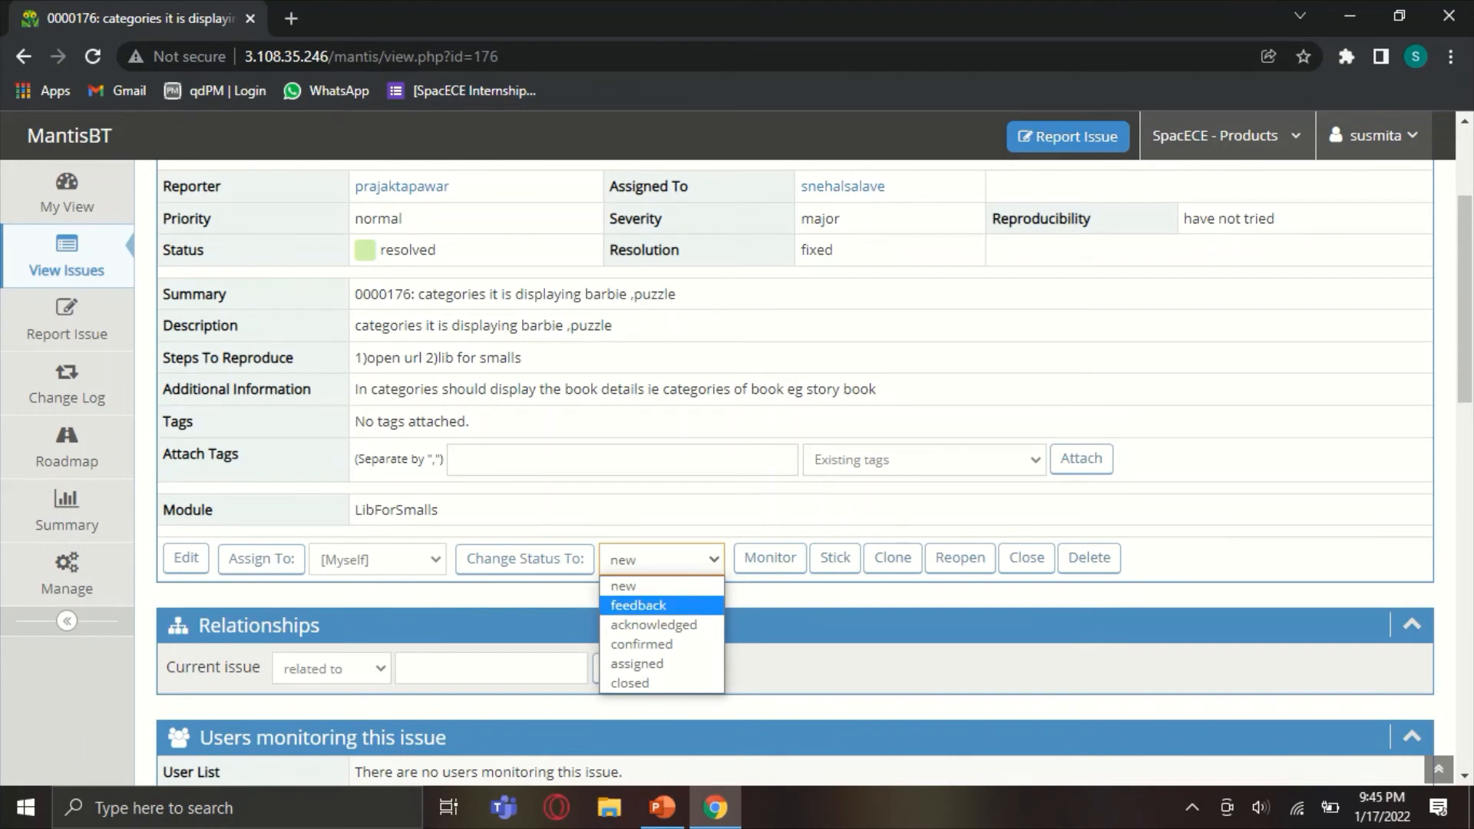
pyautogui.press('Down')
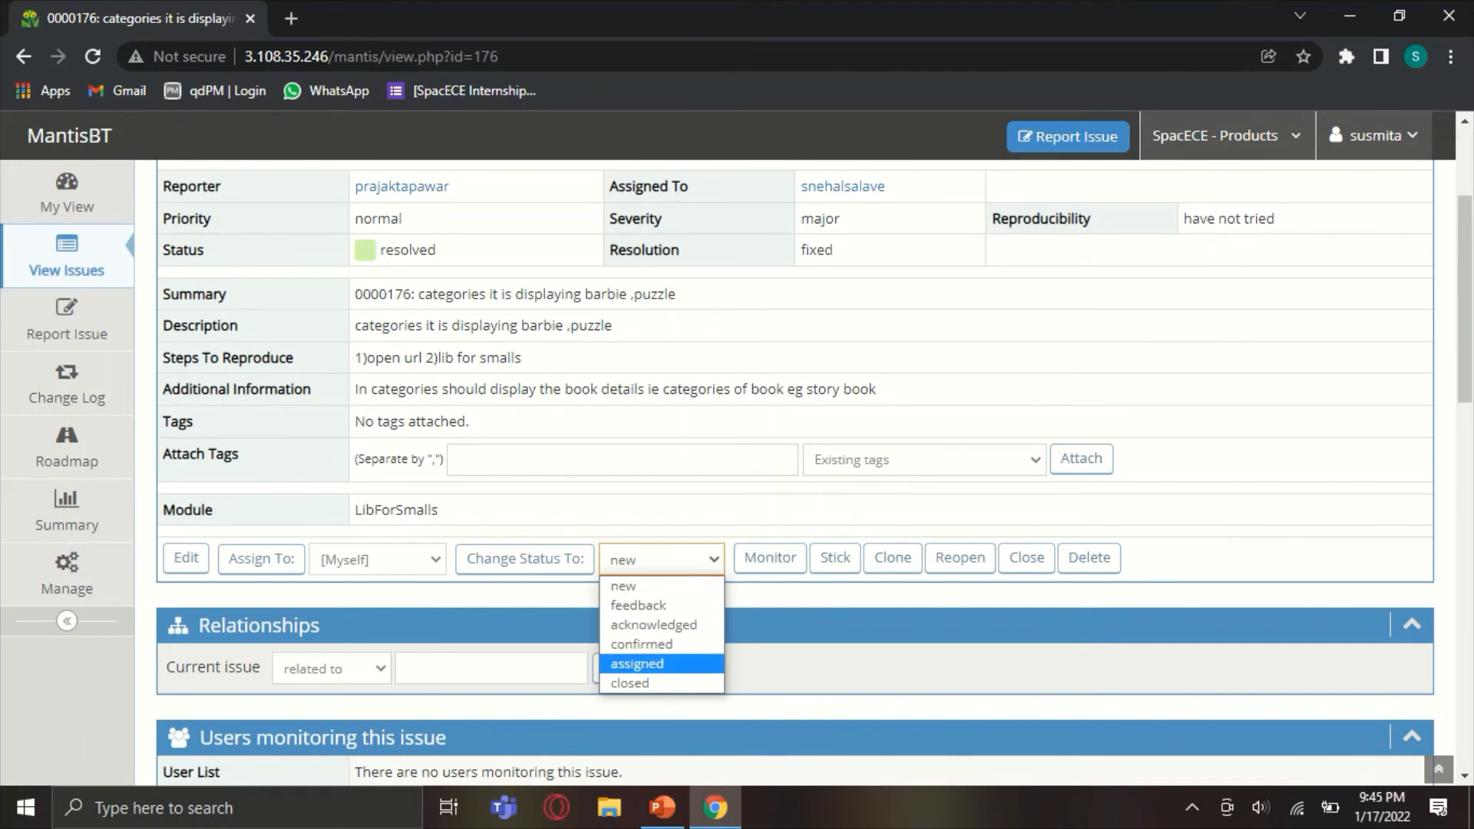
pyautogui.press('Return')
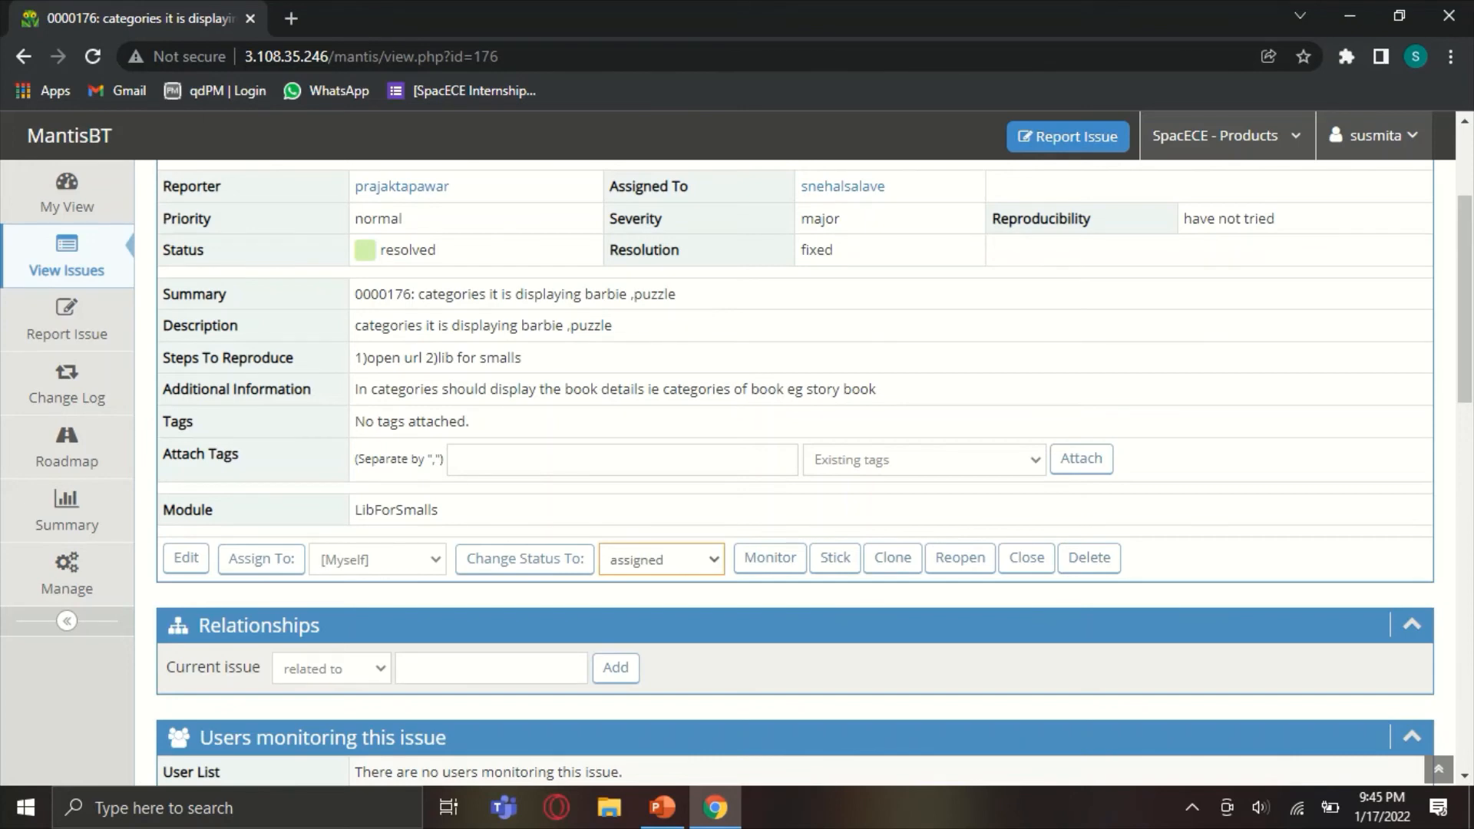
pyautogui.click(959, 558)
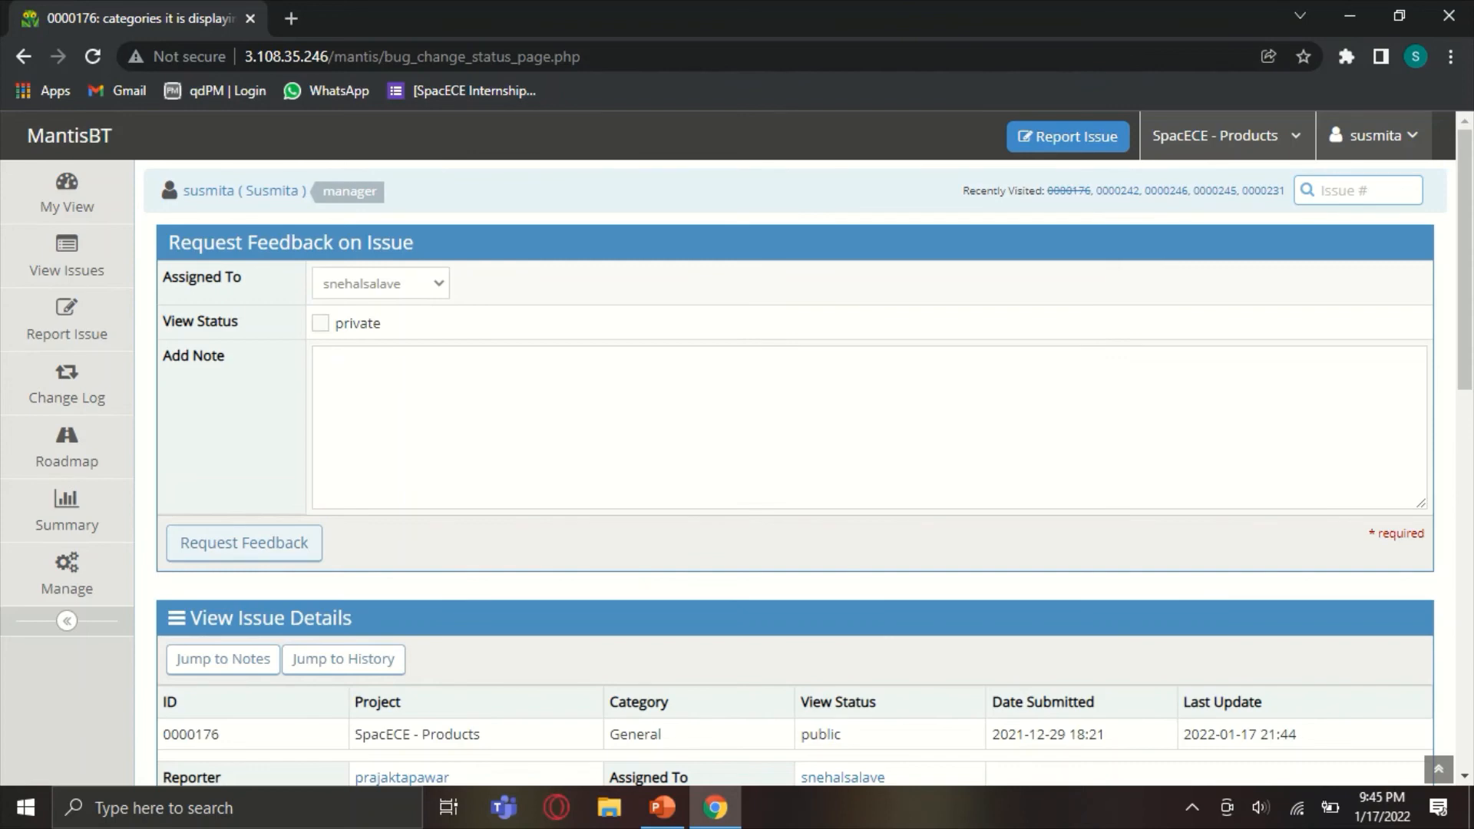
# Leave the feedback form unsubmitted, reopen issue 0000176 from My View's Recently Modified list, and open its Close Issue form.
pyautogui.click(67, 257)
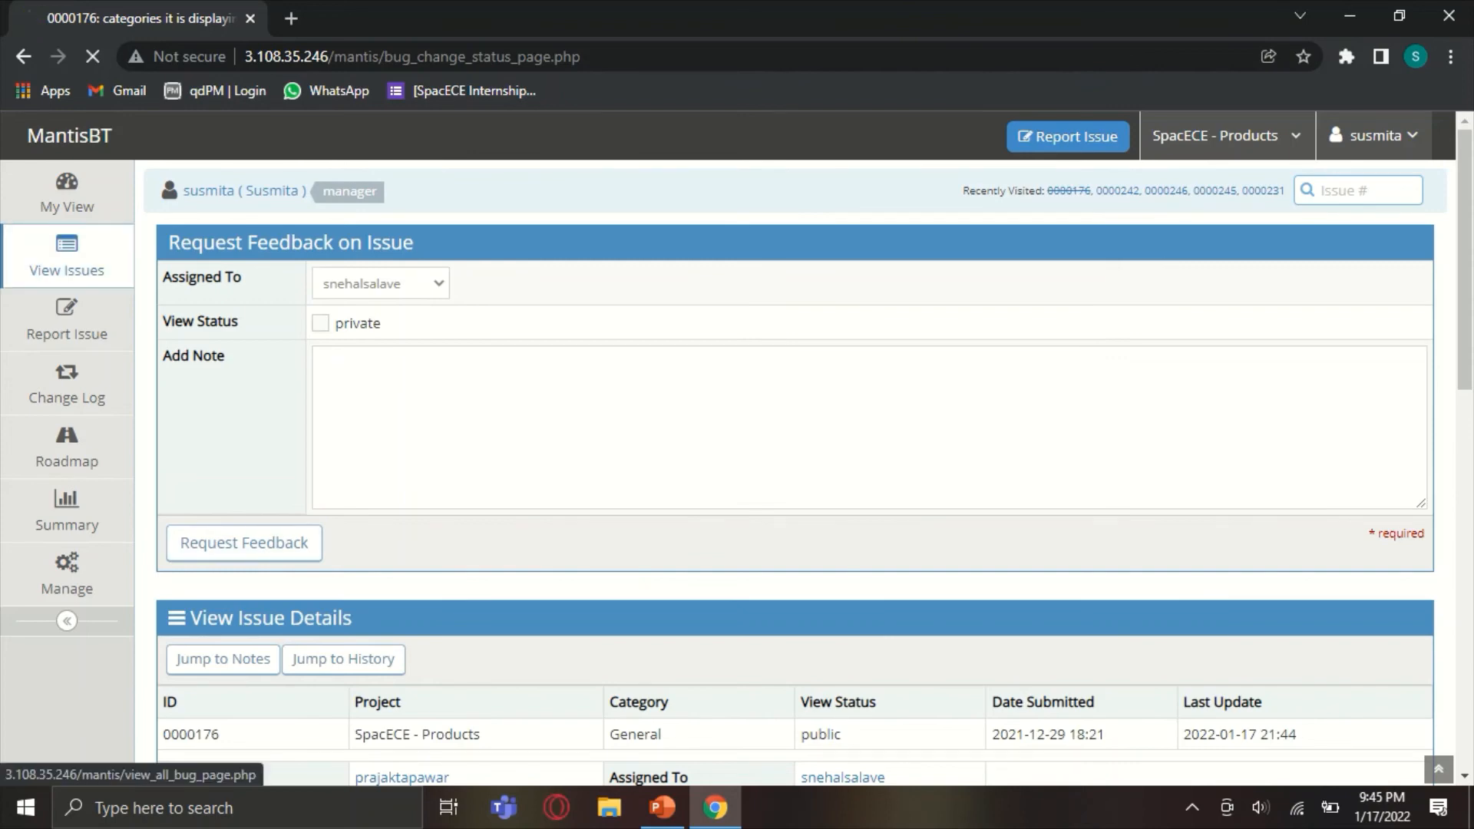
pyautogui.scroll(-5, 845, 538)
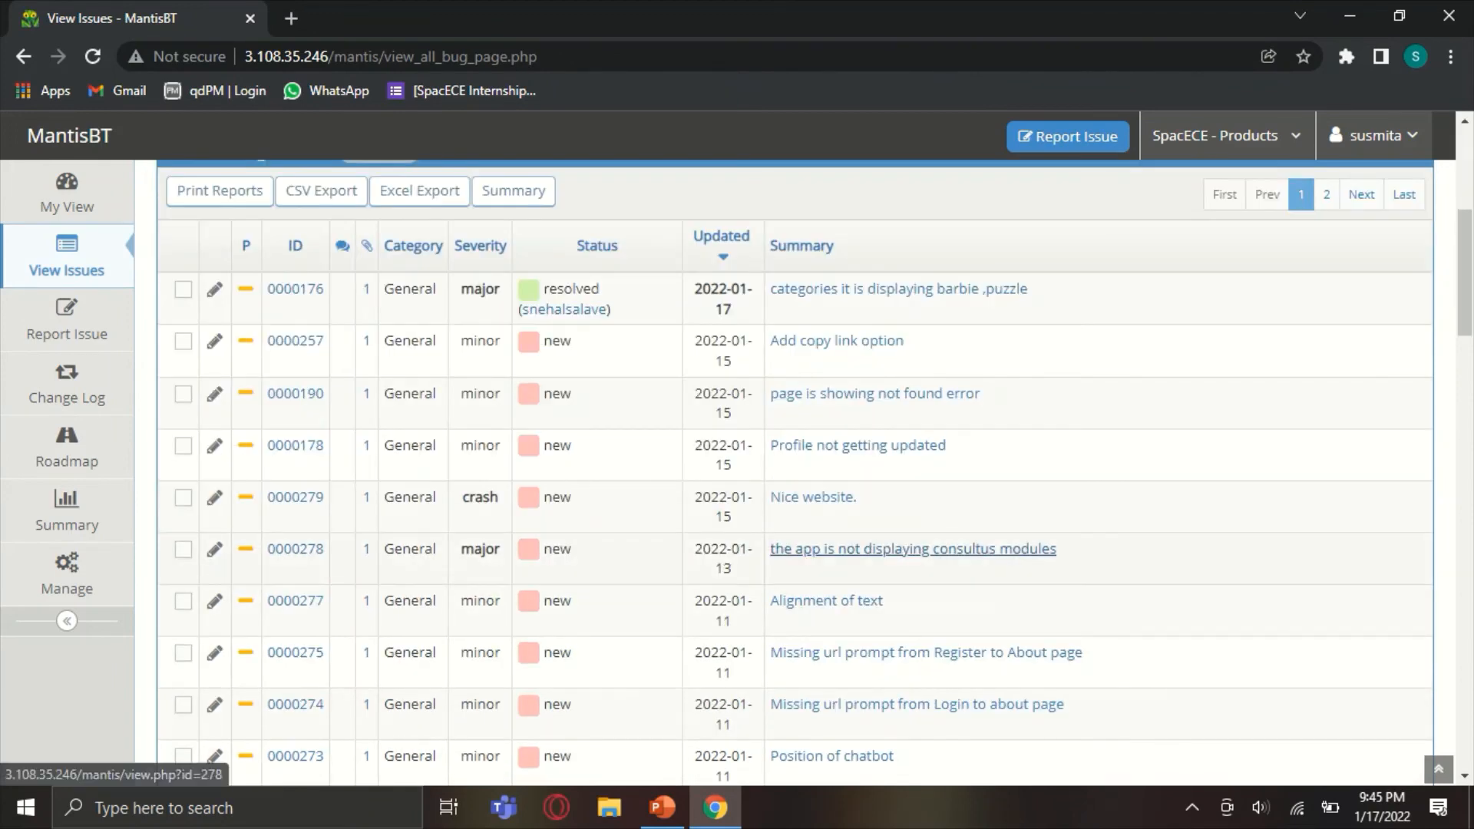
pyautogui.scroll(3, 914, 546)
pyautogui.scroll(5, 913, 764)
pyautogui.click(67, 193)
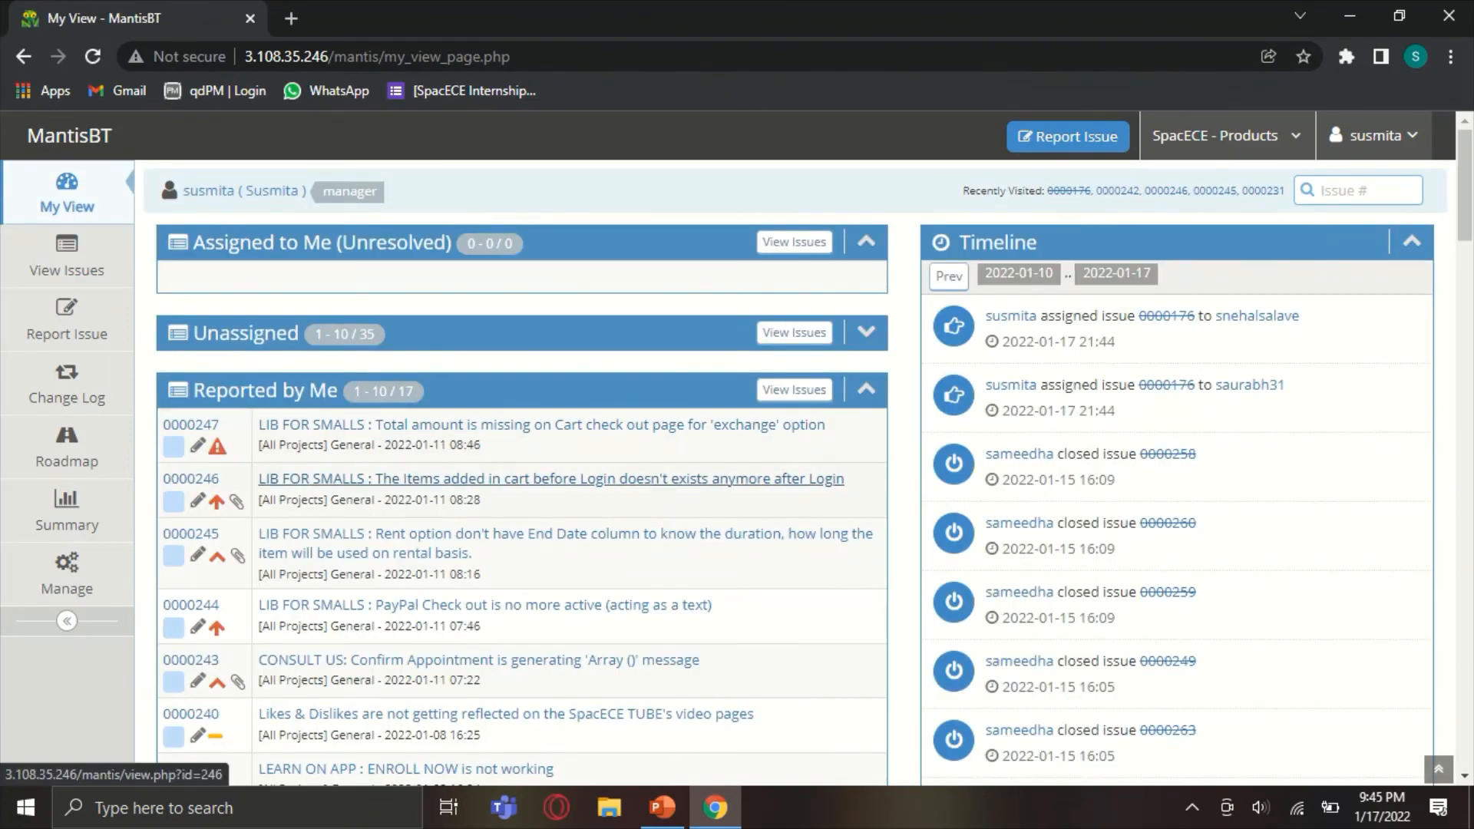
pyautogui.scroll(-10, 538, 478)
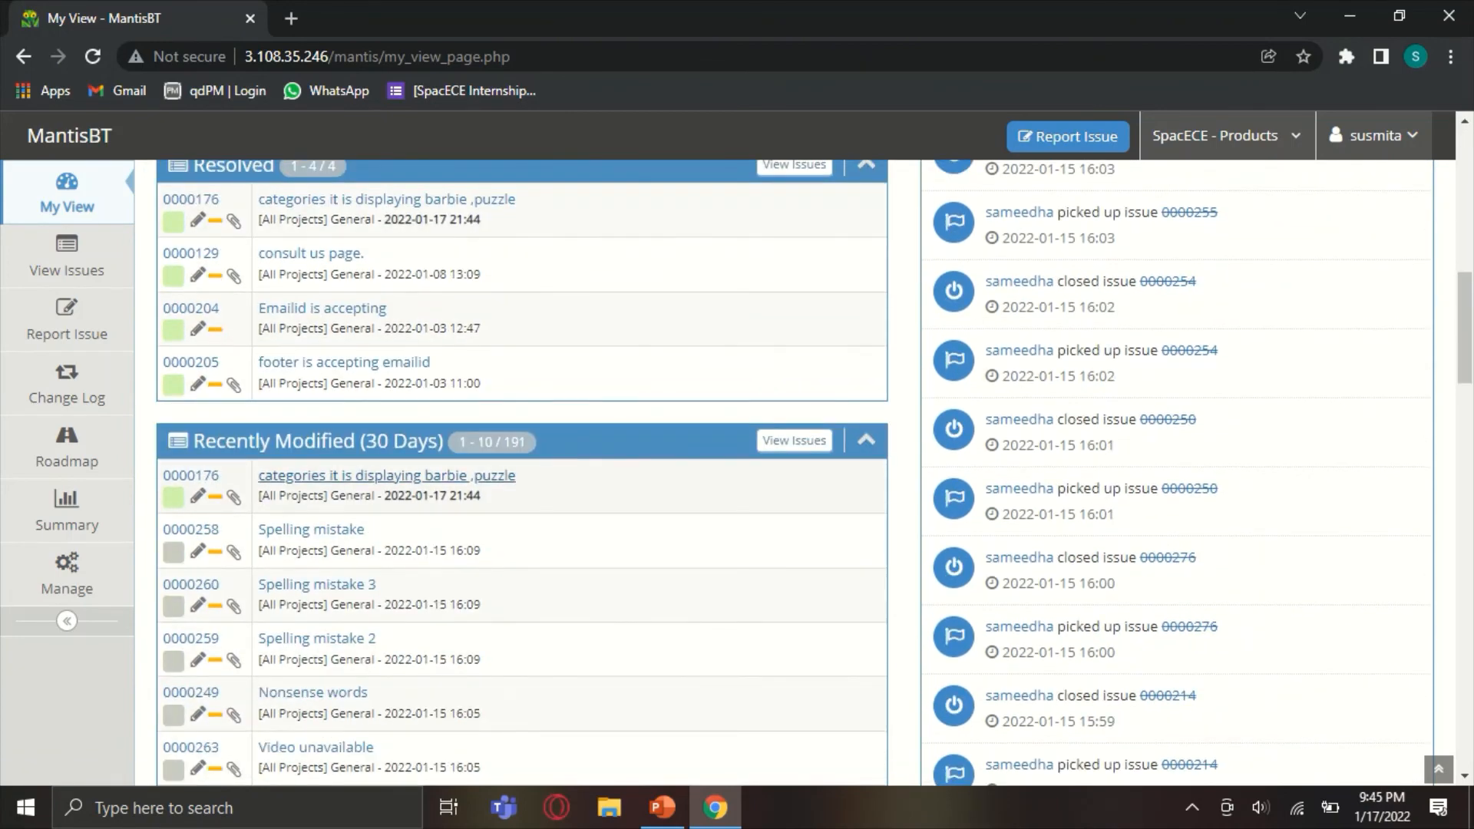
pyautogui.click(387, 476)
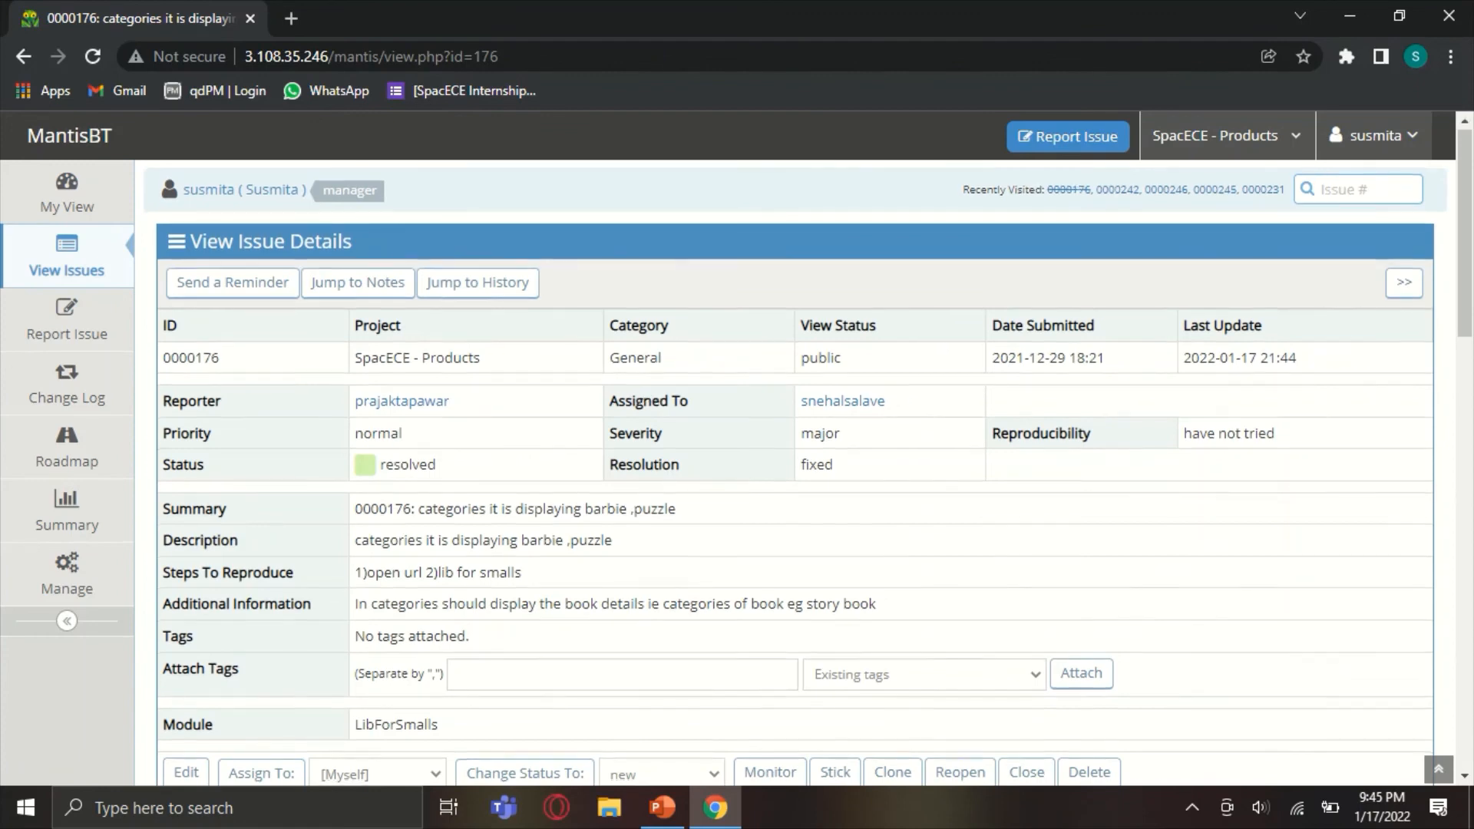
pyautogui.scroll(-5, 794, 460)
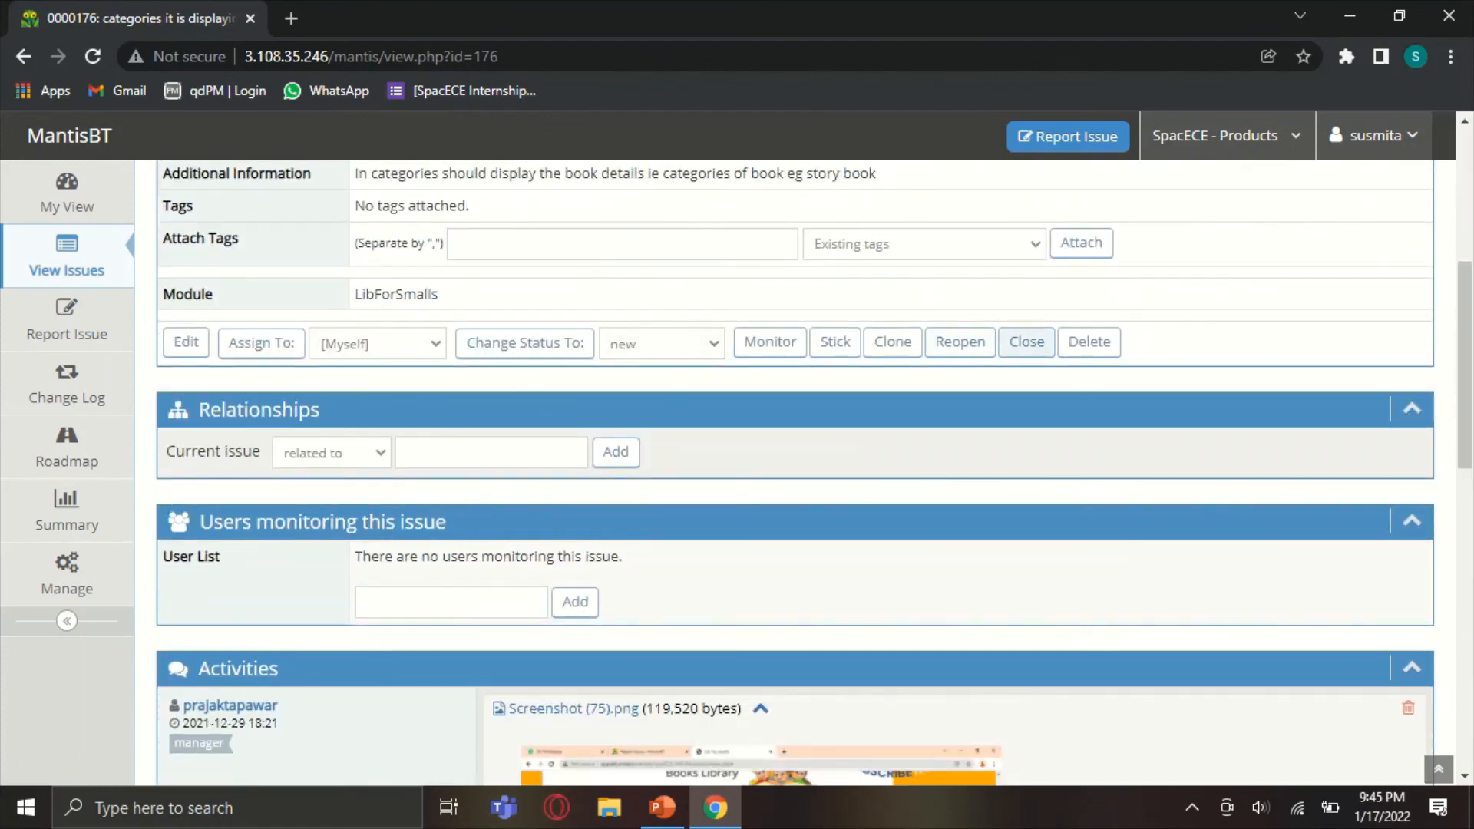
pyautogui.click(1026, 342)
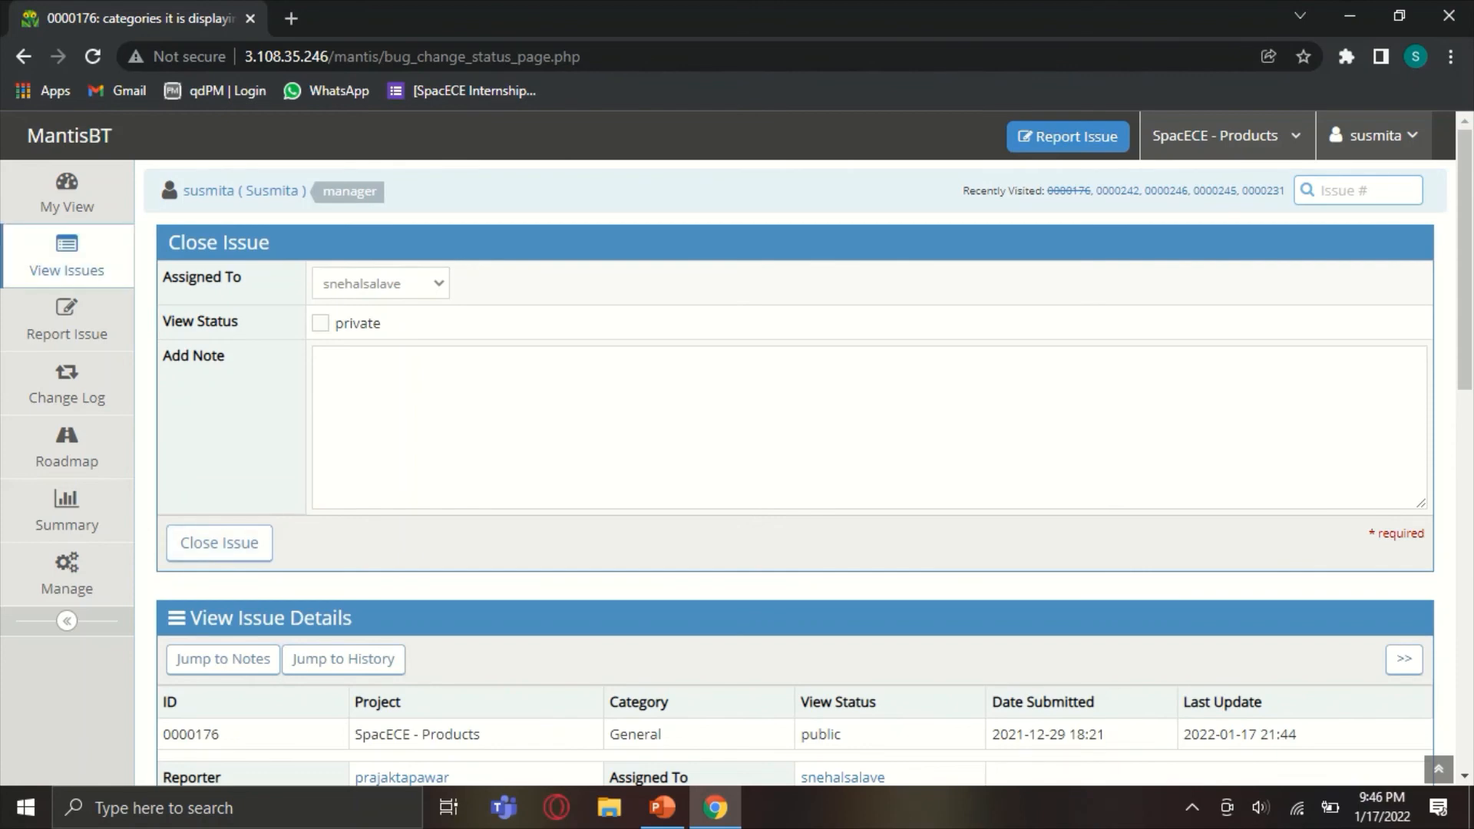
# Leave the Close Issue form unsubmitted and review the reported LIB FOR SMALLS issue about the missing rental End Date column.
pyautogui.click(67, 196)
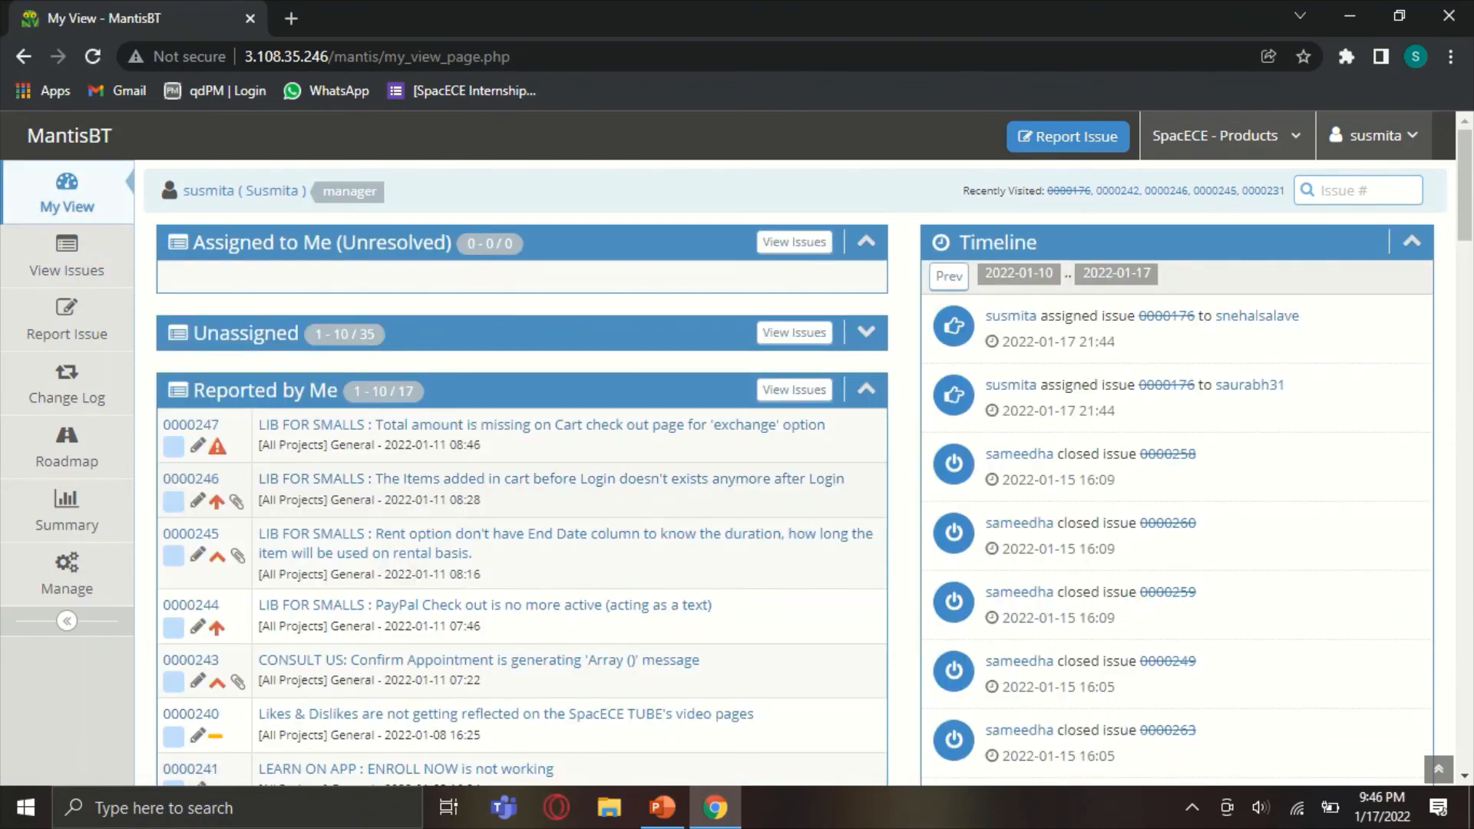
pyautogui.scroll(-2, 522, 460)
pyautogui.click(491, 318)
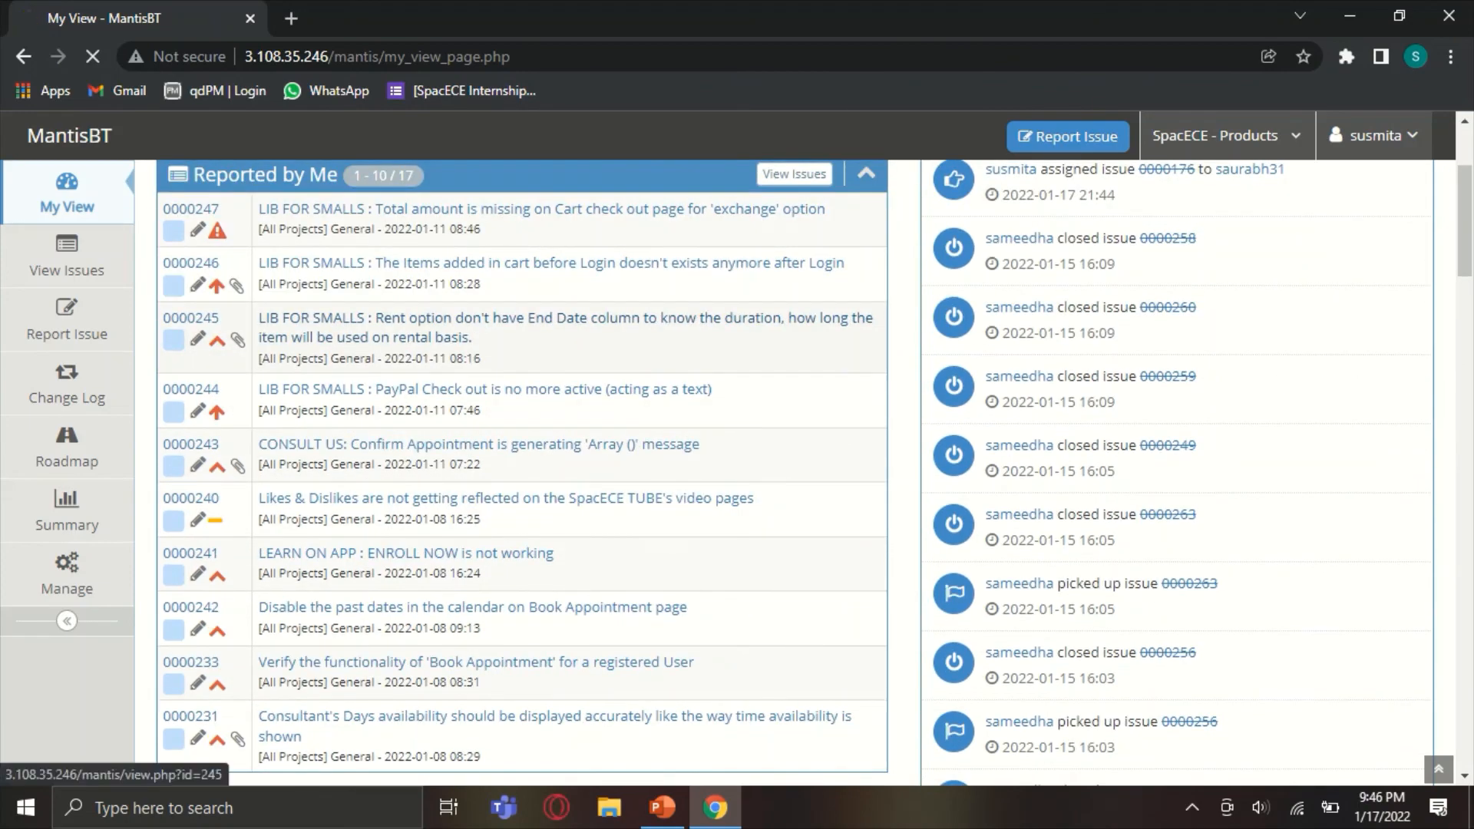
pyautogui.scroll(-4, 795, 472)
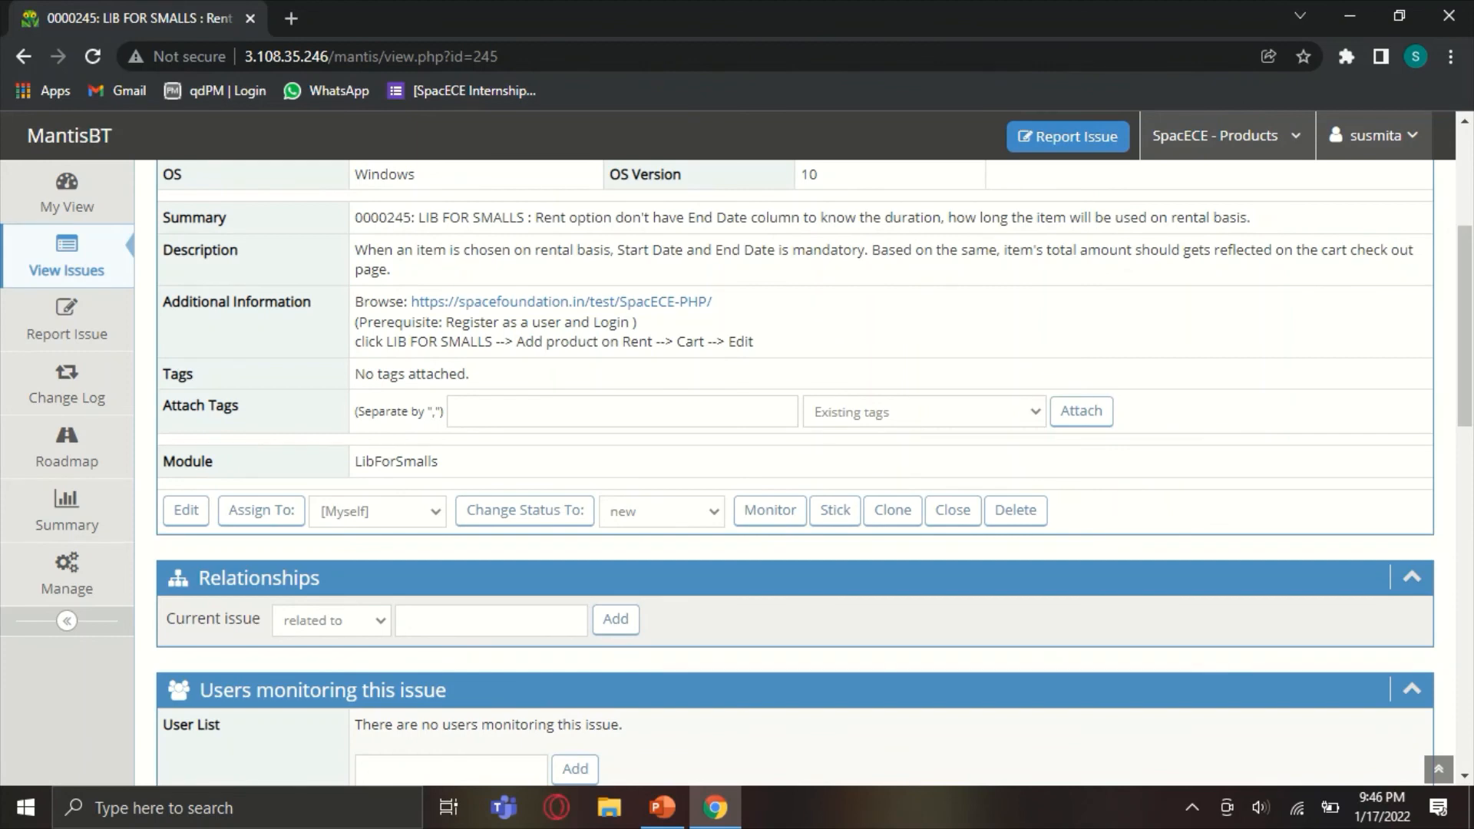
pyautogui.scroll(-1, 794, 472)
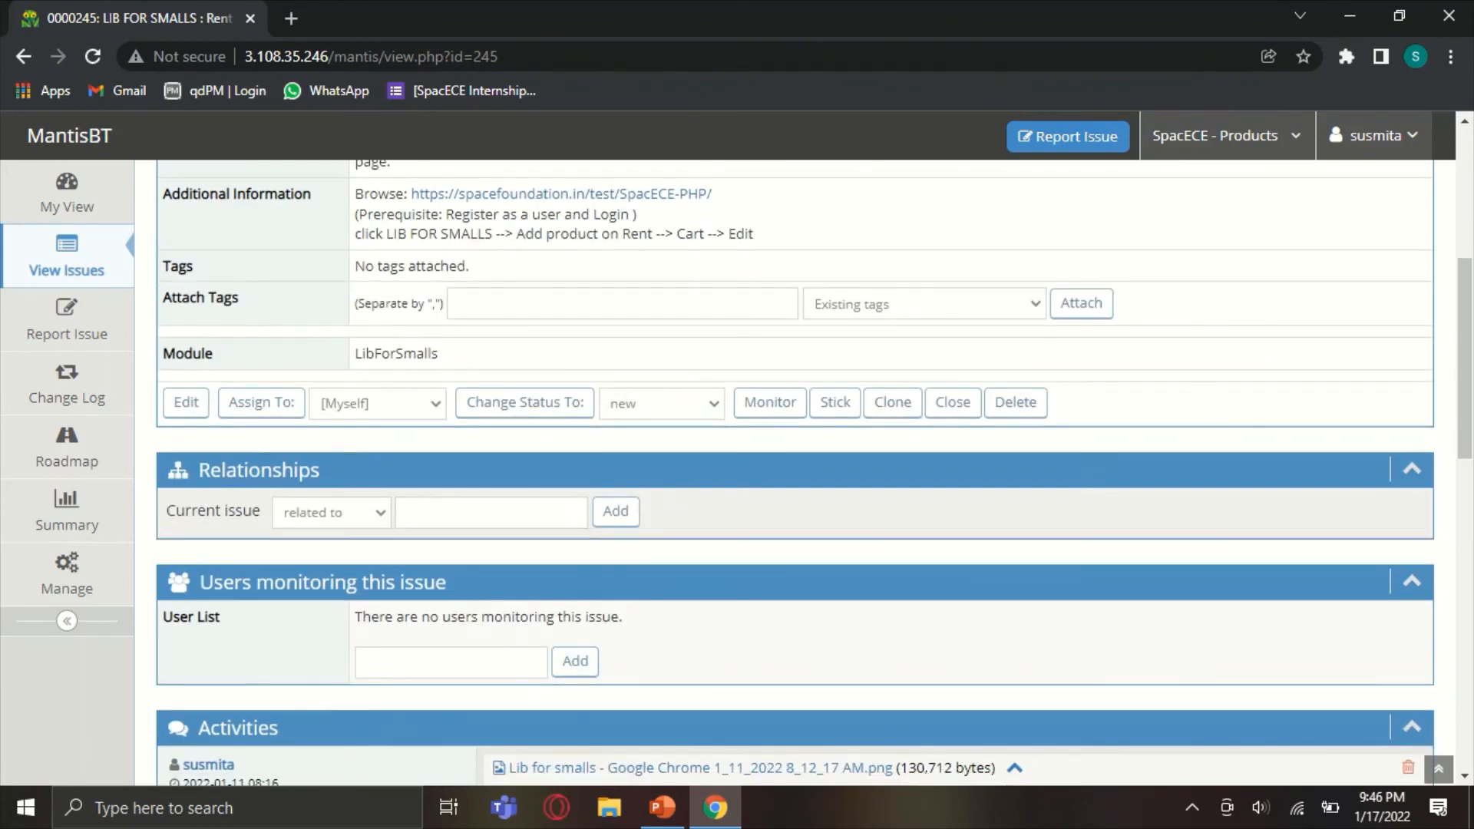
# Review the relationship types available for linking issue 0000245 to another issue, including parent of and child of.
pyautogui.click(330, 512)
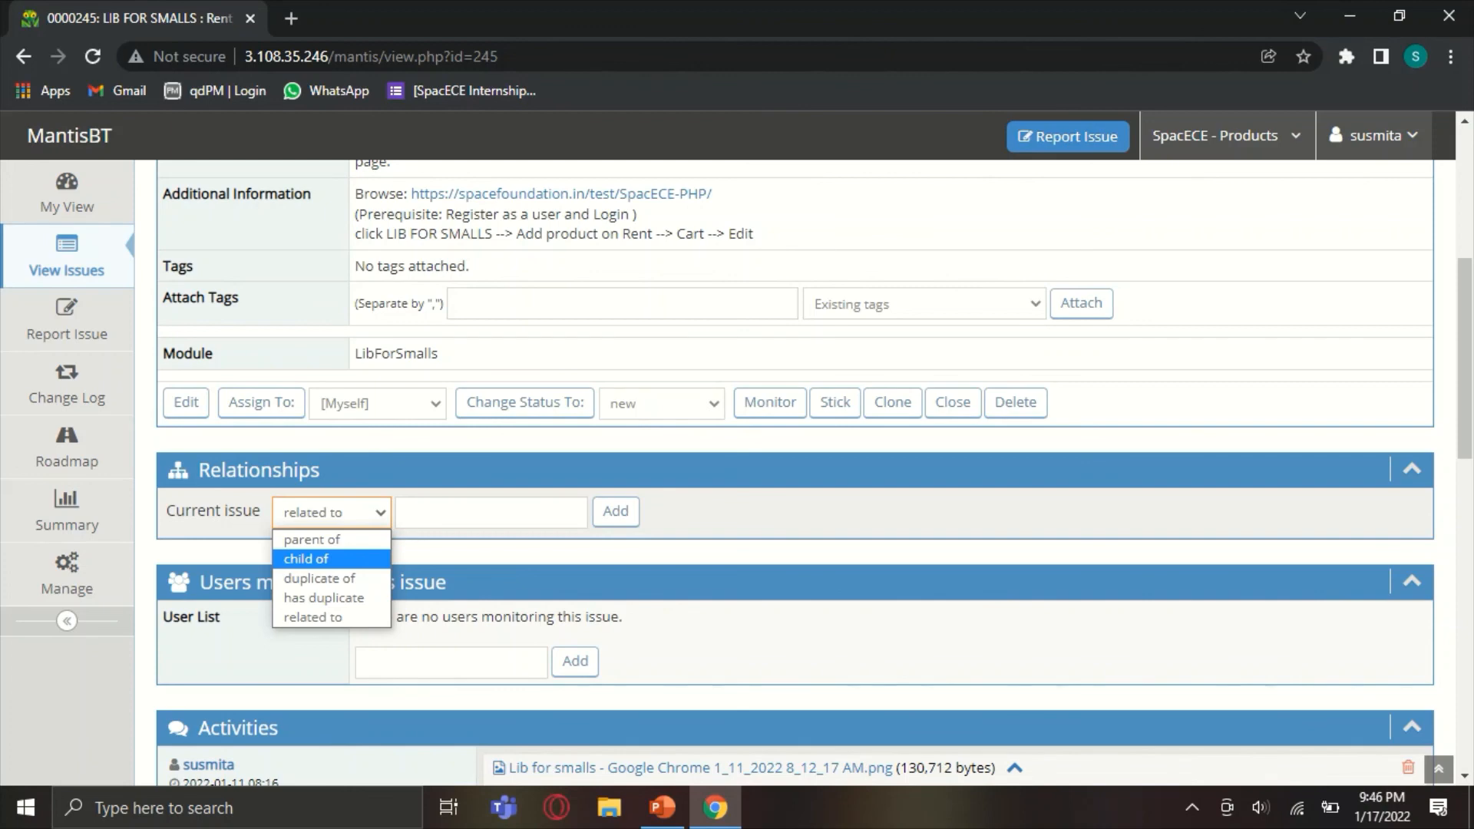
pyautogui.press('Up')
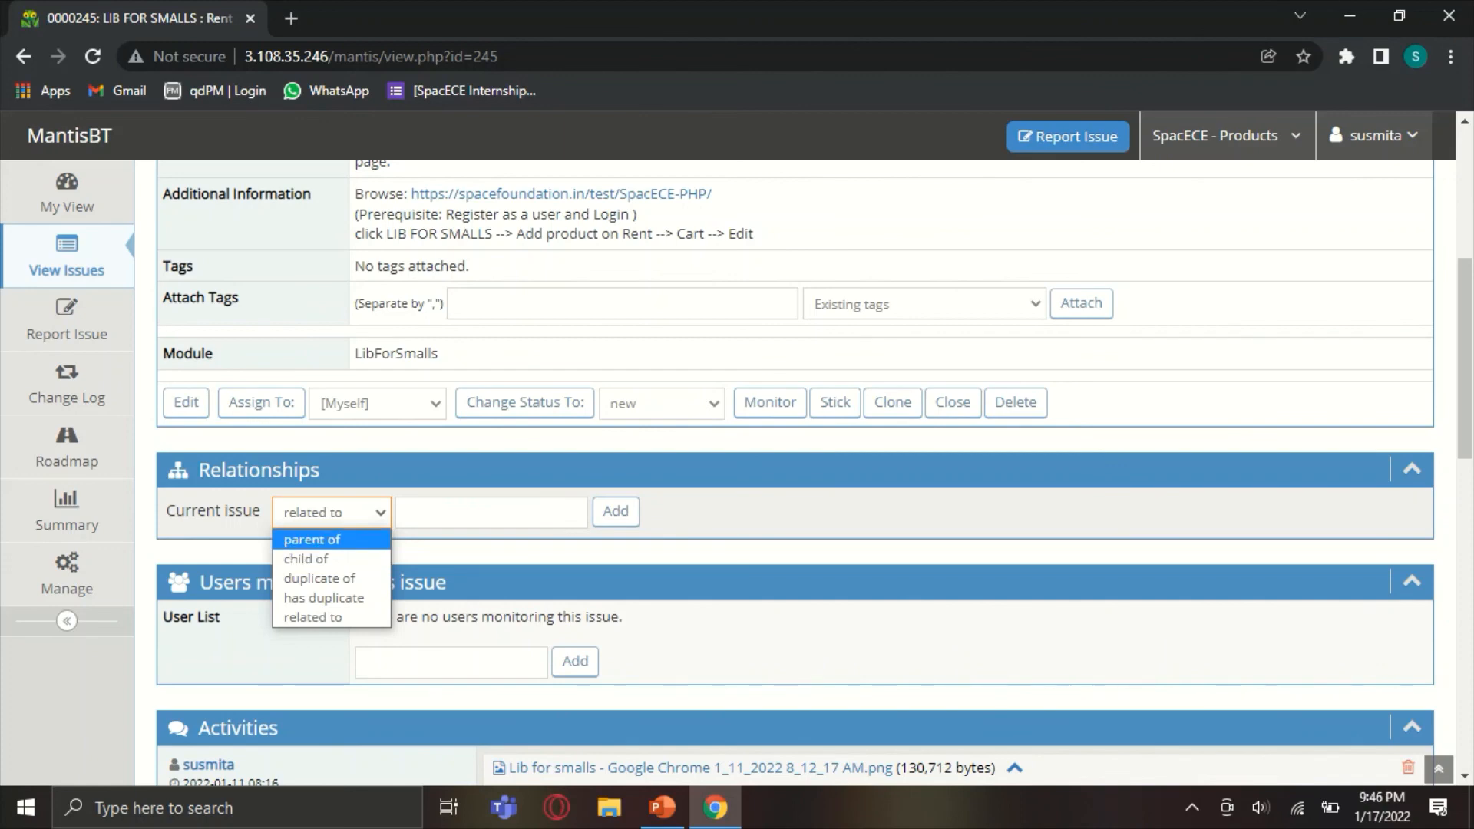
pyautogui.press('Down')
# Browse the suggested issue IDs for a related issue, including 0000048, 0000071 and 0000102, and clear the field without adding a relationship.
pyautogui.click(491, 512)
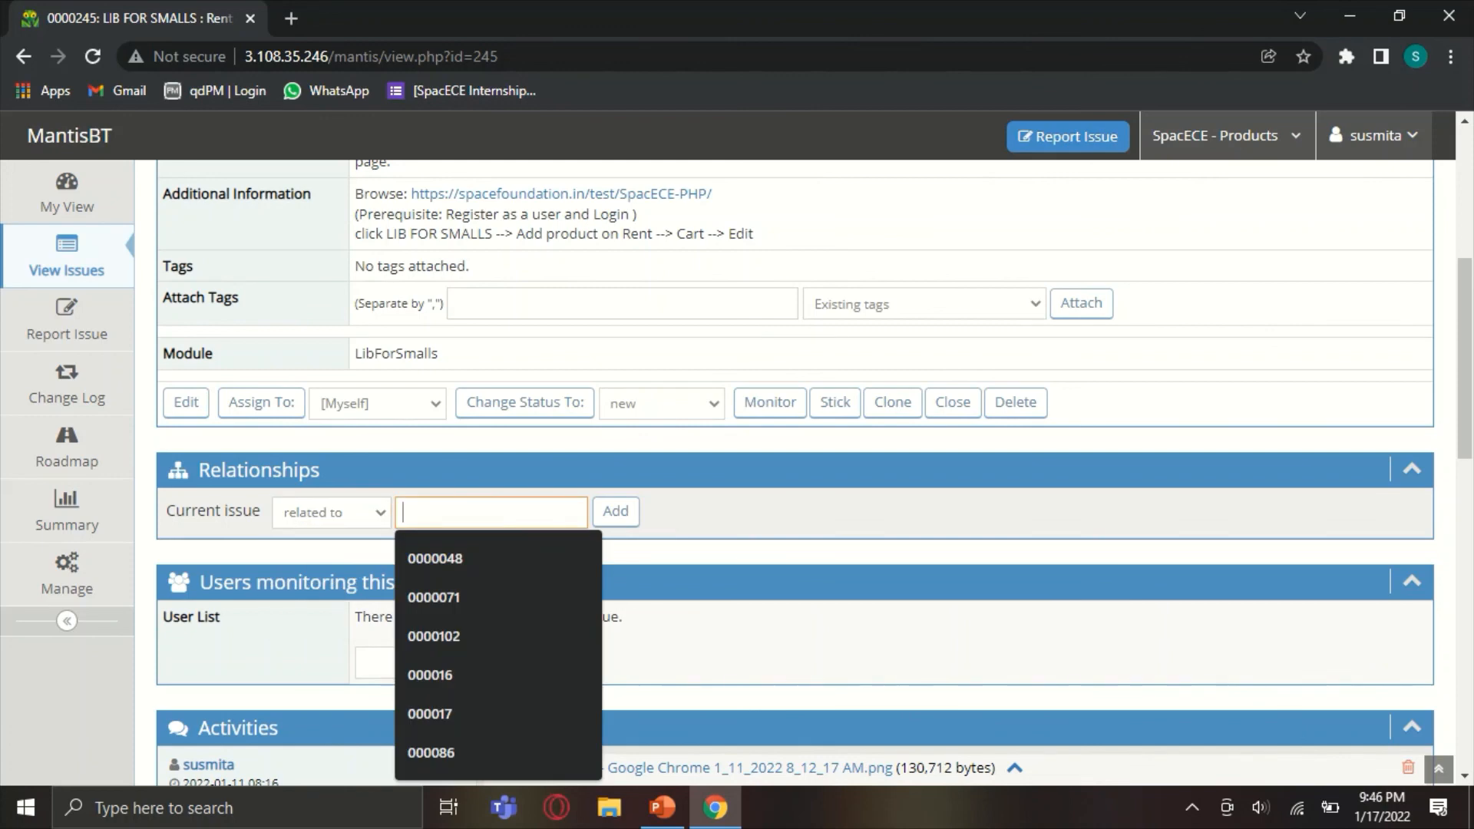
pyautogui.press('Down')
pyautogui.press('Down')
pyautogui.press('Down')
pyautogui.press('Down')
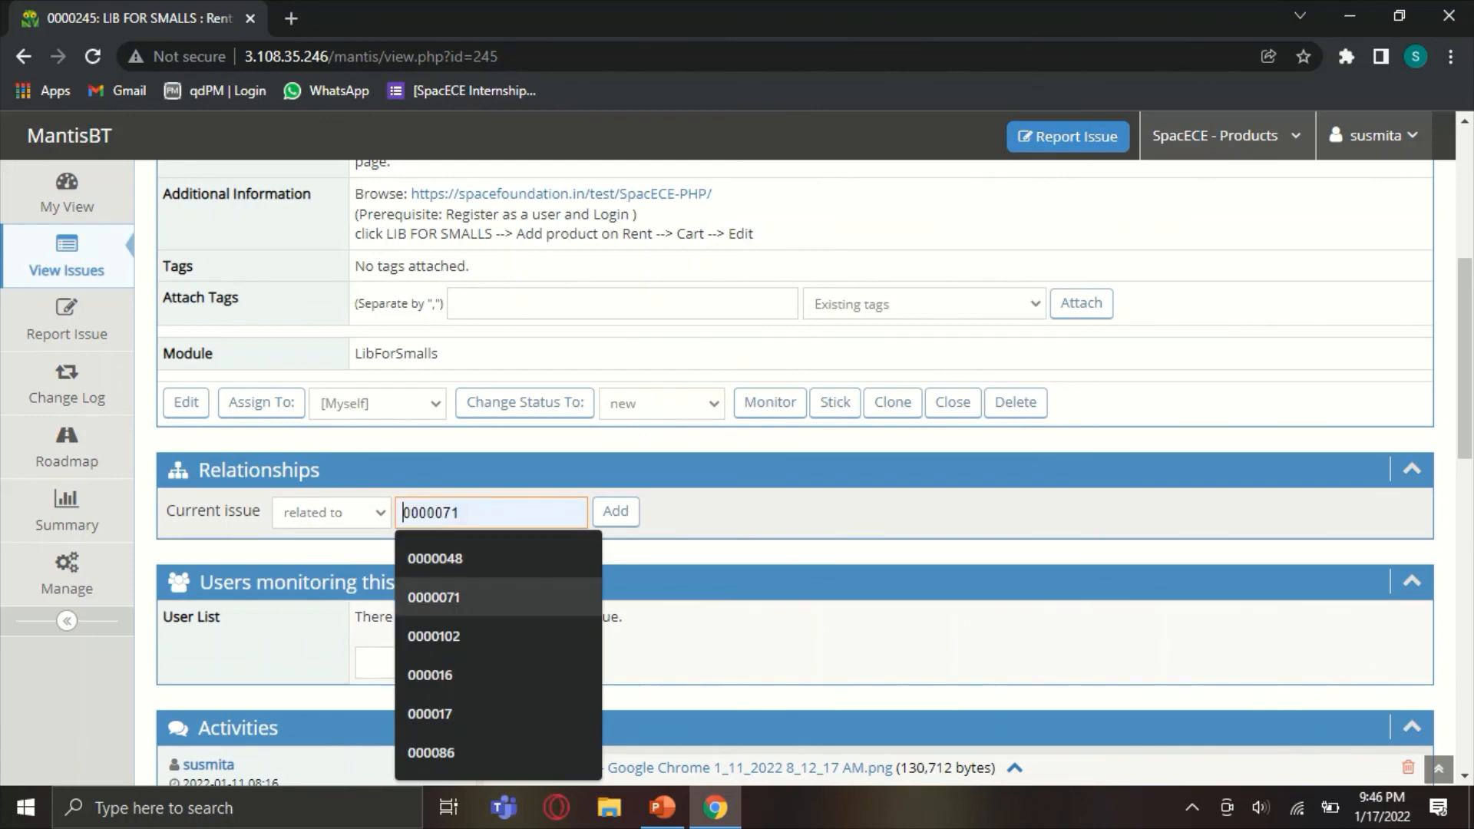
pyautogui.press('Down')
pyautogui.press('Down')
pyautogui.press('Up')
pyautogui.press('Up')
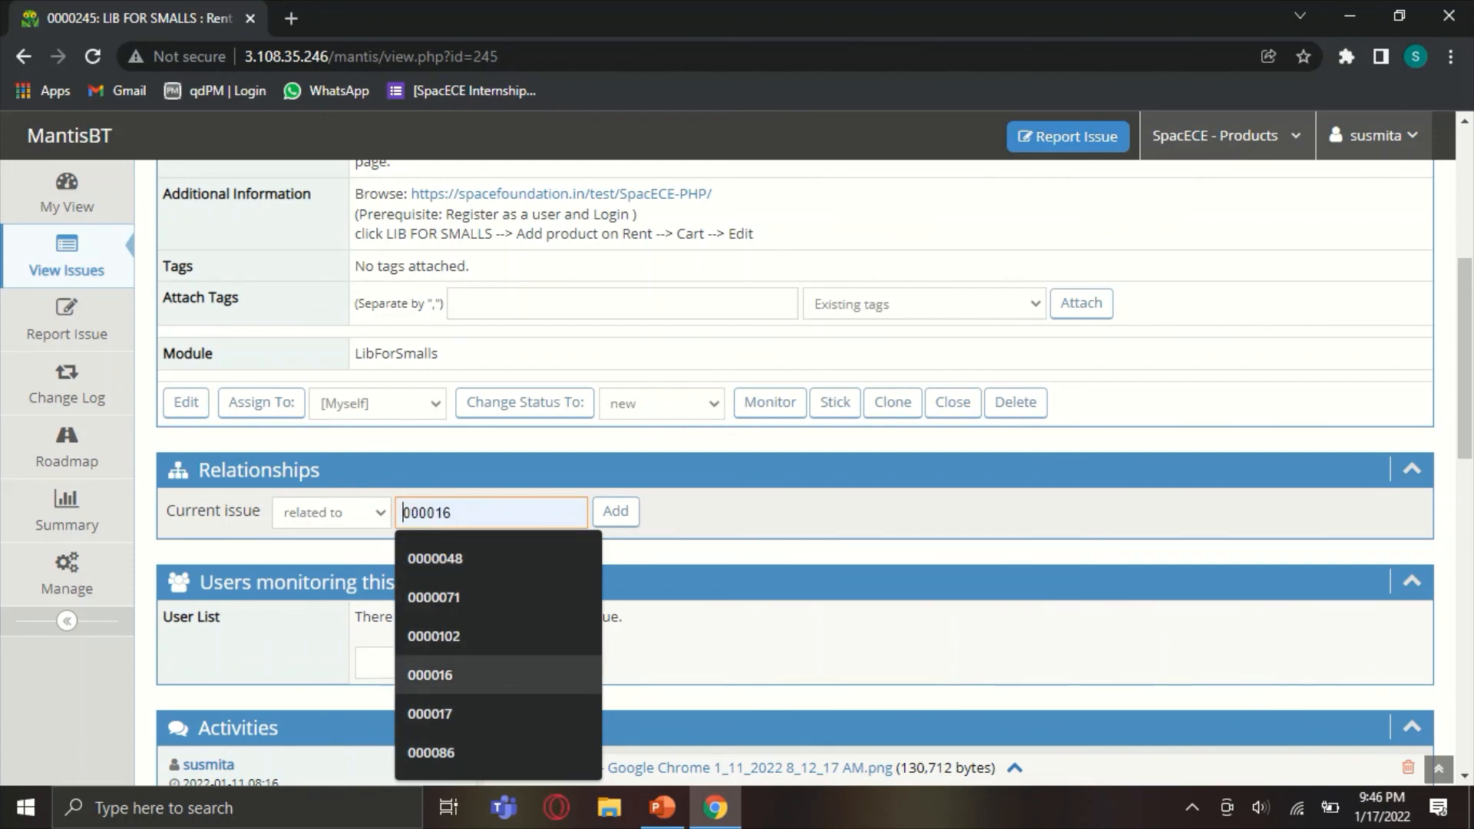
pyautogui.press('Up')
pyautogui.press('Up')
pyautogui.press('Up')
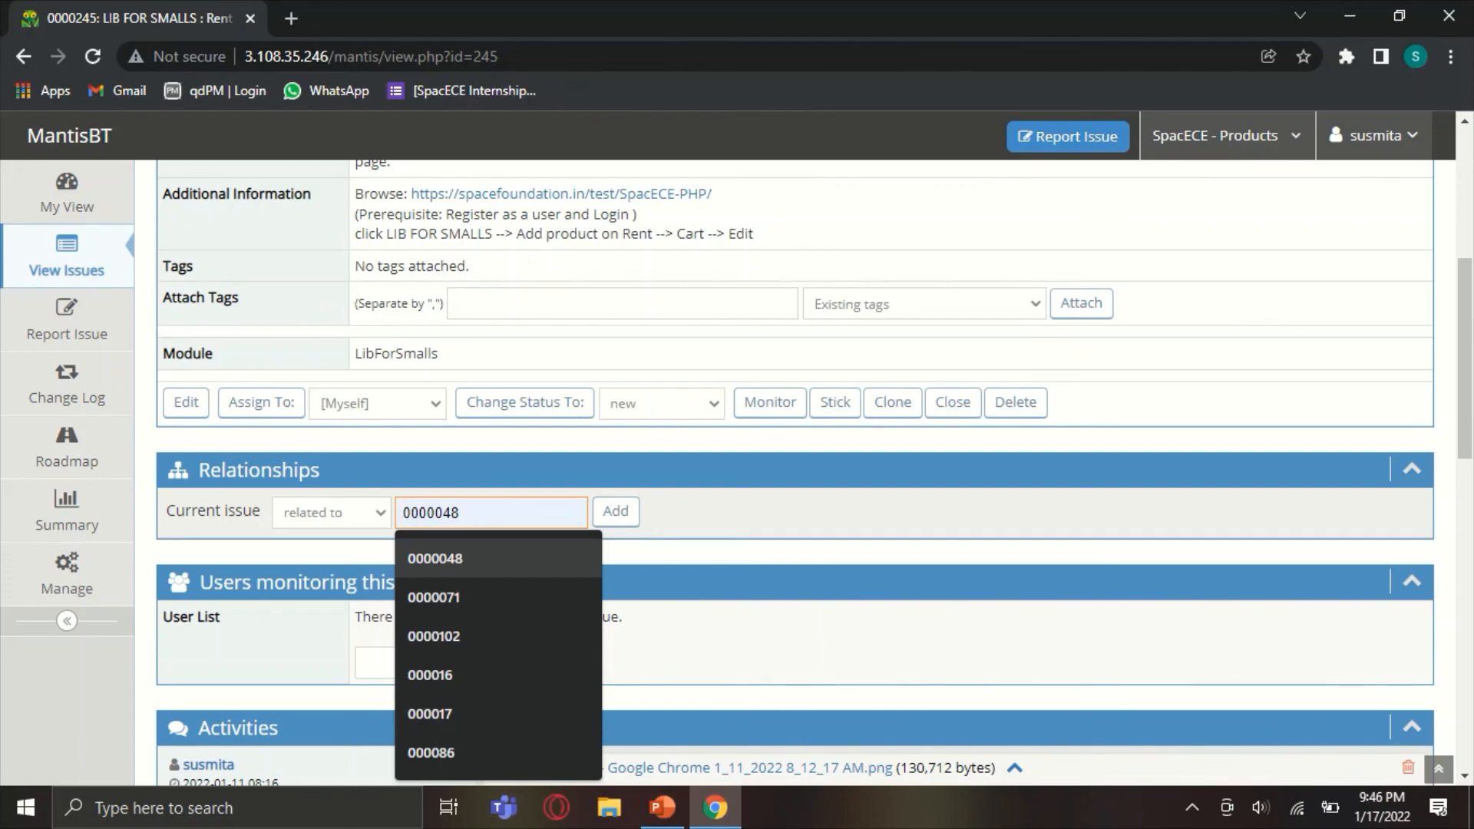
pyautogui.press('Down')
pyautogui.press('Down')
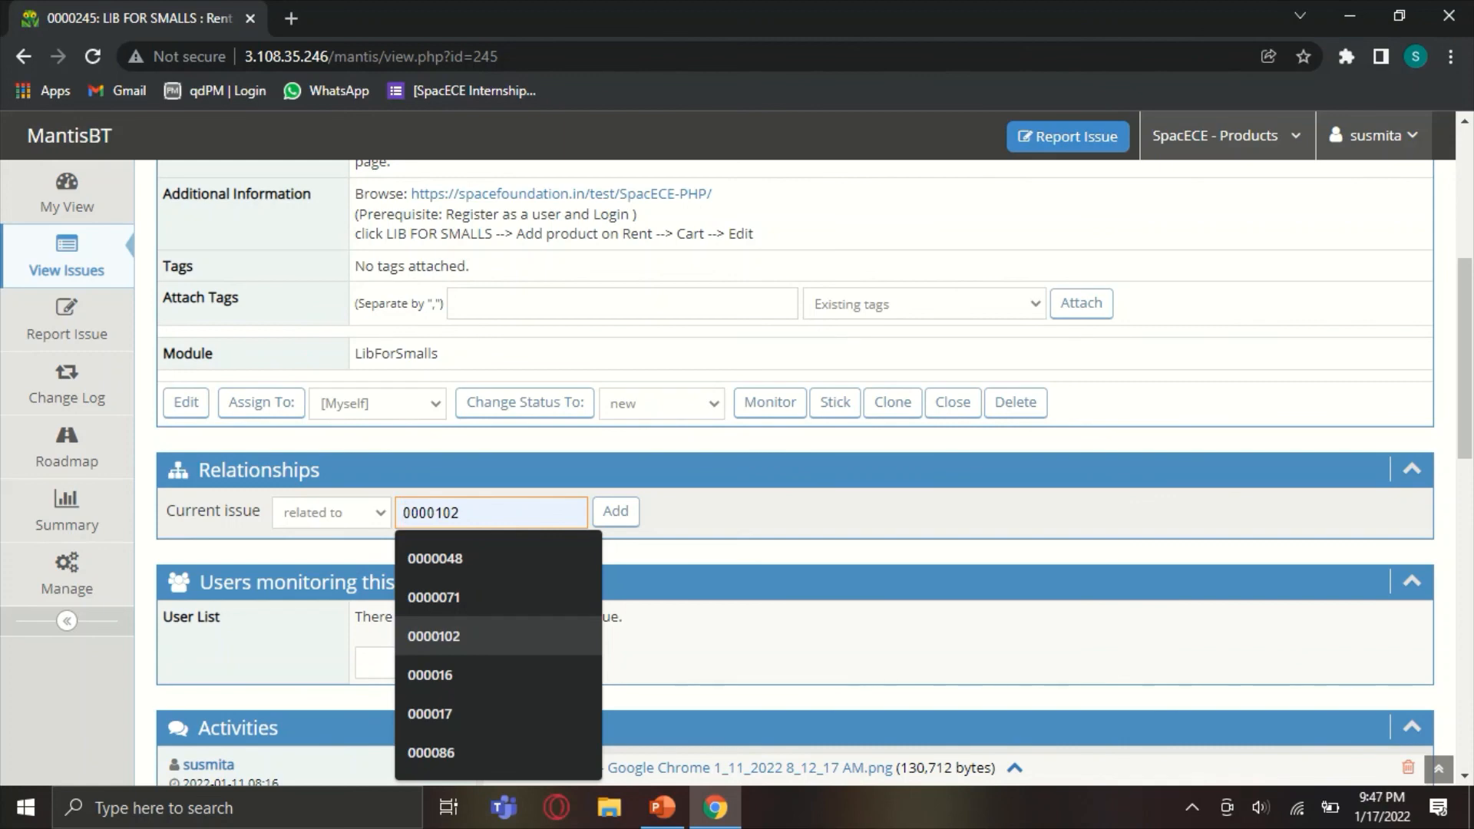
pyautogui.press('Up')
pyautogui.press('Up')
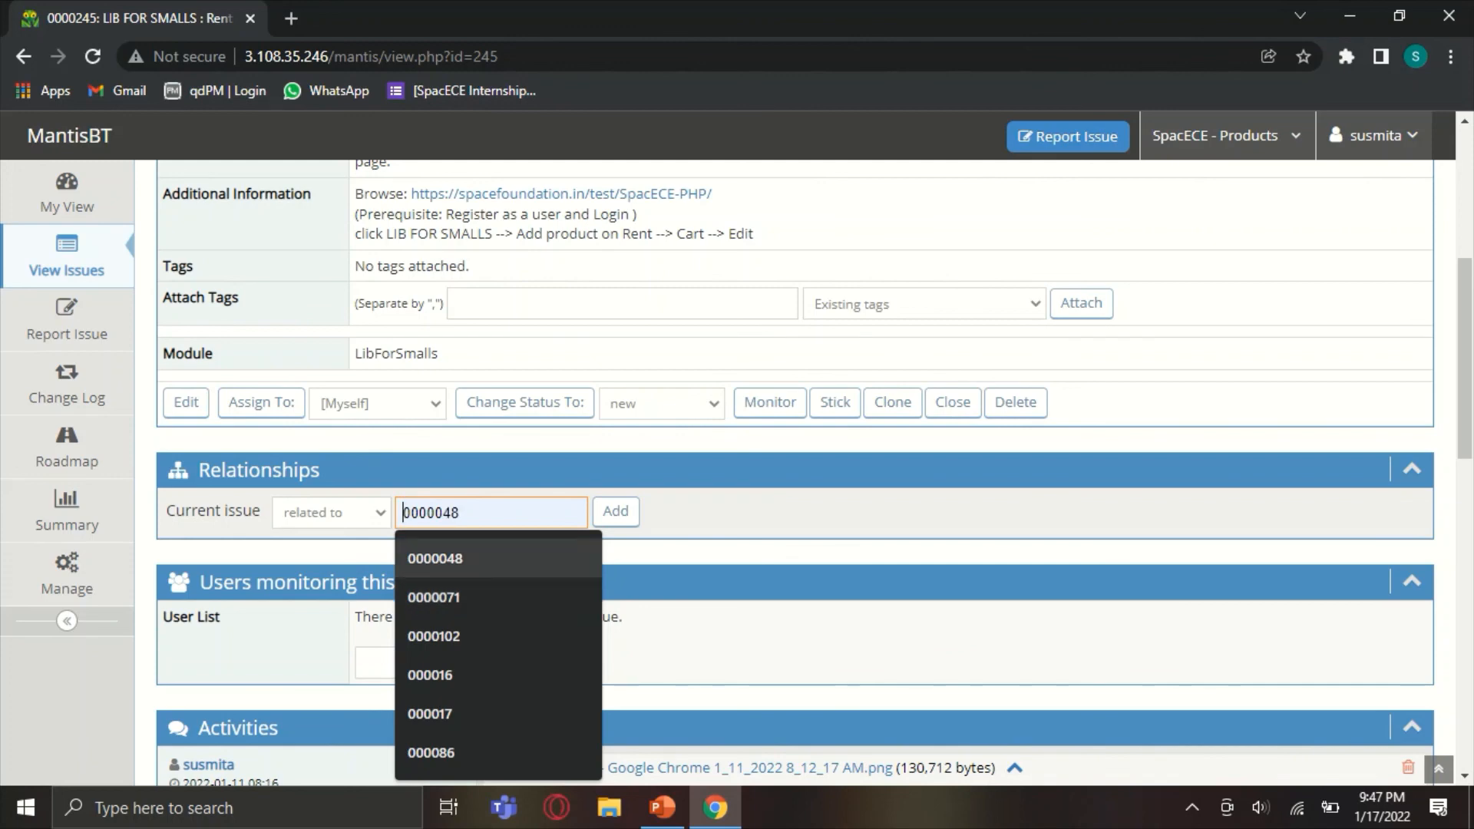
pyautogui.hotkey('ctrl', 'a')
pyautogui.press('BackSpace')
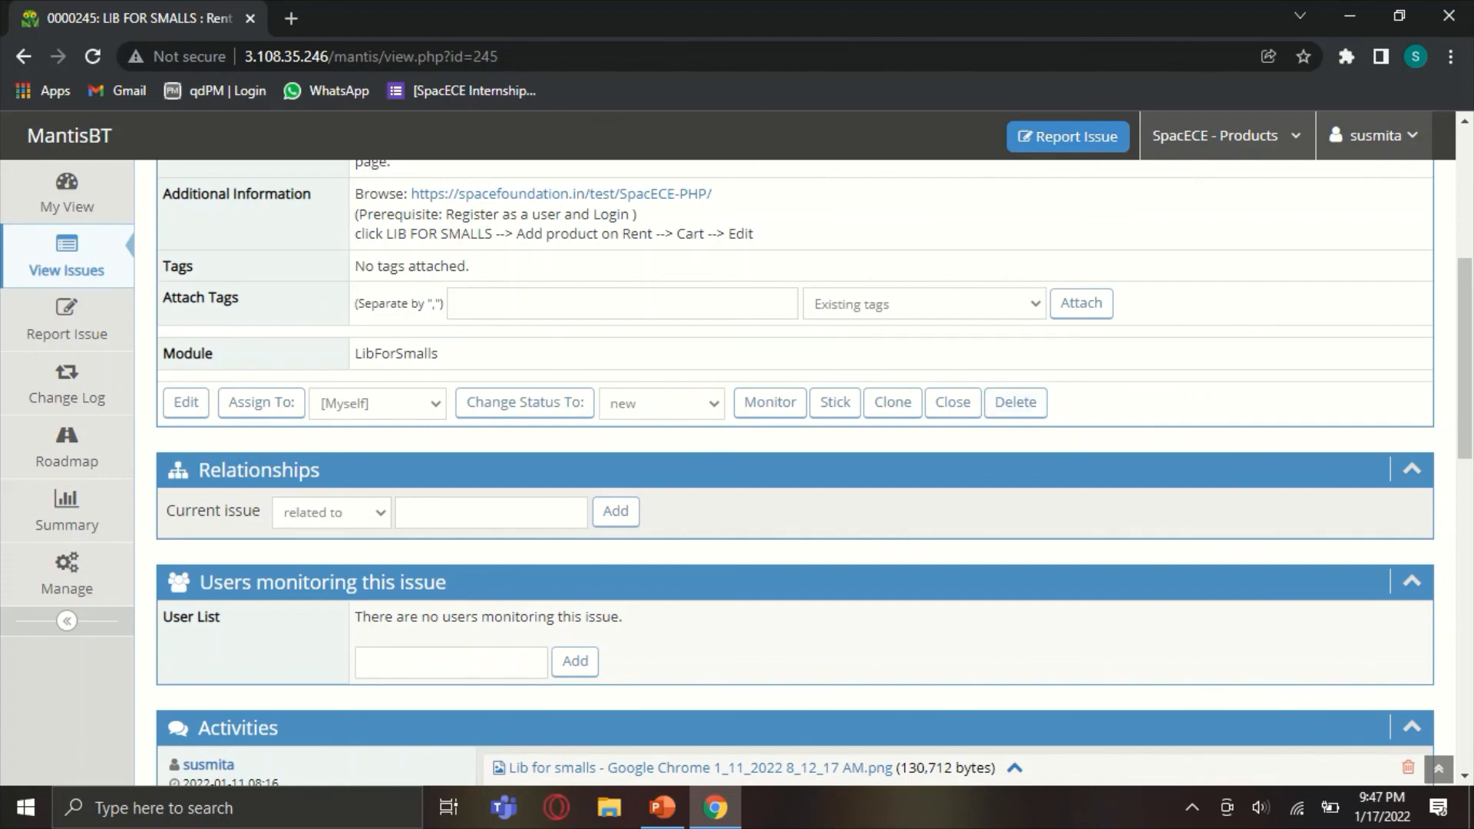
pyautogui.scroll(5, 795, 461)
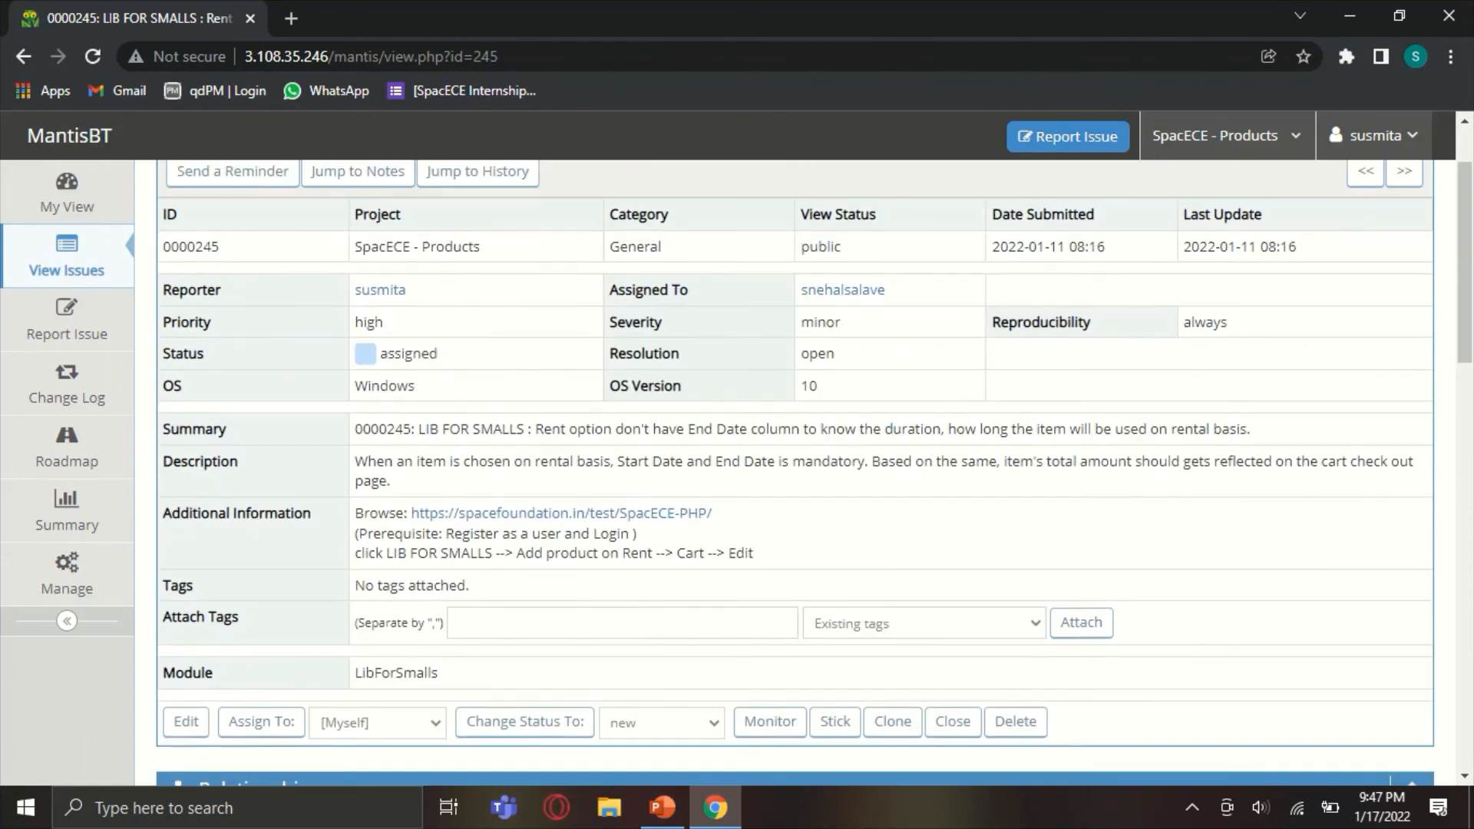